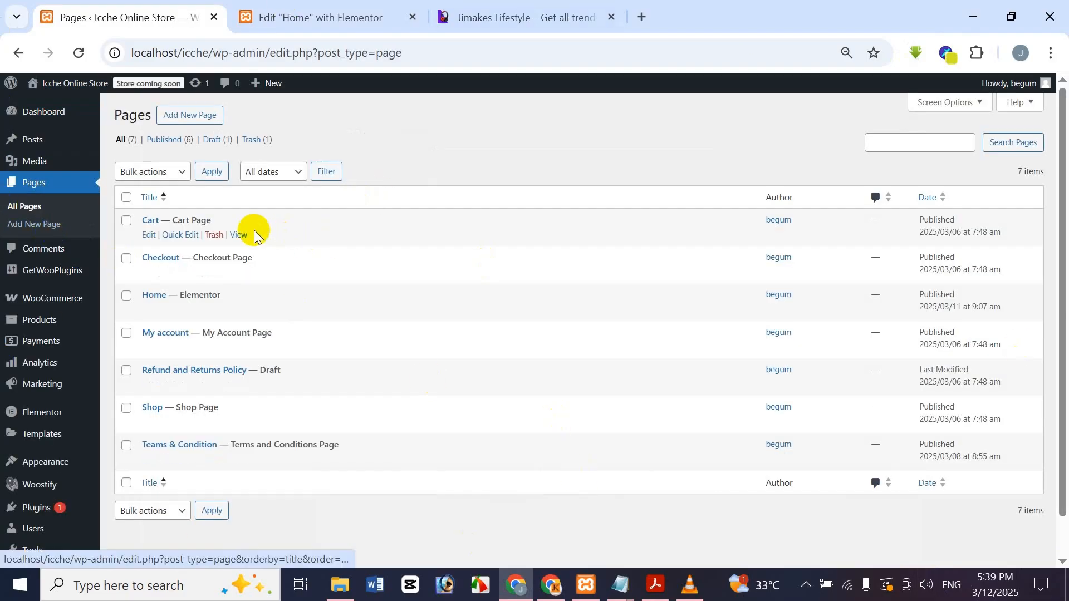
Switch to the Home page in the Elementor editor and review its hero banner, service icons and category cards.
mouse_move(151, 296)
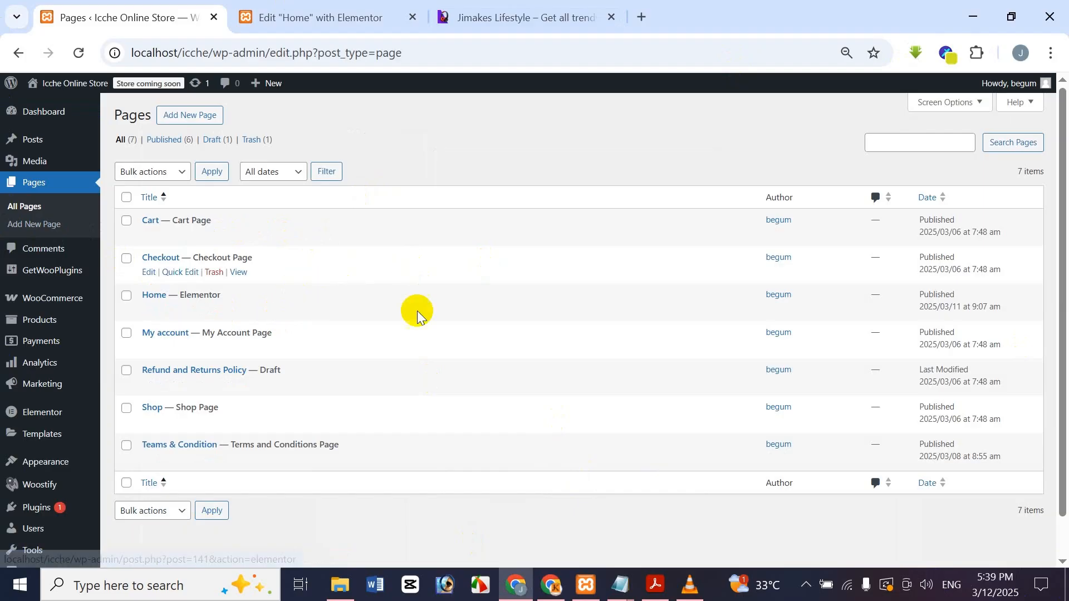
left_click(351, 12)
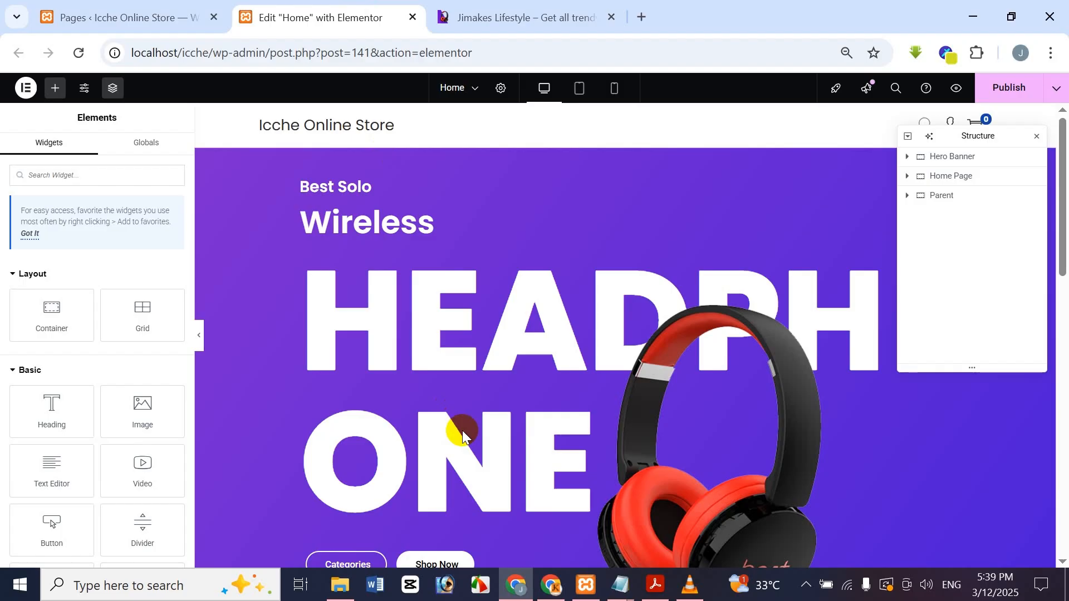
scroll(545, 437, "down", 10)
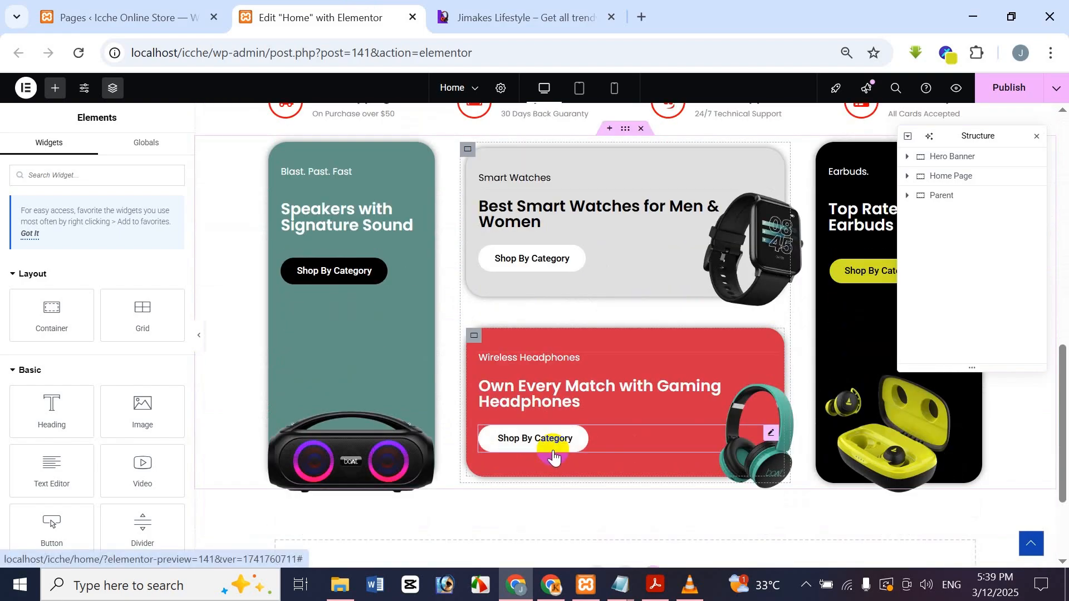
scroll(601, 281, "down", 2)
scroll(602, 282, "up", 5)
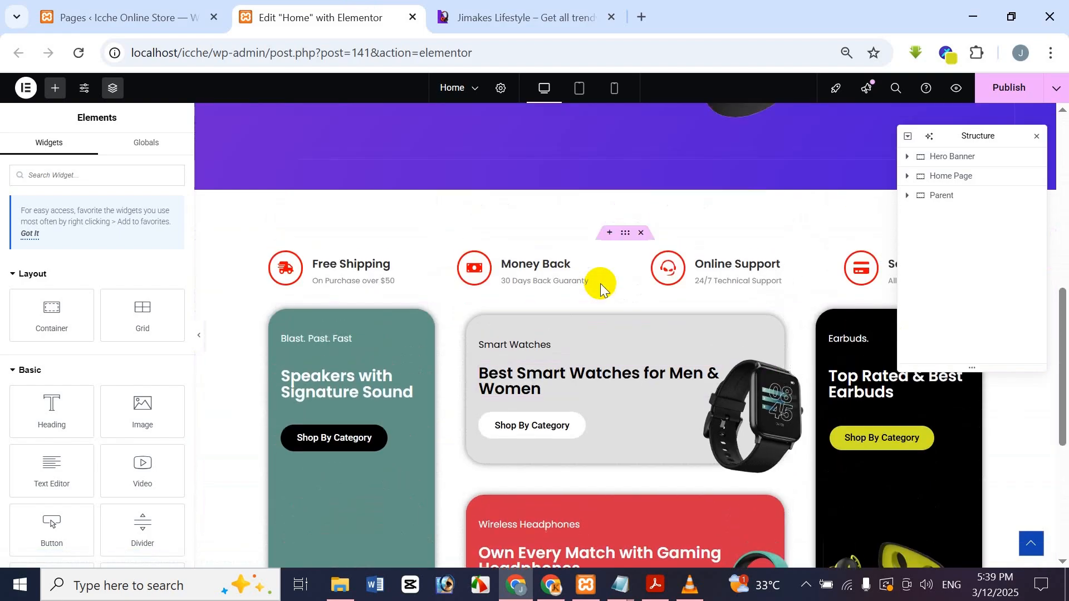
scroll(602, 287, "up", 8)
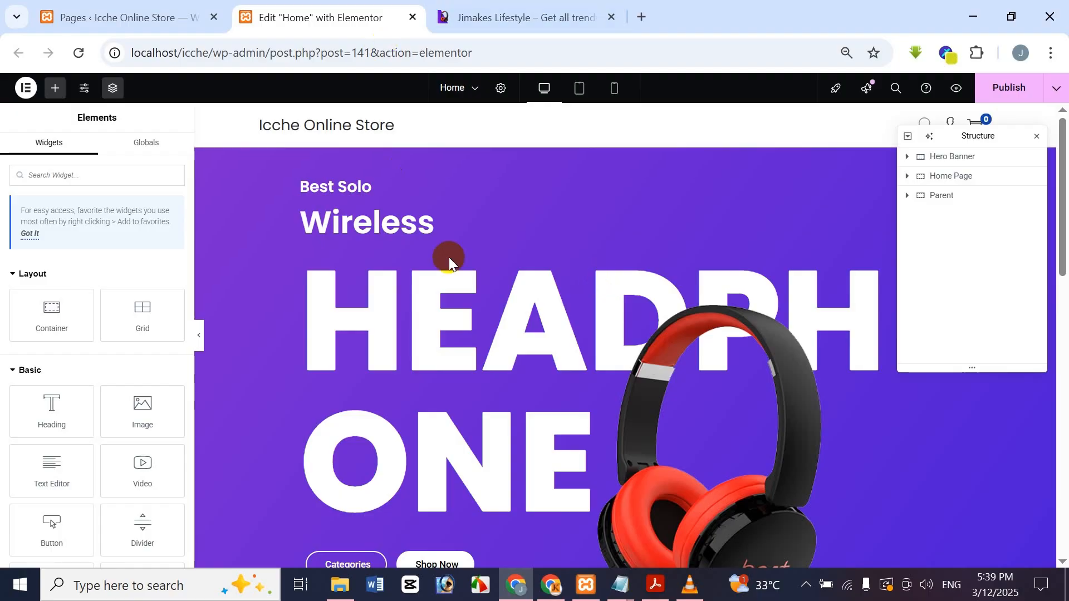
scroll(496, 418, "down", 6)
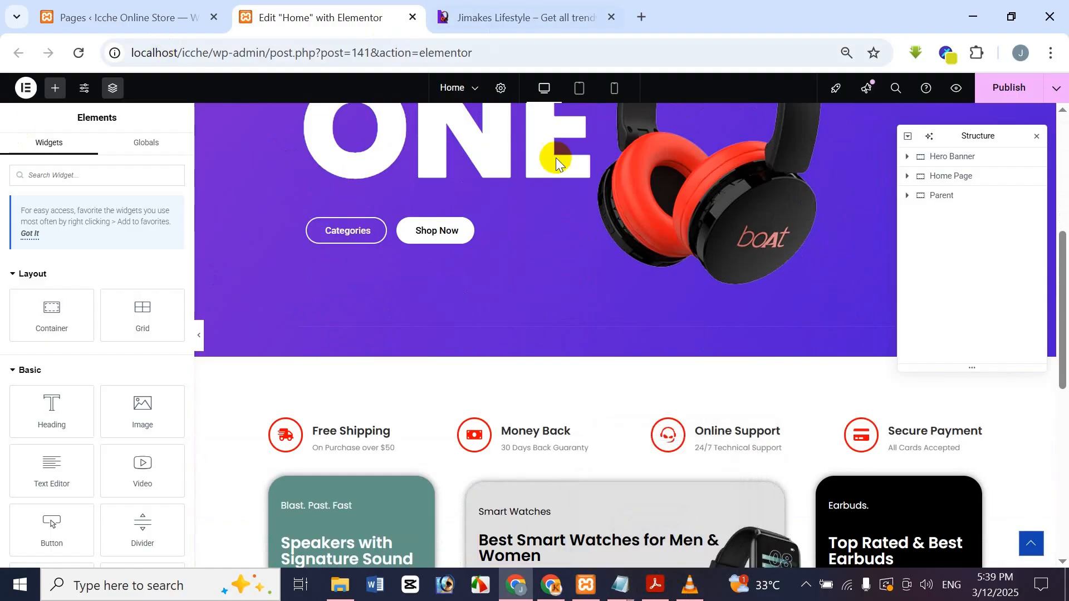
scroll(554, 154, "down", 10)
left_click(554, 89)
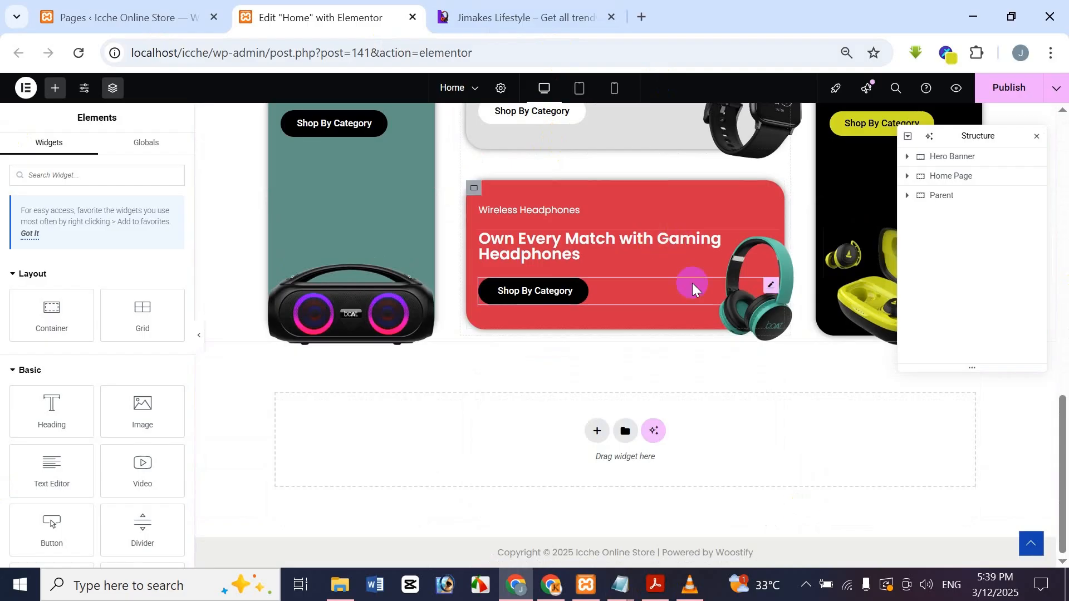
Switch to the Jimakes reference site and examine its homepage sections down to the footer, especially the Latest Watches section.
left_click(501, 6)
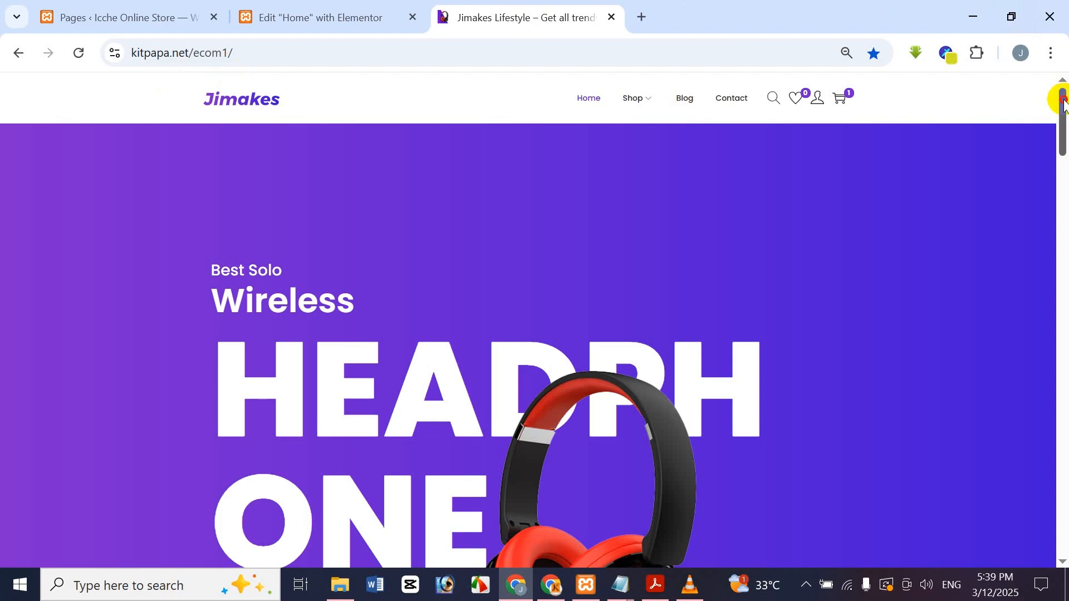
left_click_drag(1063, 103, 1050, 264)
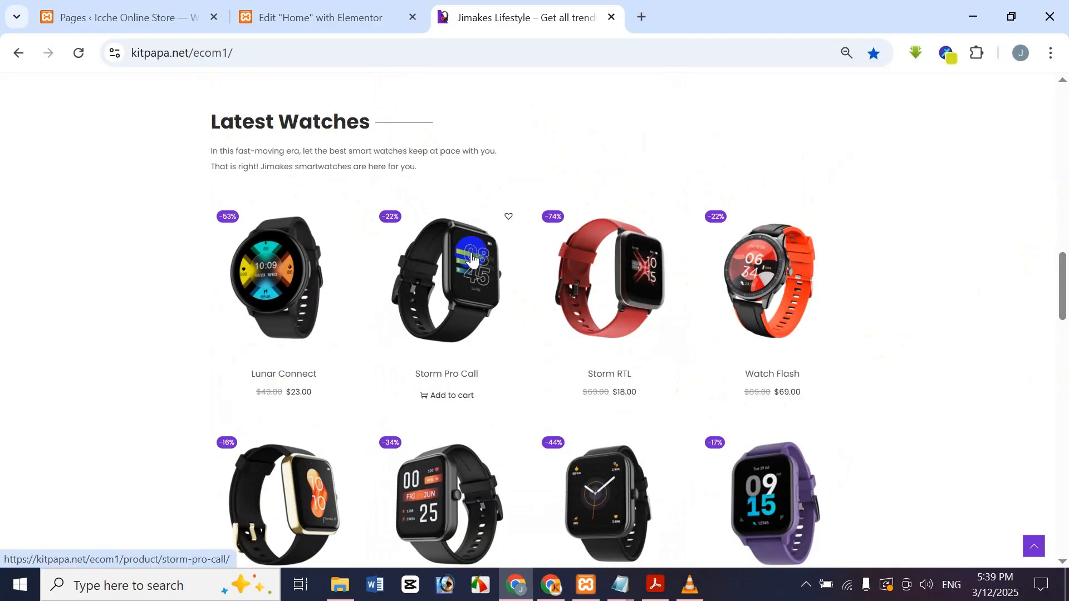
scroll(472, 253, "down", 2)
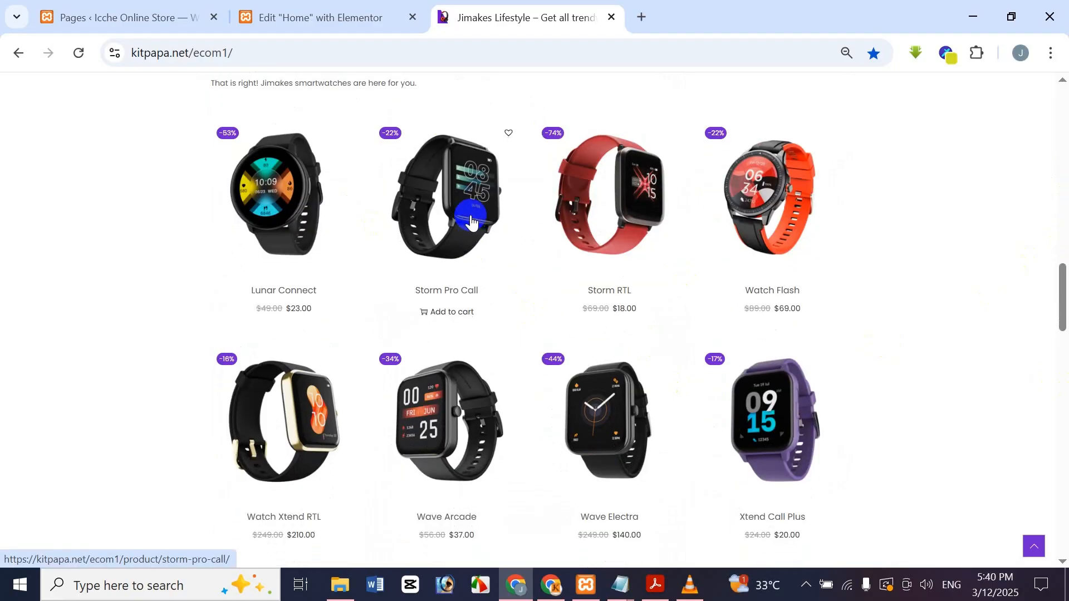
scroll(469, 214, "down", 15)
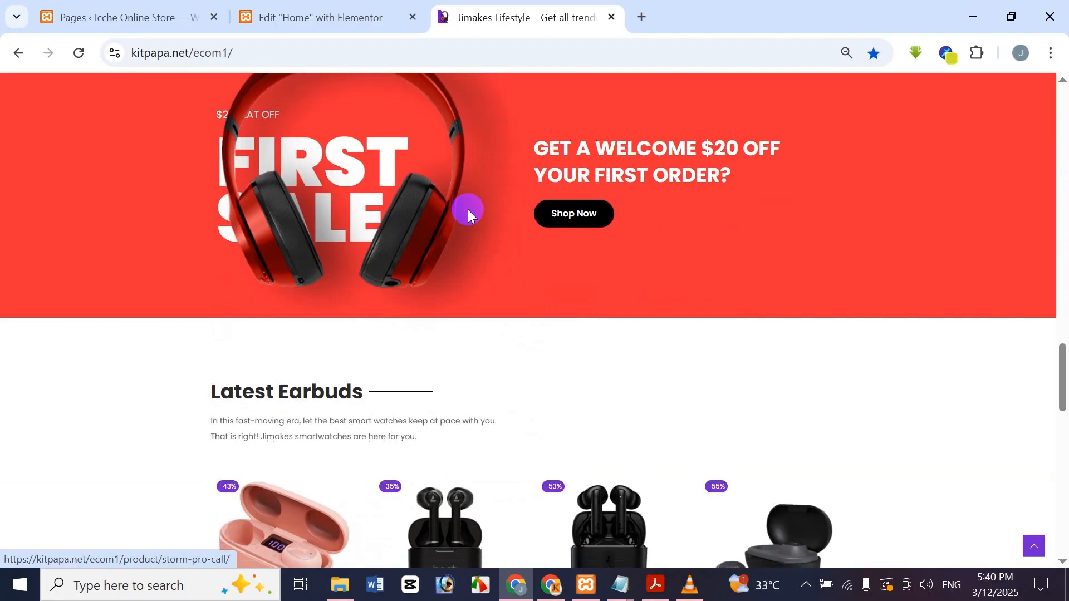
scroll(462, 216, "down", 9)
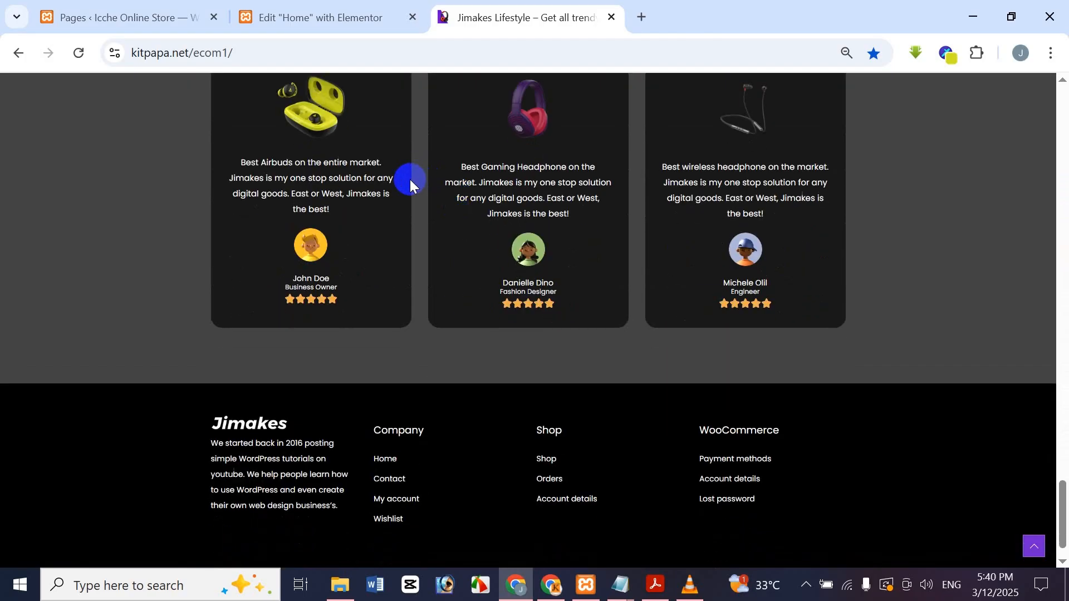
scroll(379, 182, "up", 20)
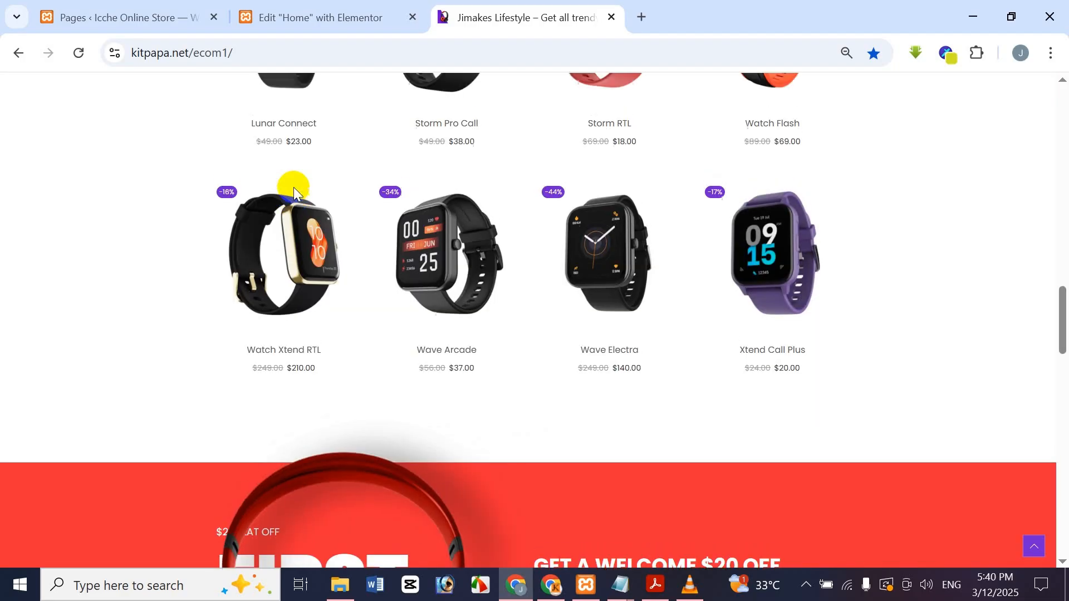
scroll(294, 193, "up", 7)
scroll(289, 191, "down", 3)
scroll(289, 192, "up", 1)
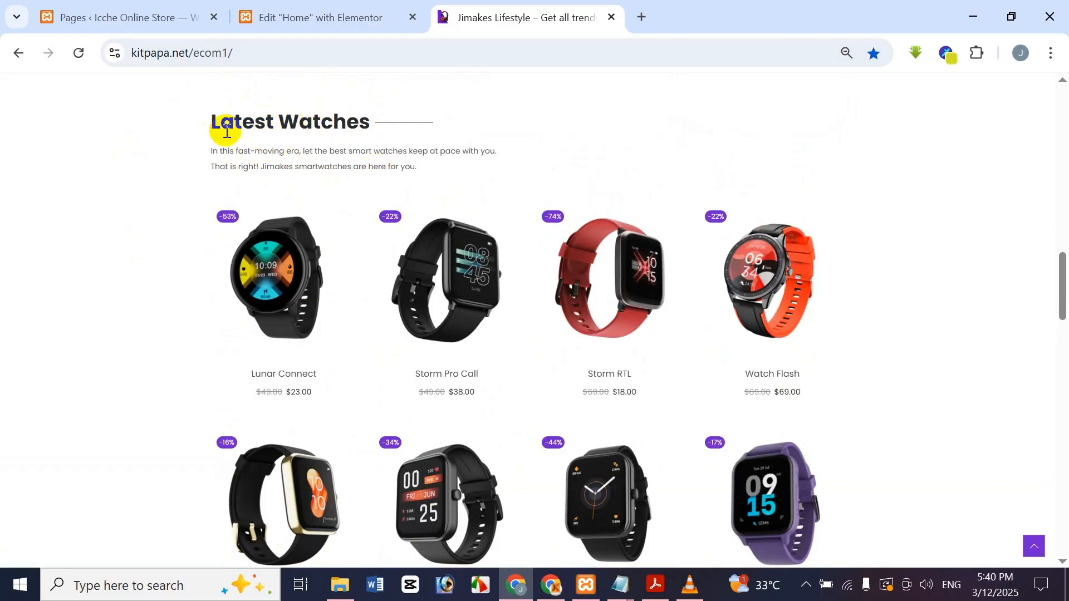
left_click_drag(215, 118, 395, 98)
left_click(105, 175)
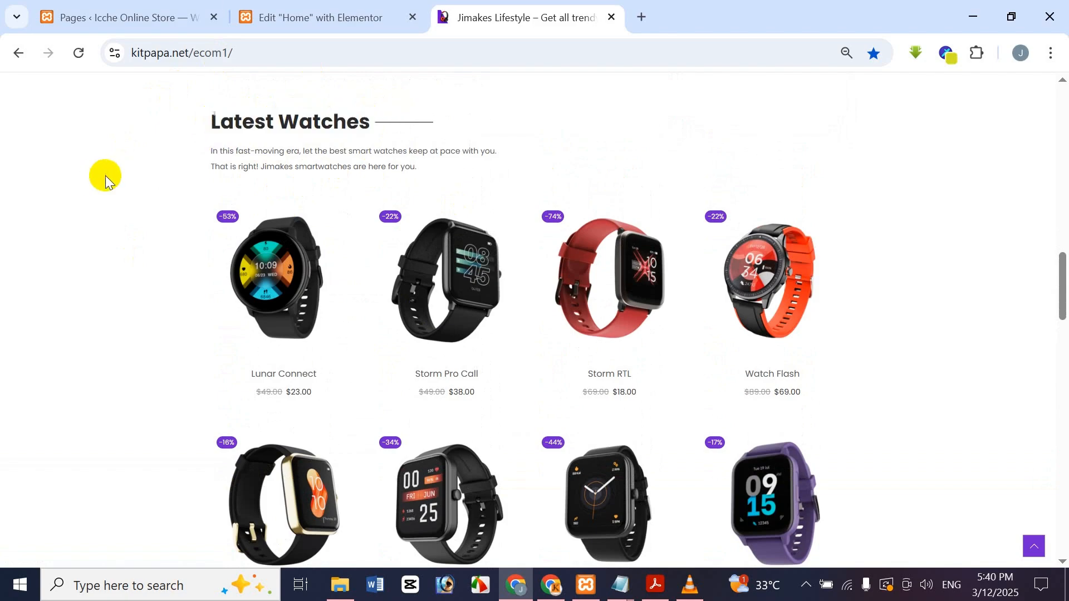
Back in the Home page editor, add a single-column flexbox container with downward direction below the category cards.
left_click(306, 11)
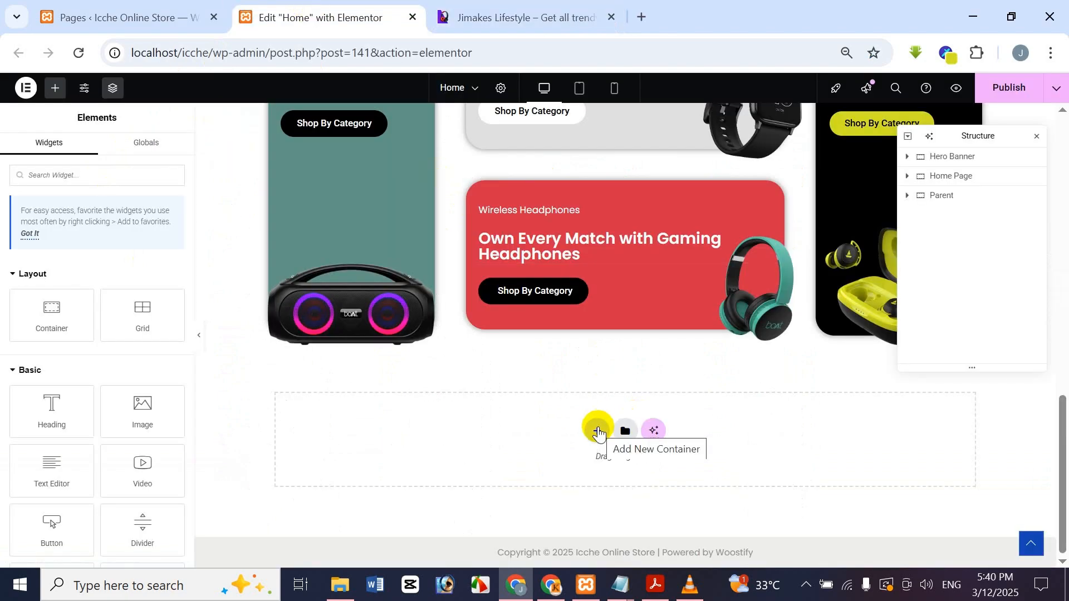
left_click(598, 432)
left_click(596, 497)
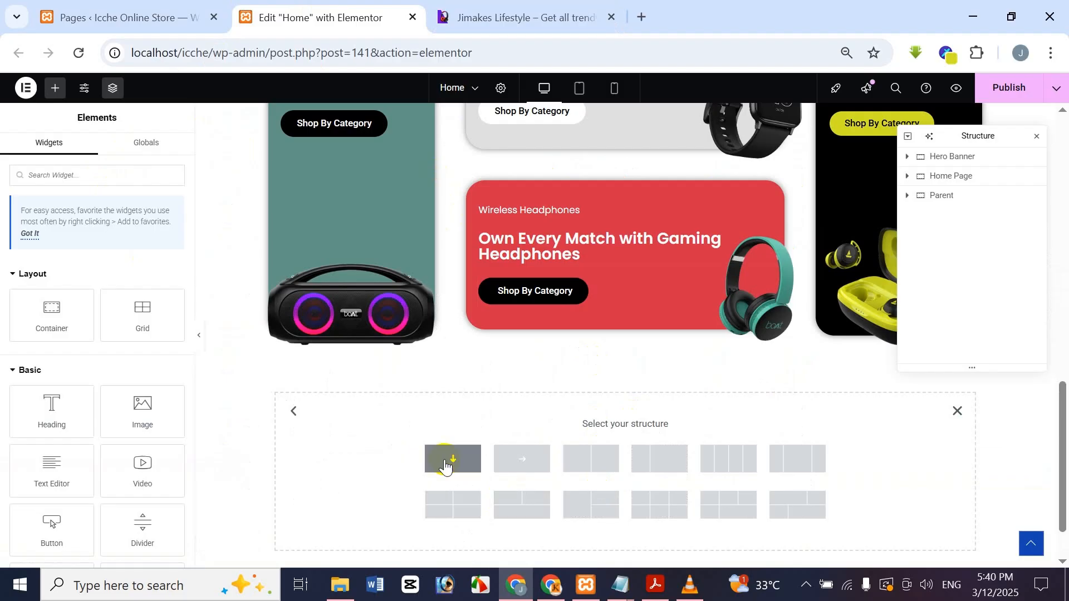
left_click(446, 466)
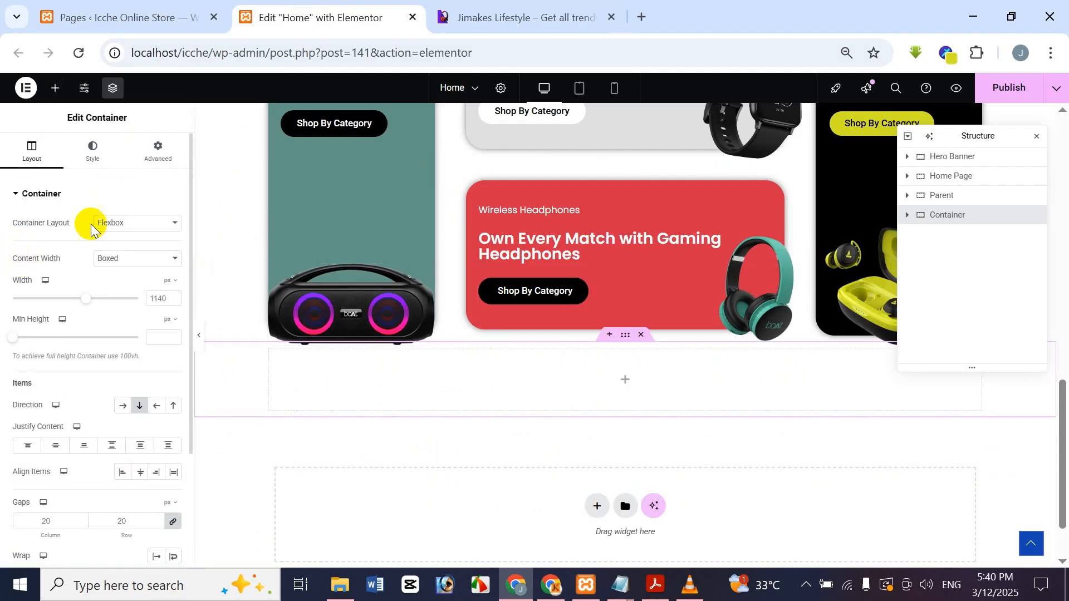
Unlink the new container's margin values and set its top margin to 50 px.
left_click(145, 148)
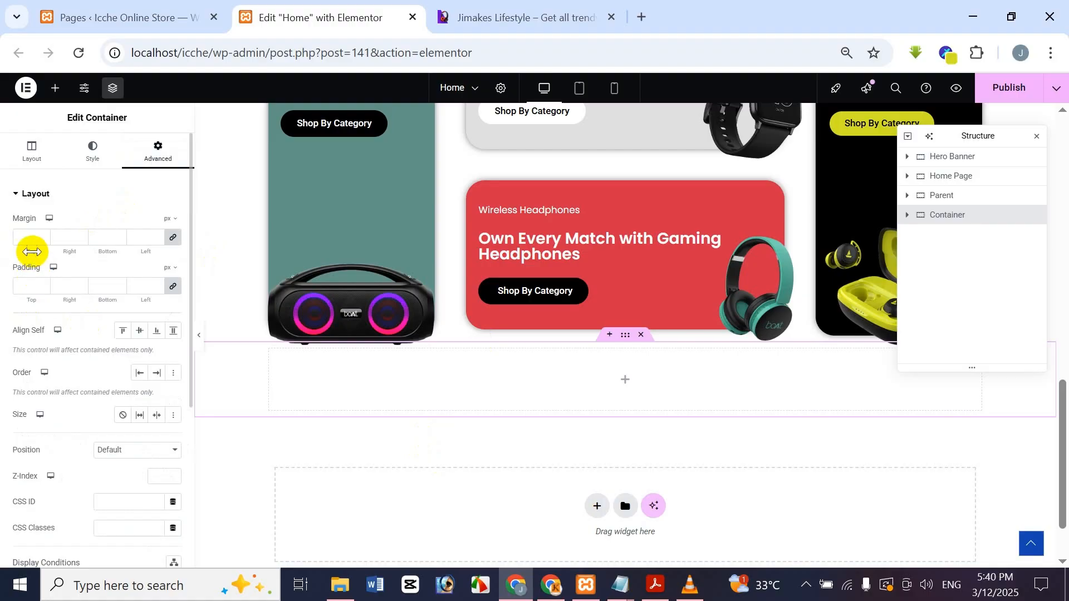
left_click(173, 237)
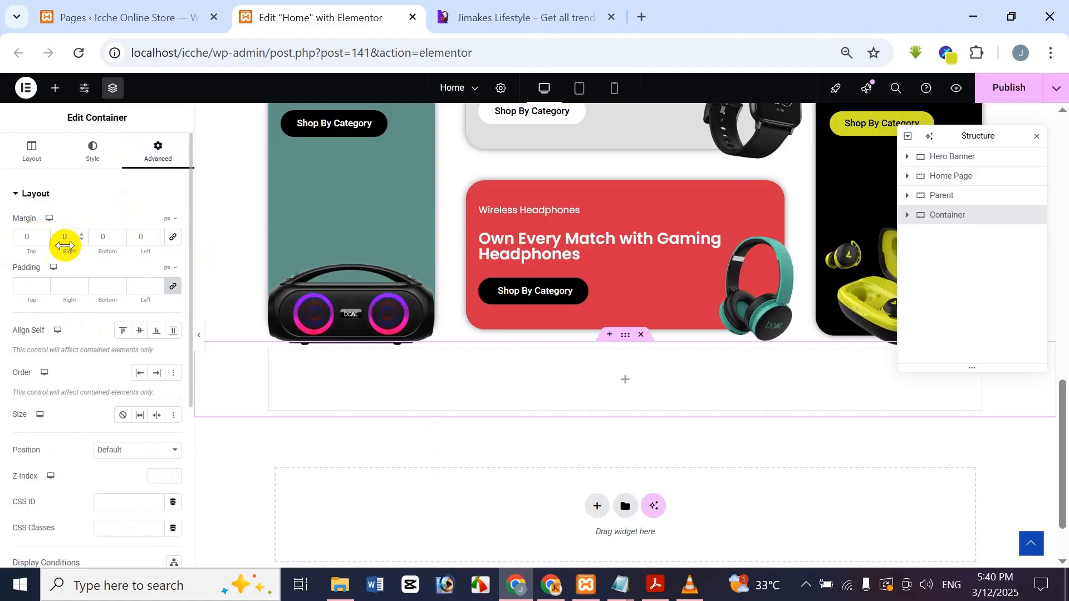
left_click_drag(36, 240, 29, 238)
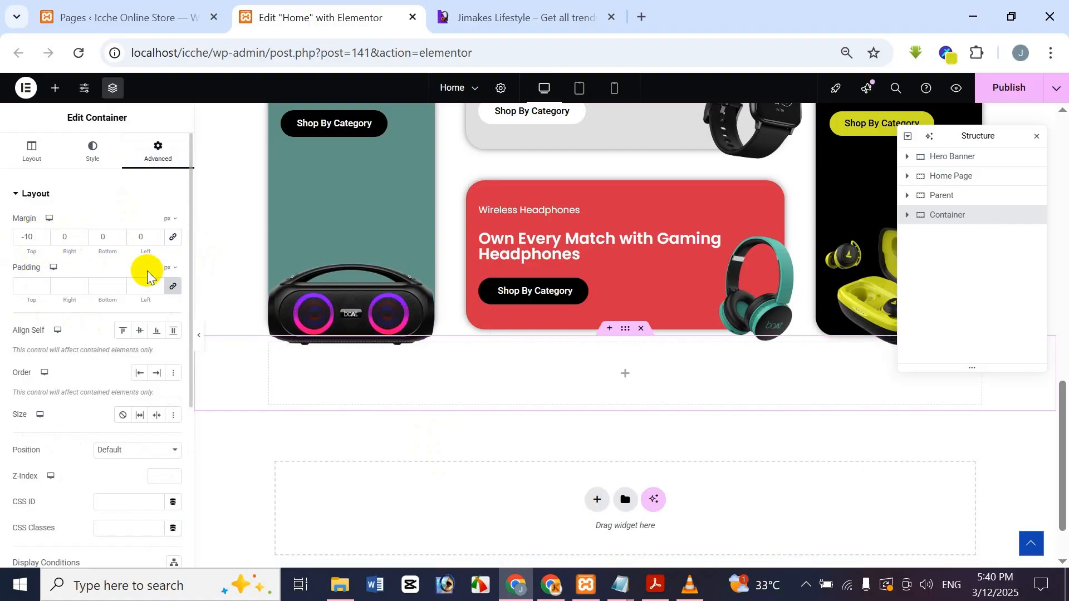
left_click_drag(31, 237, 2, 245)
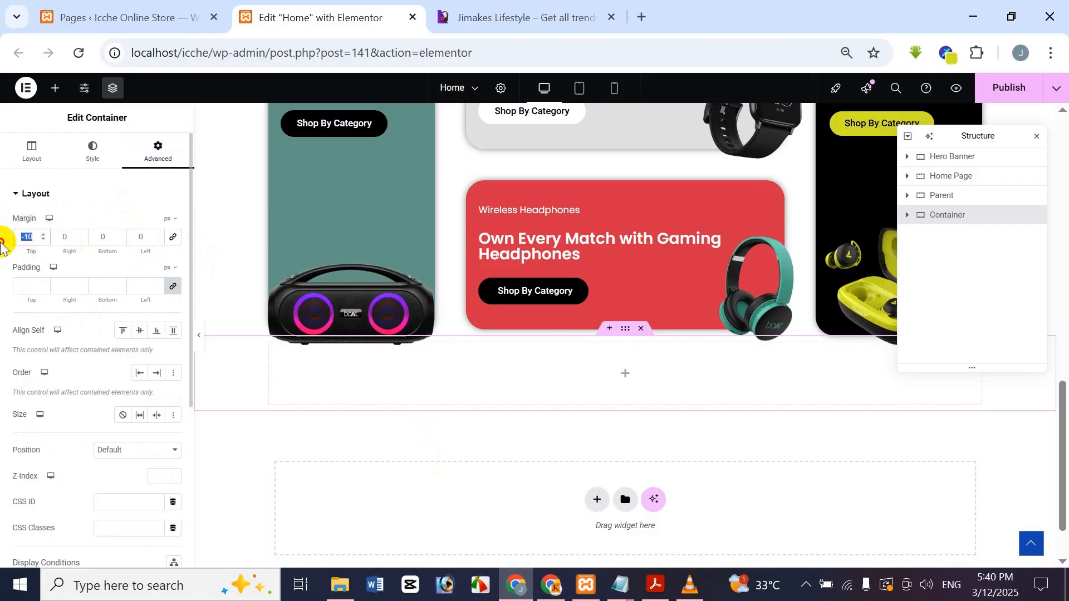
type("50")
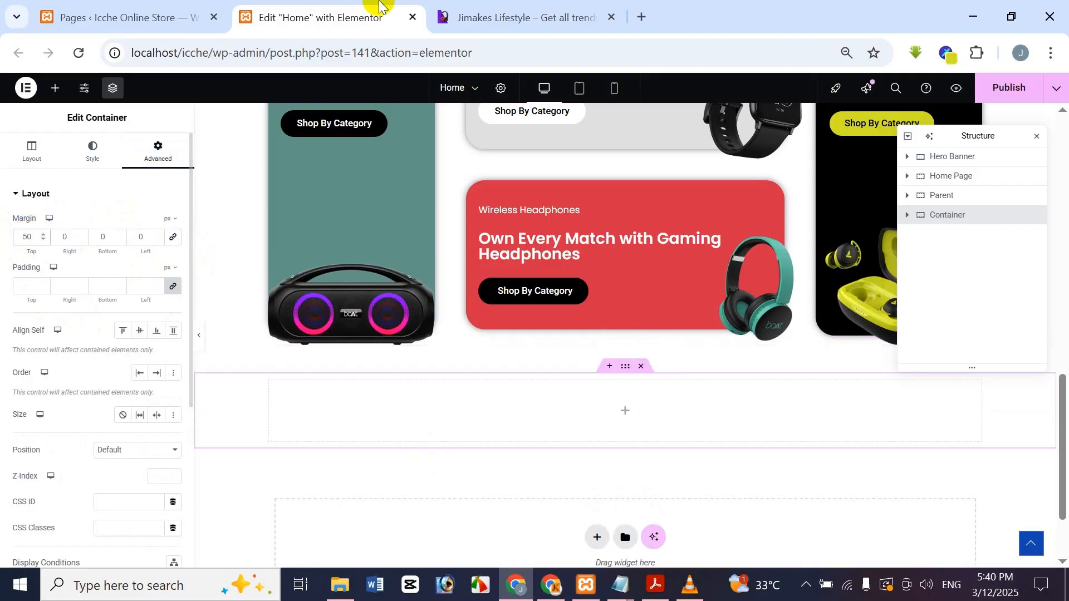
Compare the gap between the category cards and Latest Watches on the reference site with the new container's spacing.
left_click(456, 15)
scroll(313, 185, "up", 3)
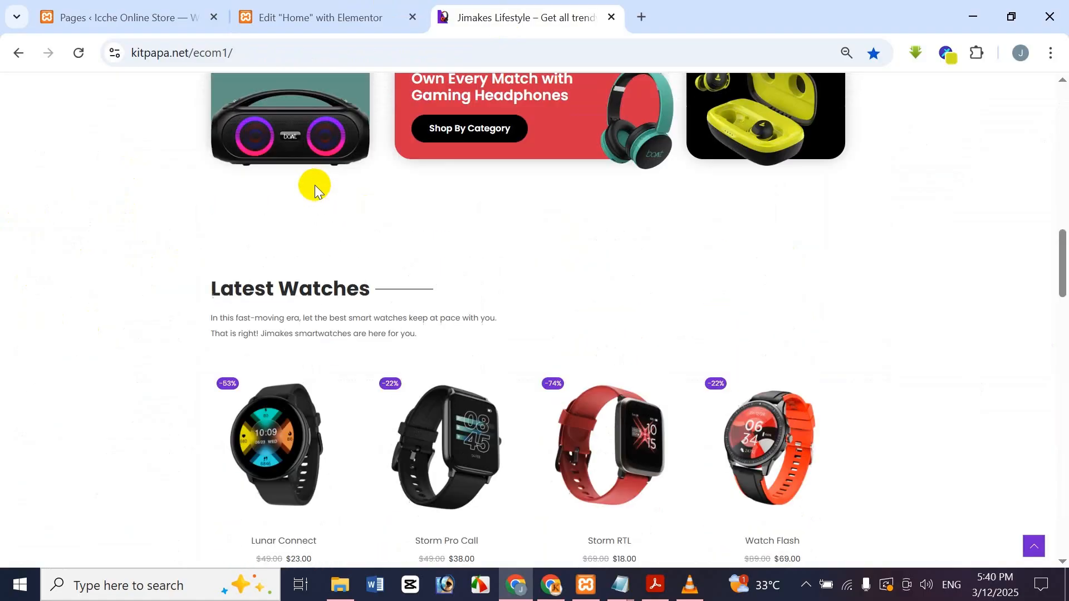
left_click(326, 112)
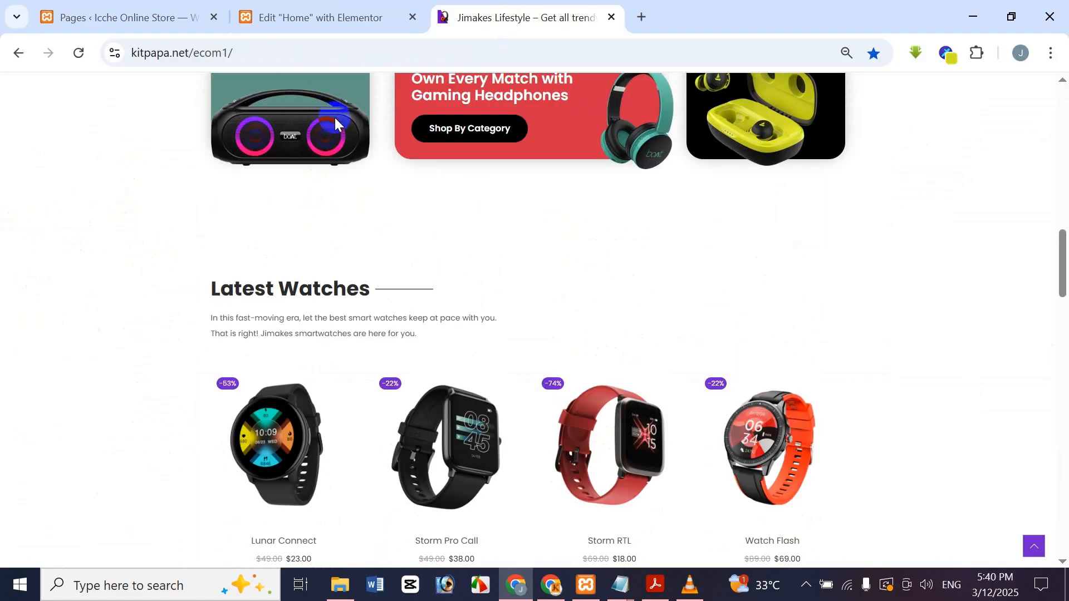
left_click(404, 25)
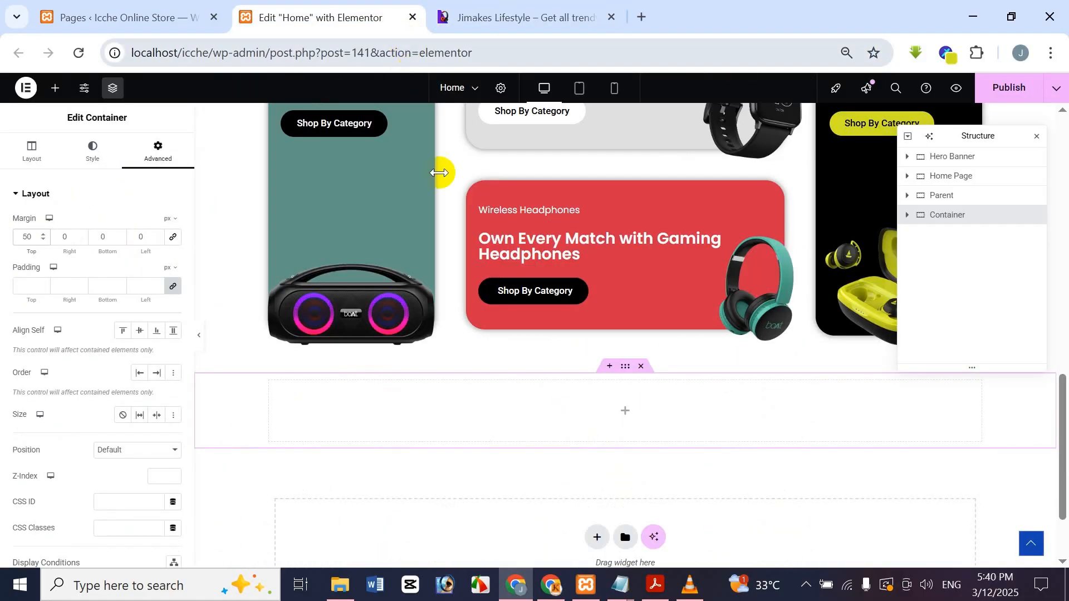
scroll(445, 195, "up", 4)
scroll(450, 219, "down", 5)
scroll(451, 219, "up", 1)
scroll(451, 220, "down", 2)
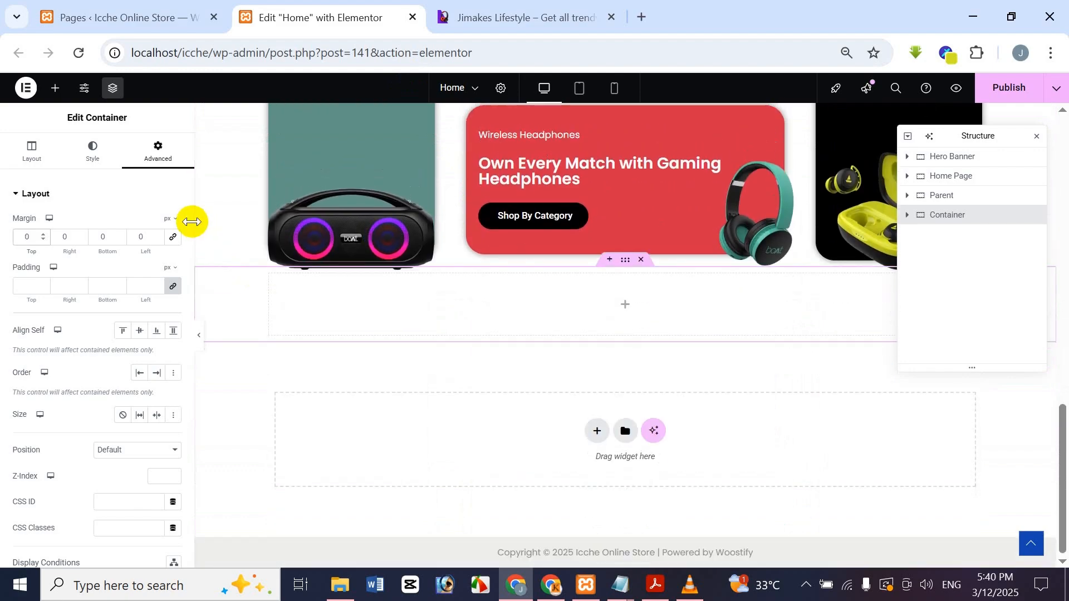
Set the container's top margin to 150 px and check the spacing against the reference site.
type("0100")
left_click(501, 16)
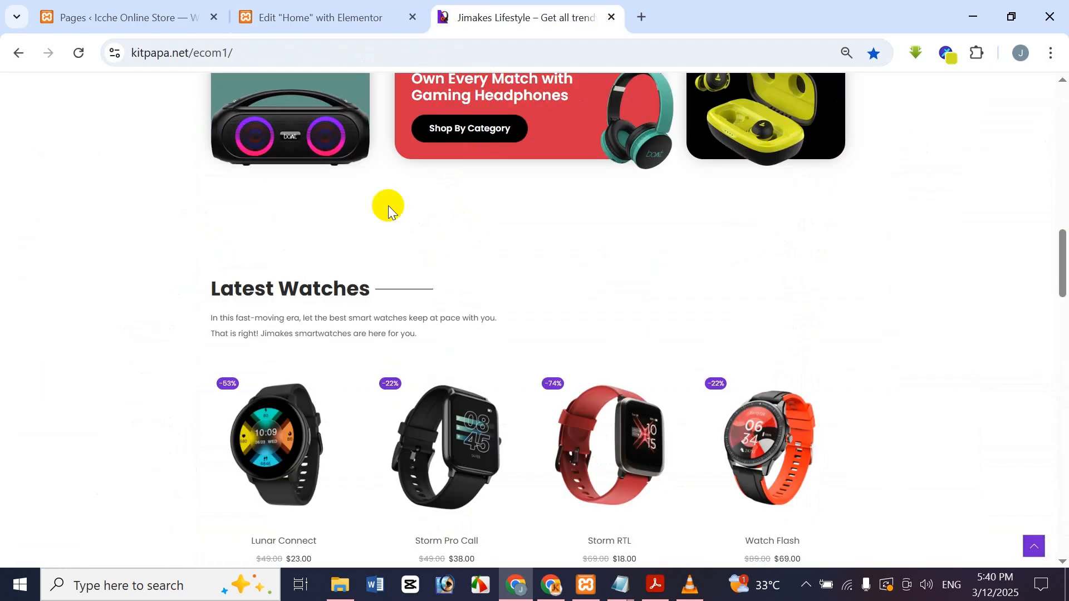
left_click(250, 17)
key("BackSpace")
key("BackSpace")
key("BackSpace")
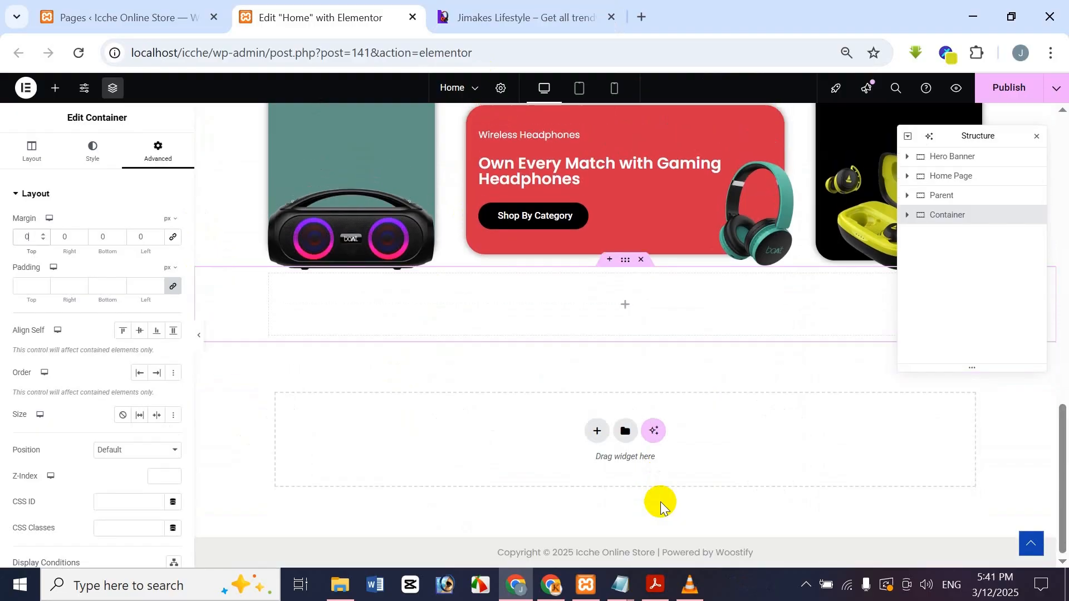
type("15")
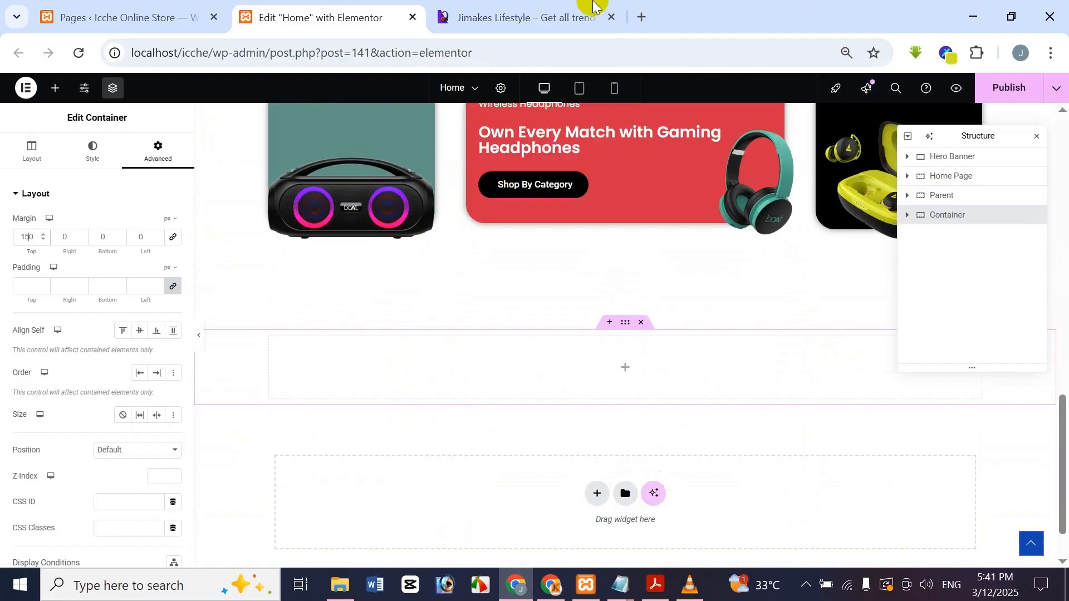
left_click(513, 5)
left_click(301, 10)
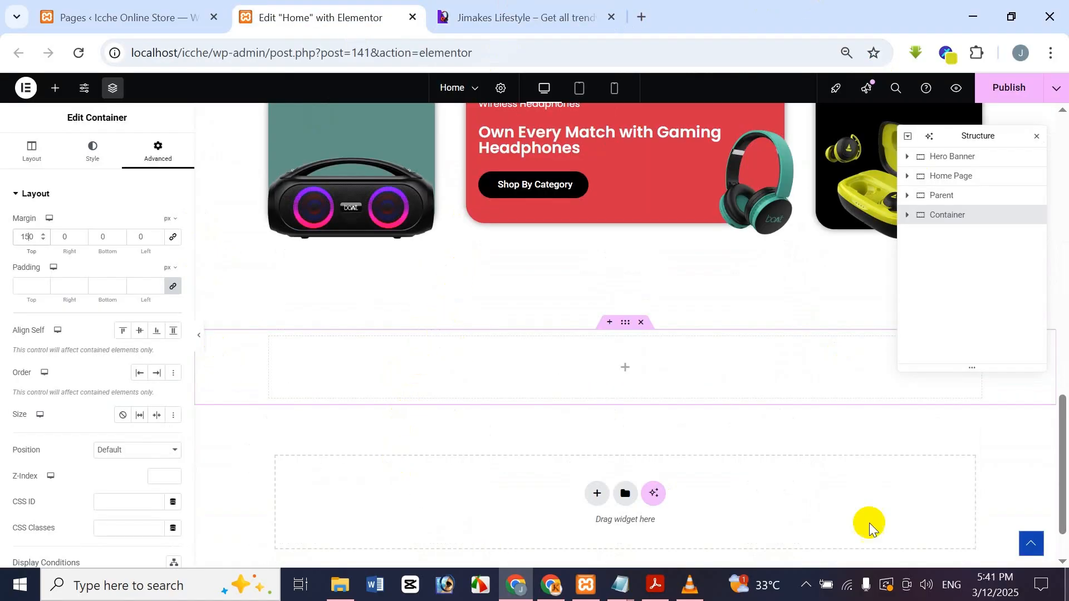
Unlink the new container's padding values and set 50 px for top and bottom and 0 for right and left.
left_click(23, 285)
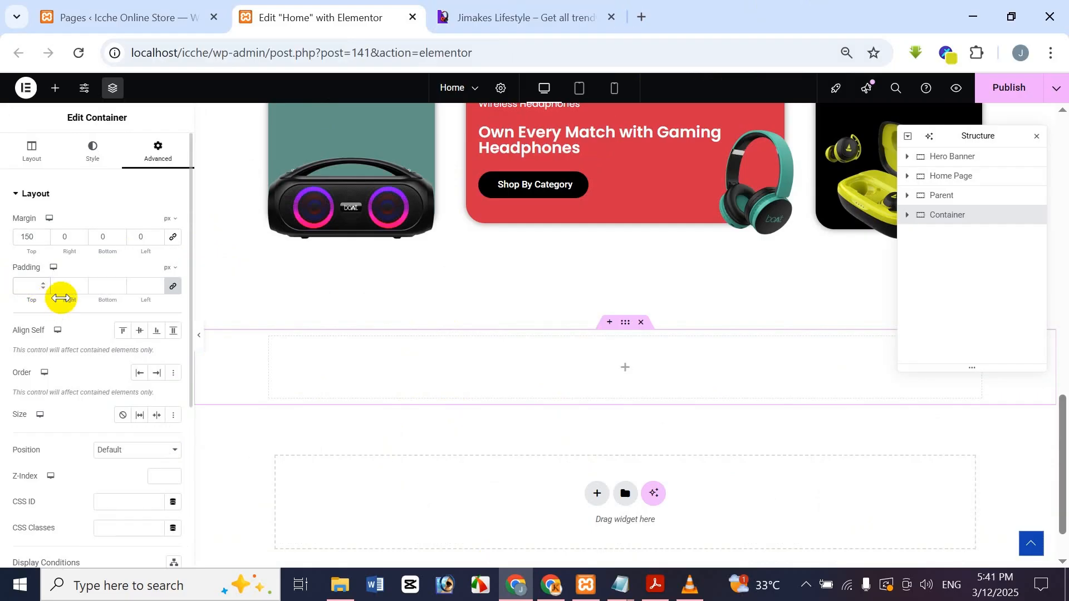
type("50")
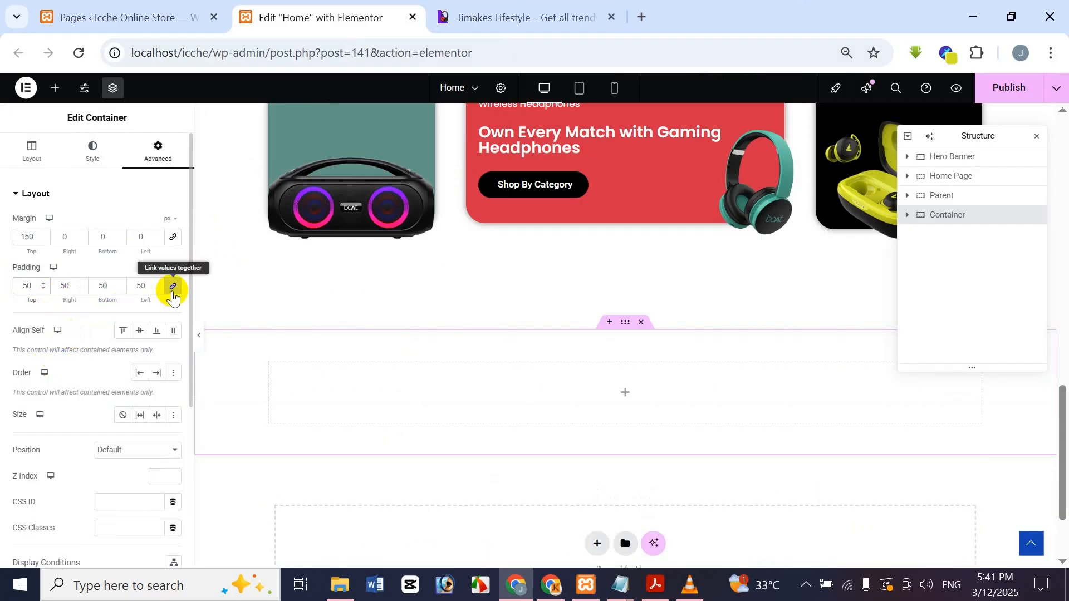
left_click(172, 292)
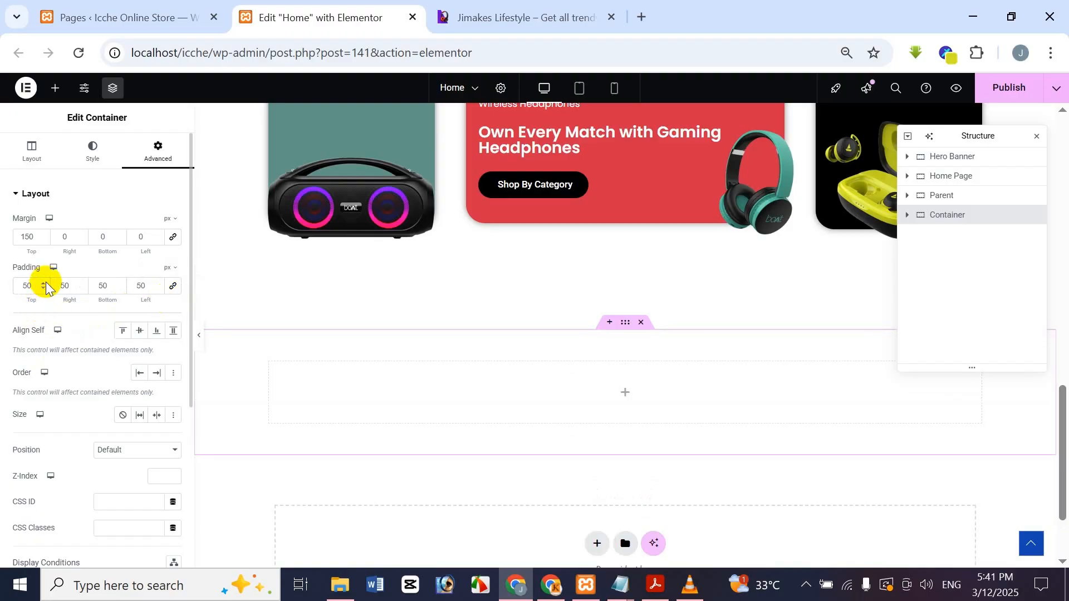
double_click(66, 284)
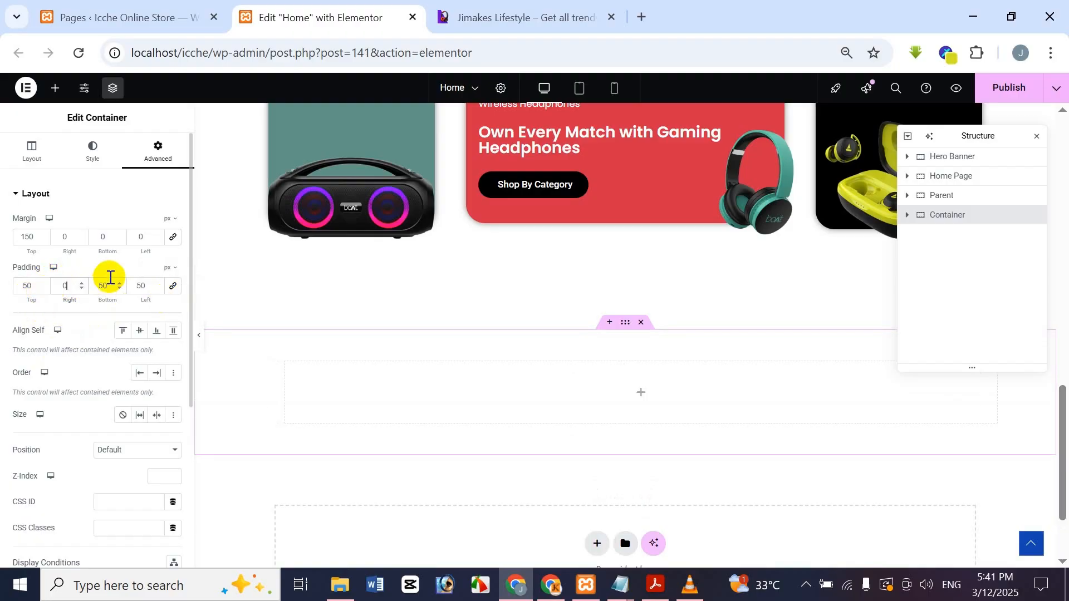
type("0")
double_click(139, 283)
type("48")
key("BackSpace")
key("BackSpace")
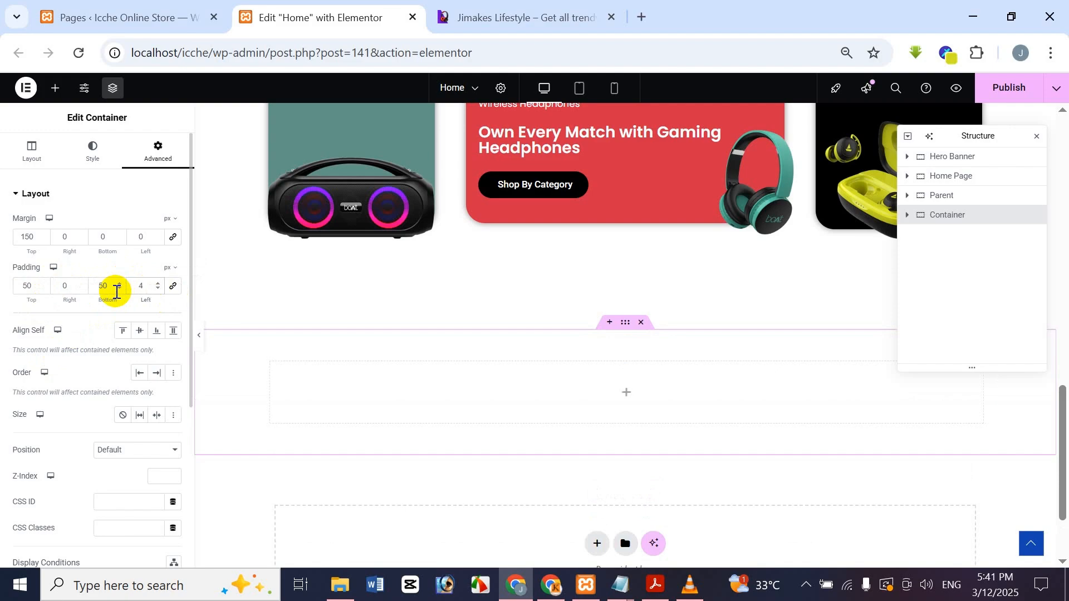
type("0")
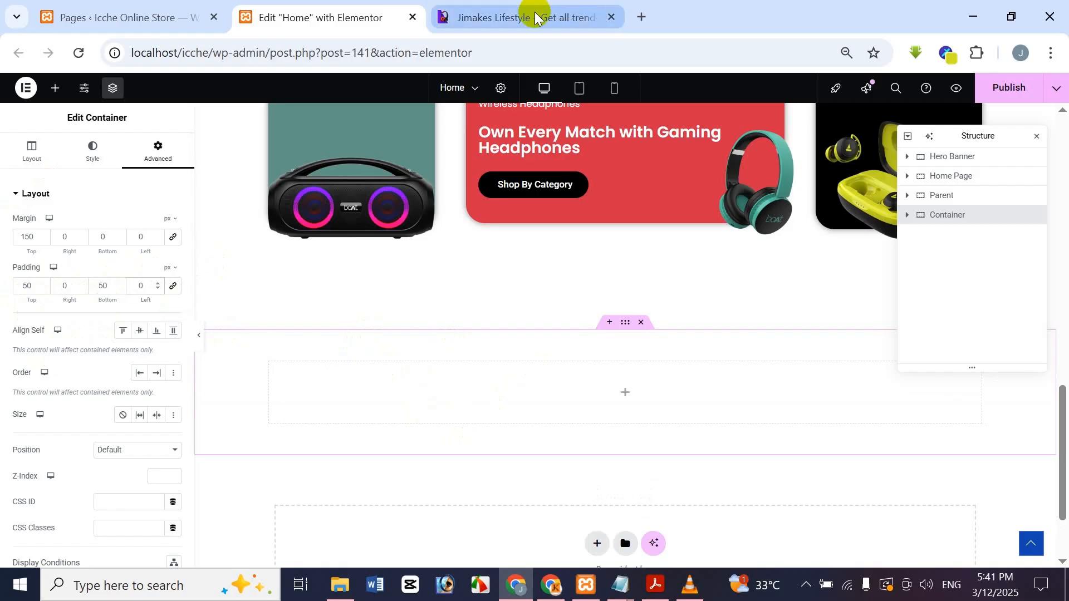
Add a Divider widget to the new container and set its width to 30%.
left_click(56, 88)
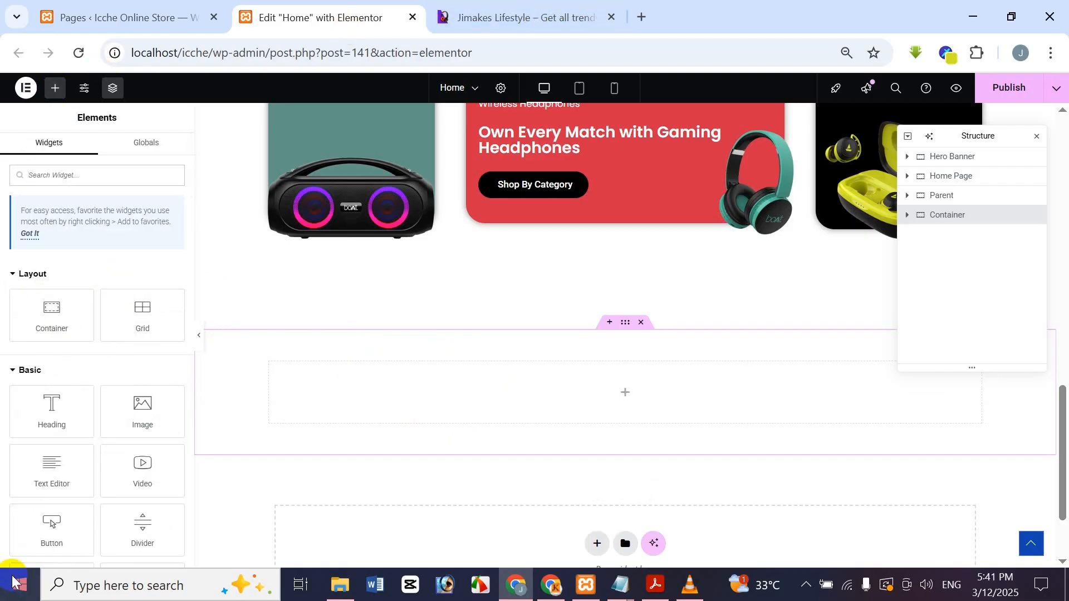
left_click(30, 234)
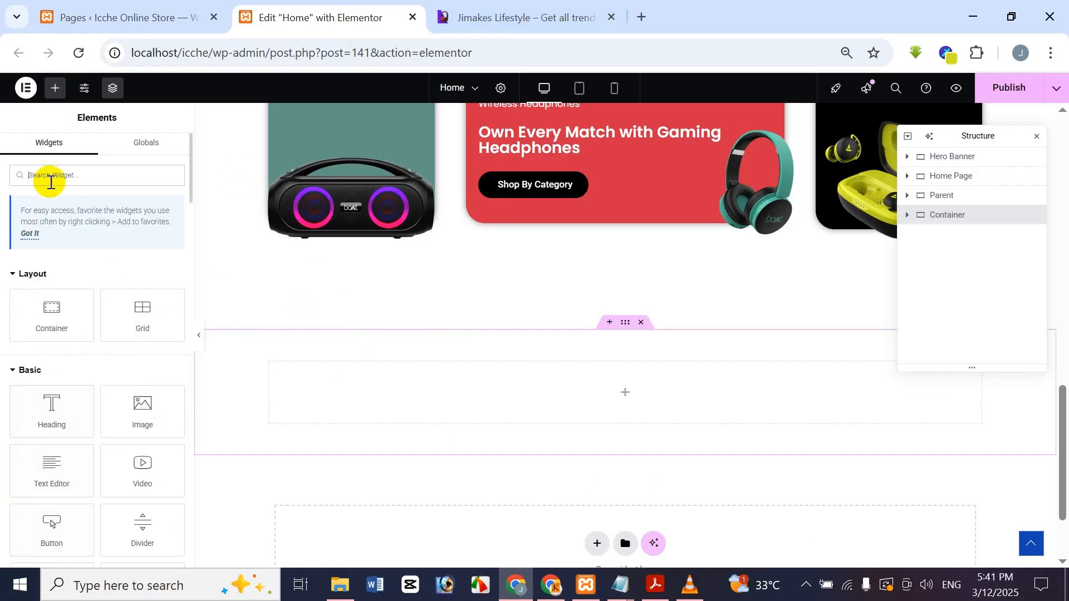
scroll(122, 446, "down", 1)
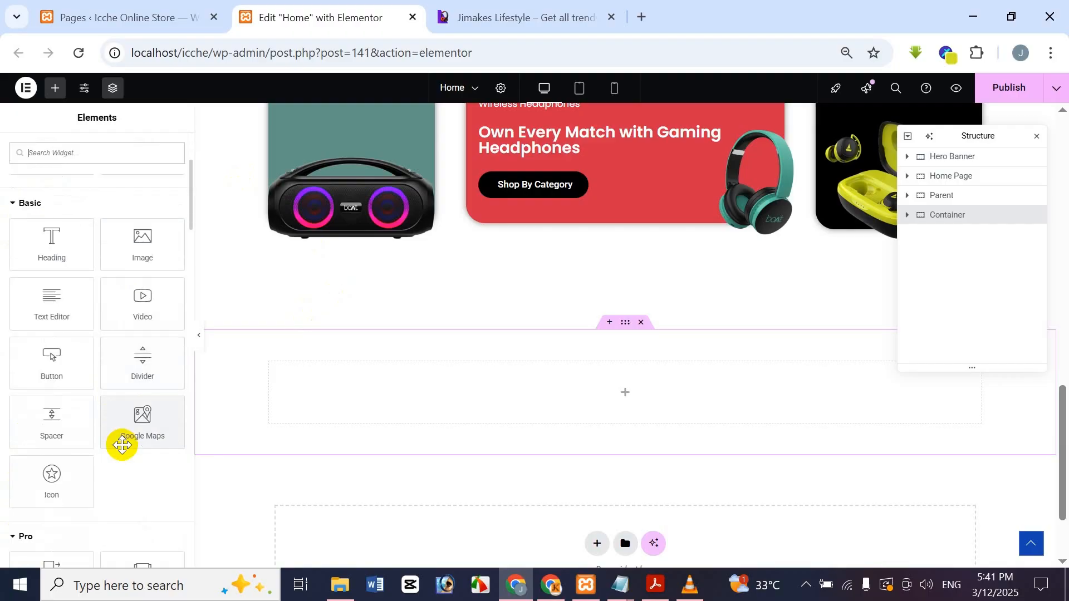
scroll(122, 446, "up", 1)
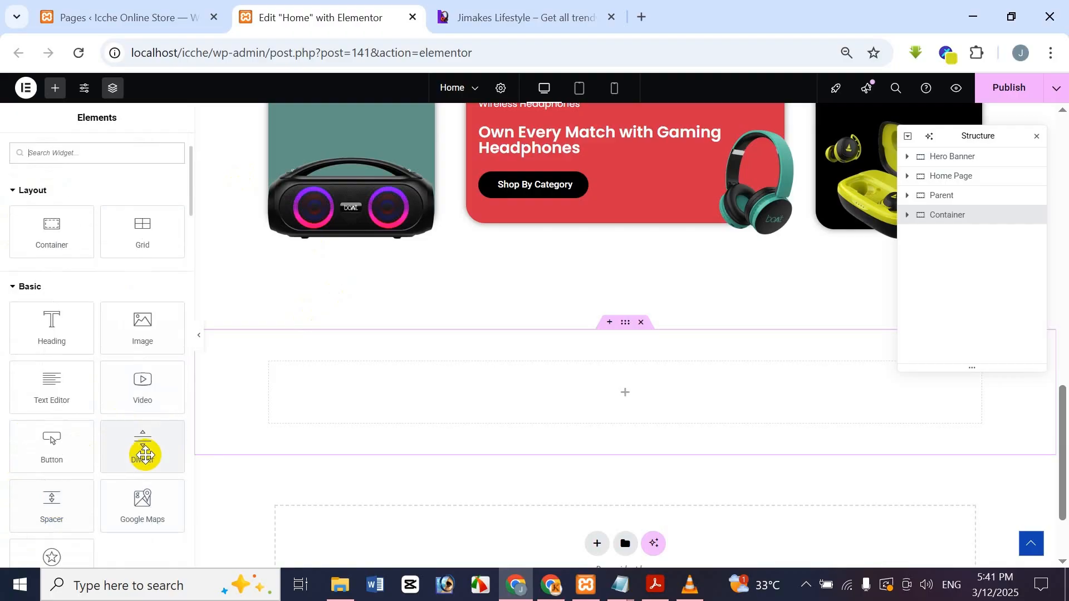
left_click_drag(143, 448, 441, 382)
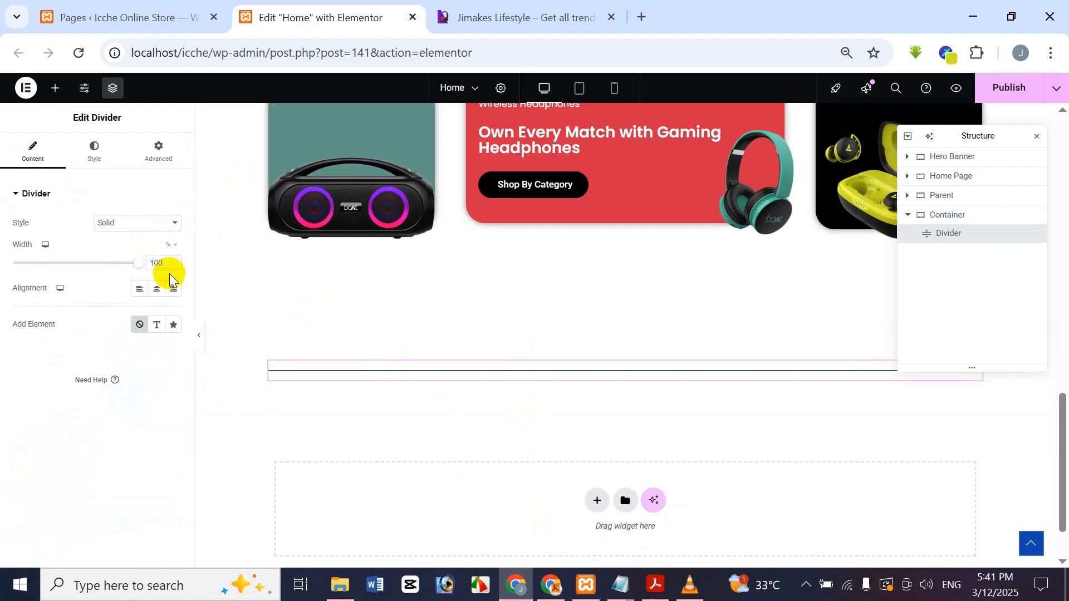
left_click_drag(167, 267, 119, 268)
type("30")
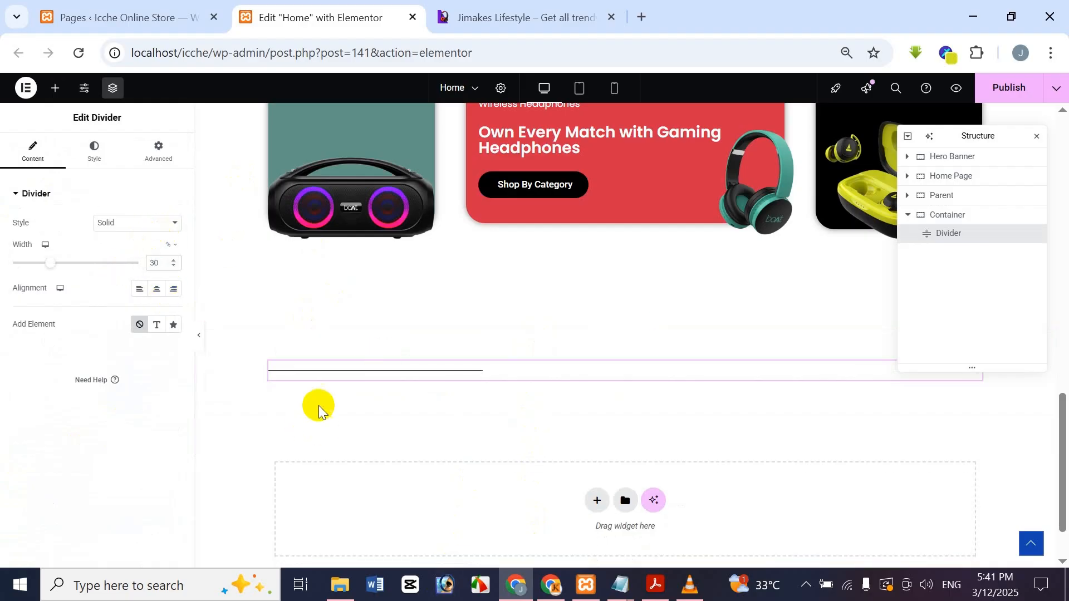
Check the Latest Watches heading on the reference site, then add a text element reading "Latest Watches" to the divider.
left_click(509, 14)
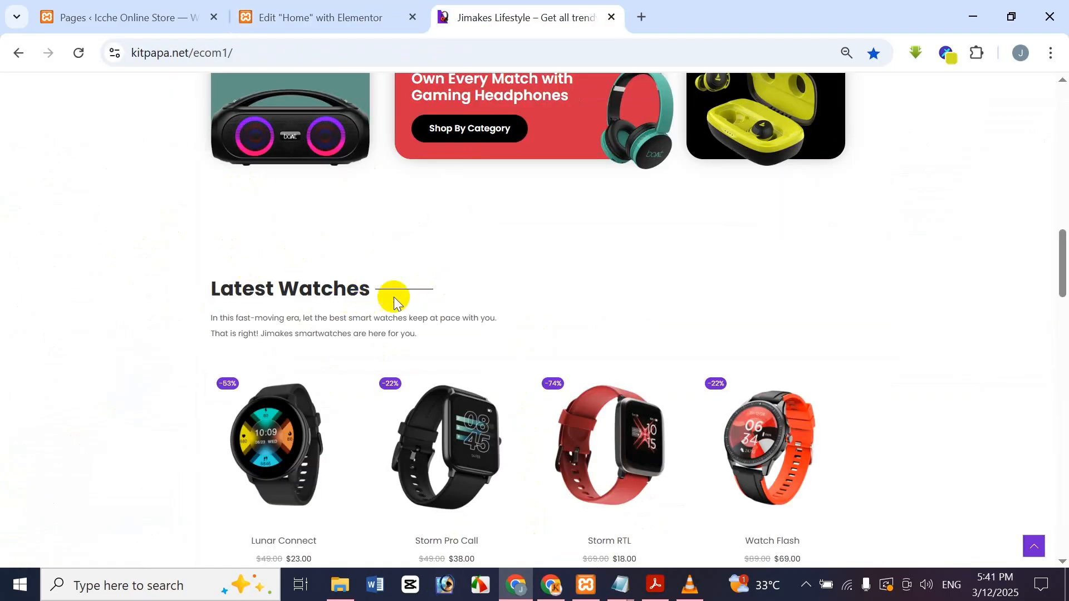
left_click(339, 7)
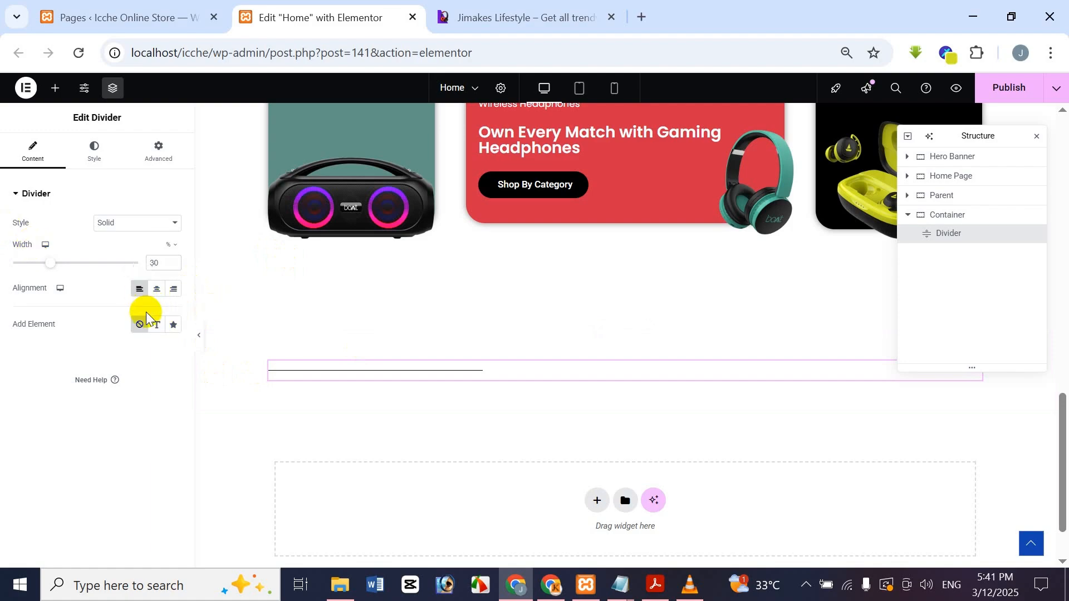
left_click(139, 289)
left_click(154, 330)
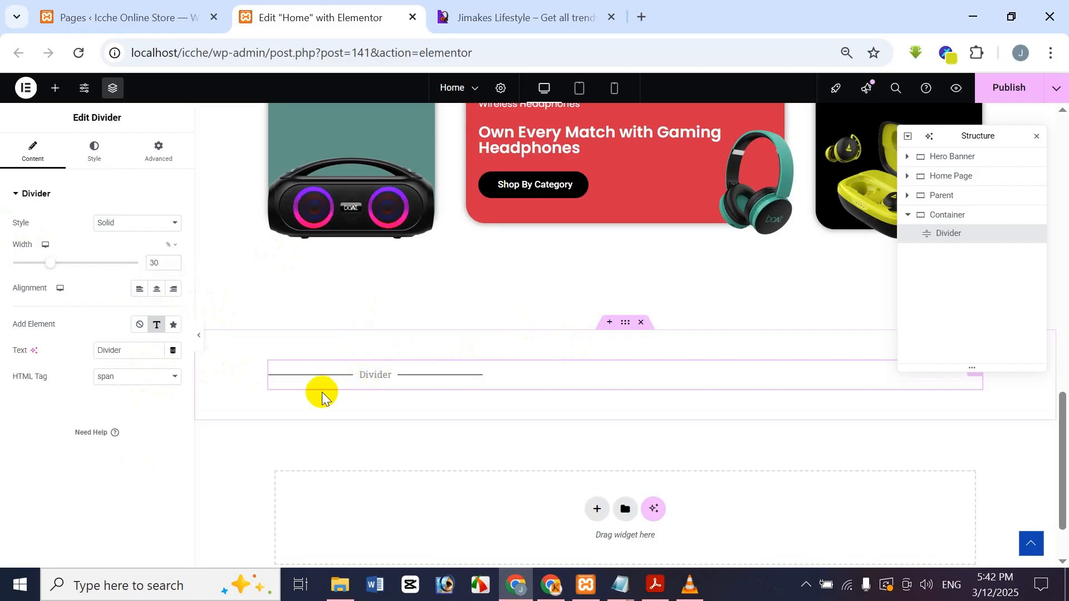
double_click(100, 350)
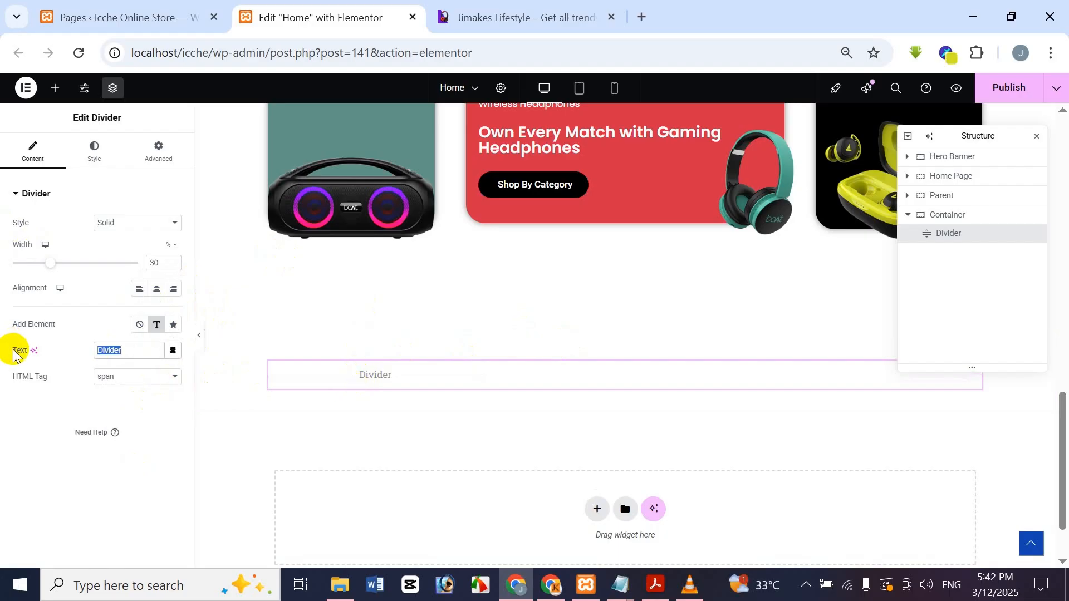
key("BackSpace")
type("Latest Watches")
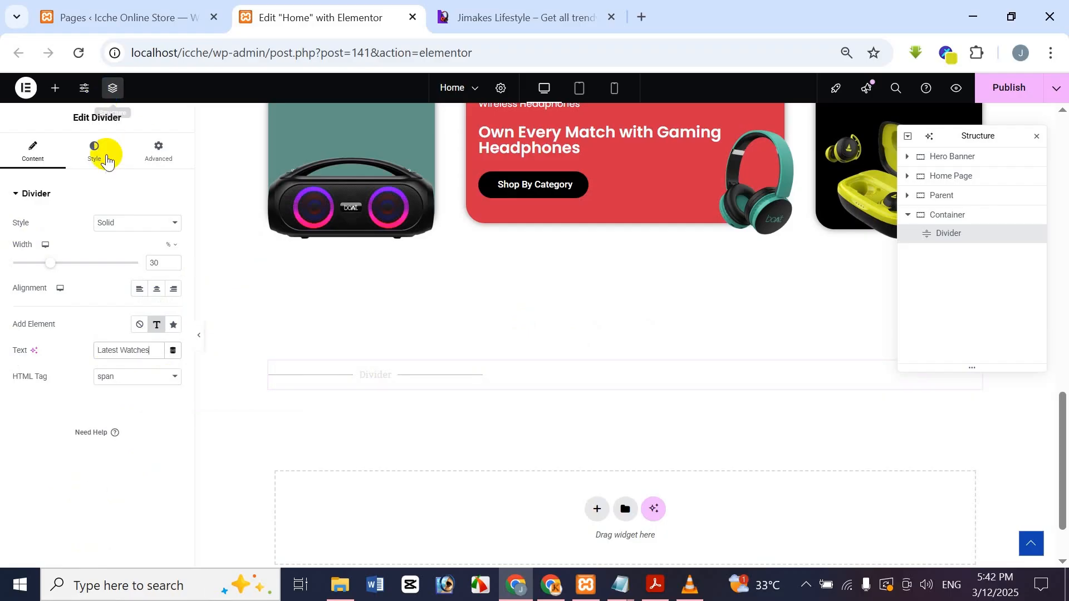
Set the divider's text color to black (#000000).
left_click(99, 159)
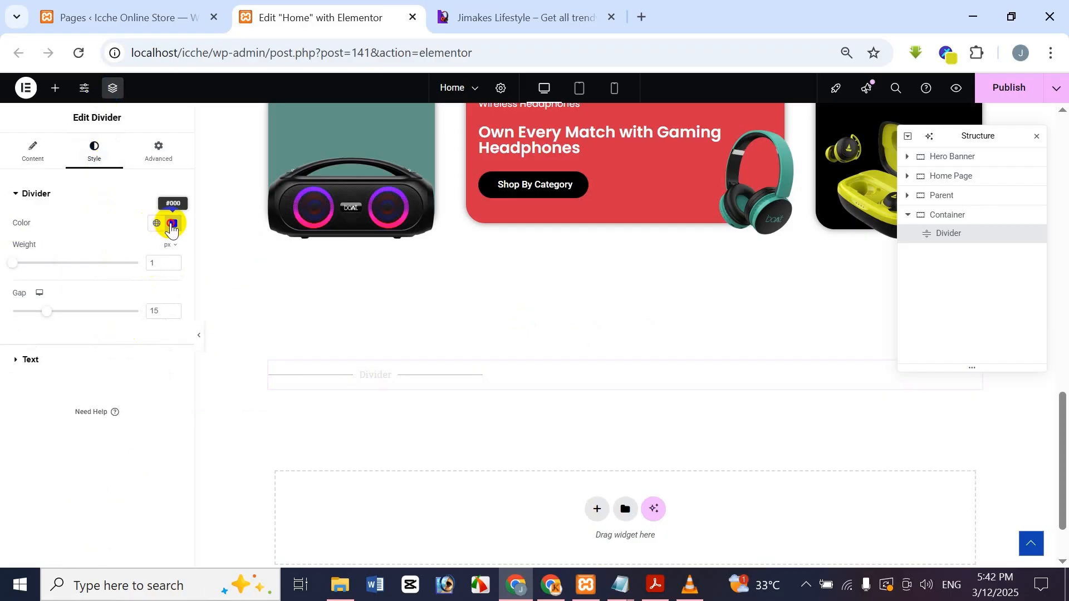
left_click(170, 223)
left_click(49, 395)
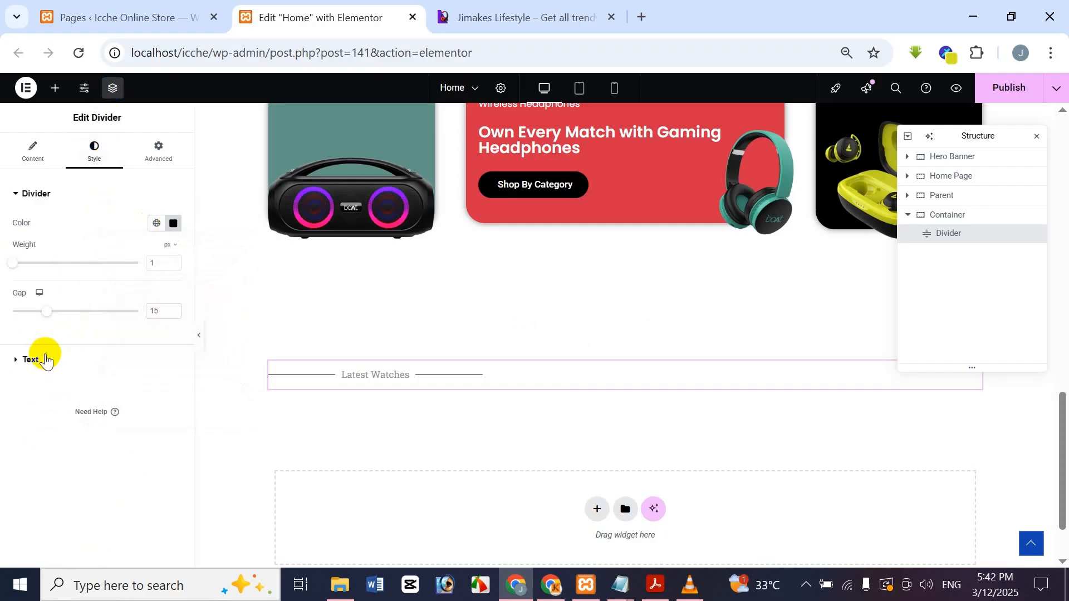
left_click(53, 361)
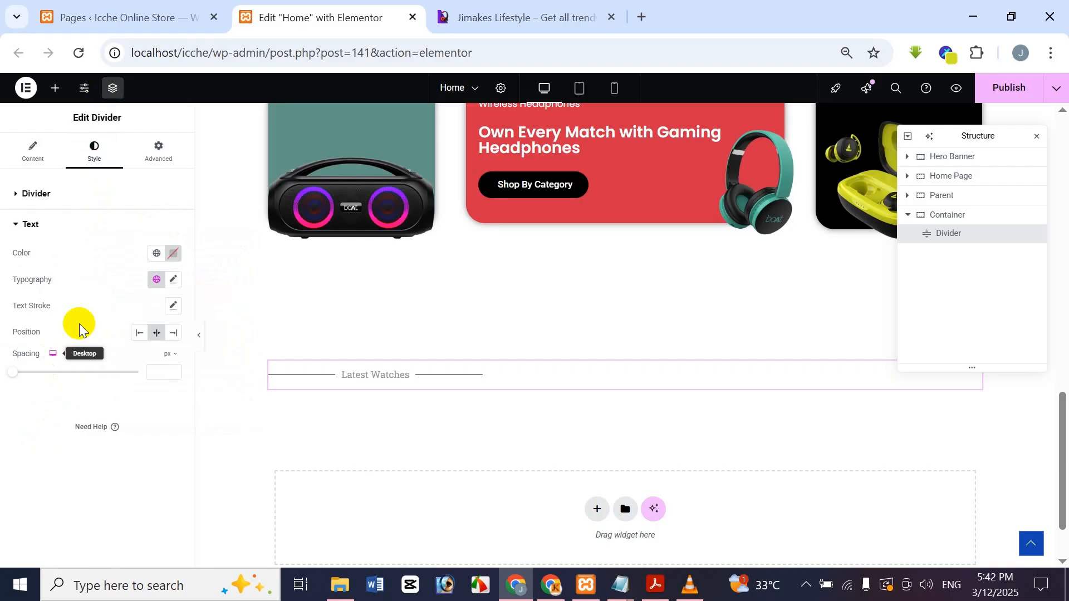
left_click(172, 254)
left_click_drag(177, 362, 245, 403)
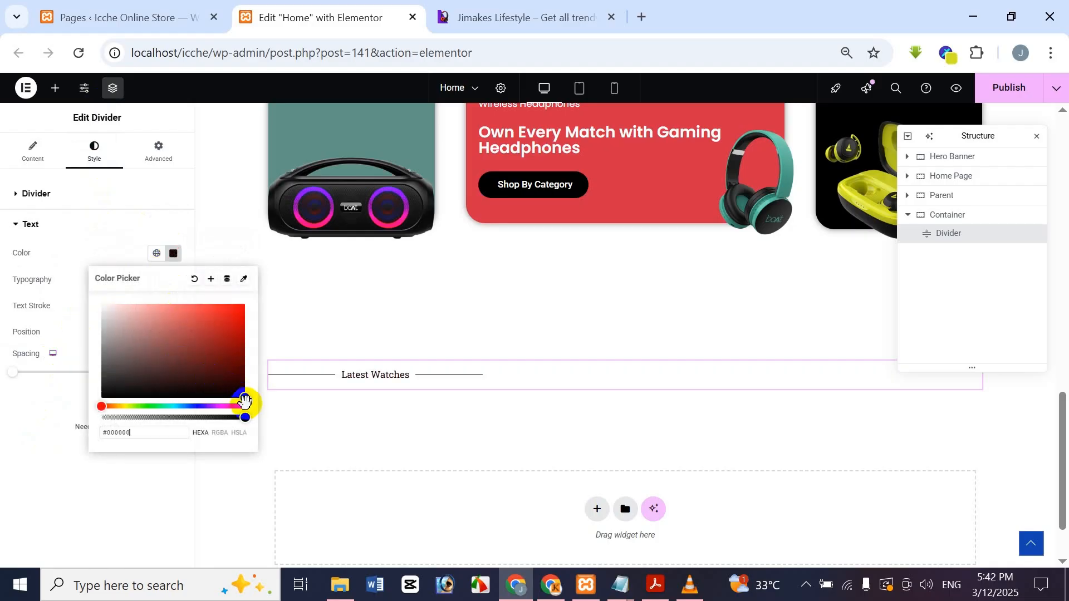
left_click(124, 466)
Set the divider text's typography to Poppins, size 30 px and weight 800 (Extra Bold).
left_click(172, 287)
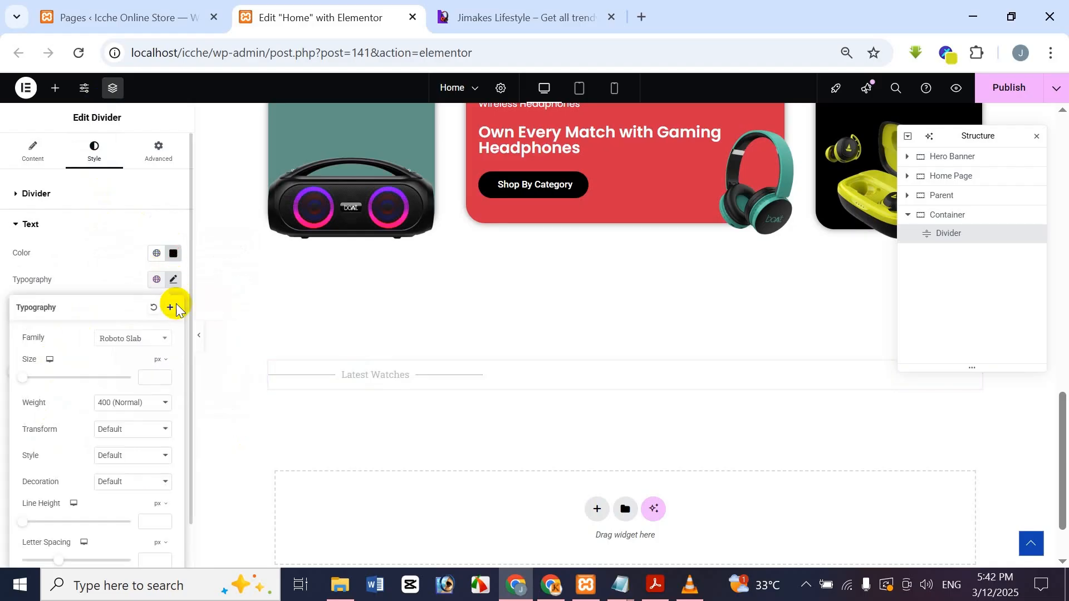
left_click(163, 346)
type("pop")
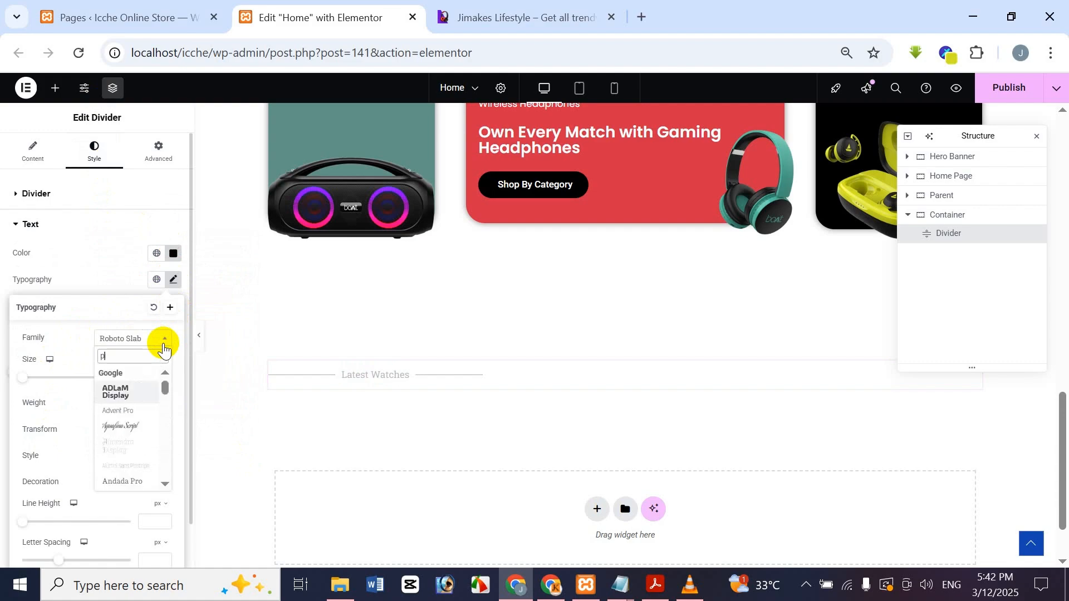
type("pi")
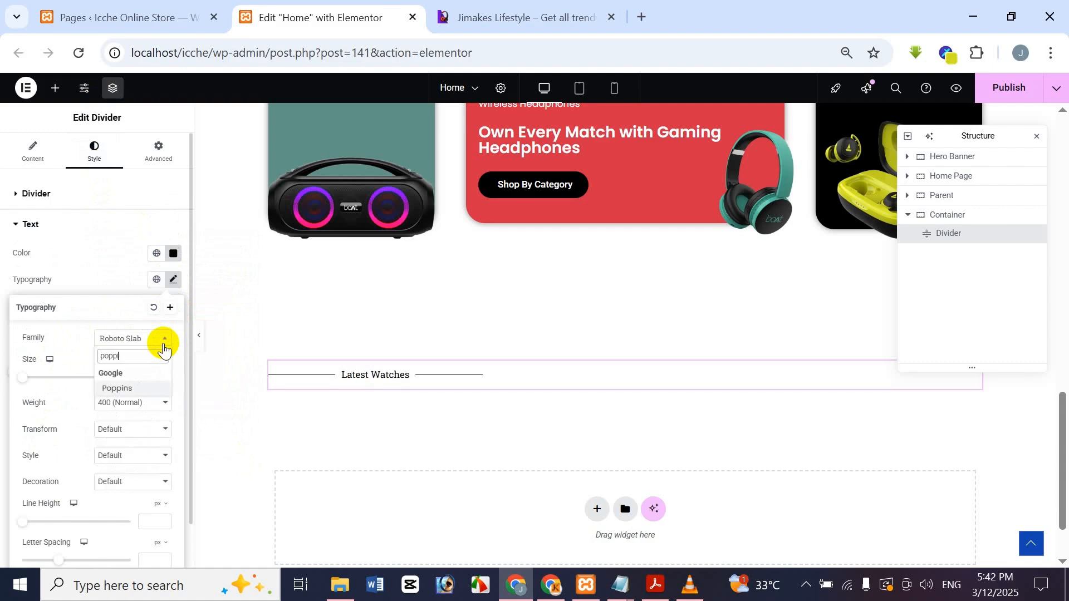
type("ns")
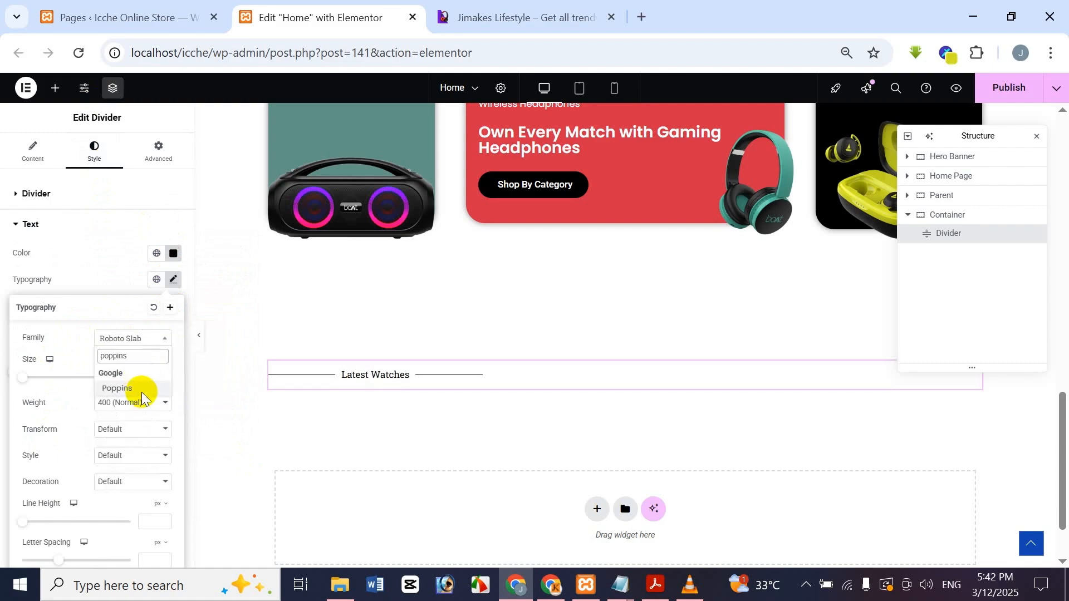
left_click(141, 389)
left_click(150, 378)
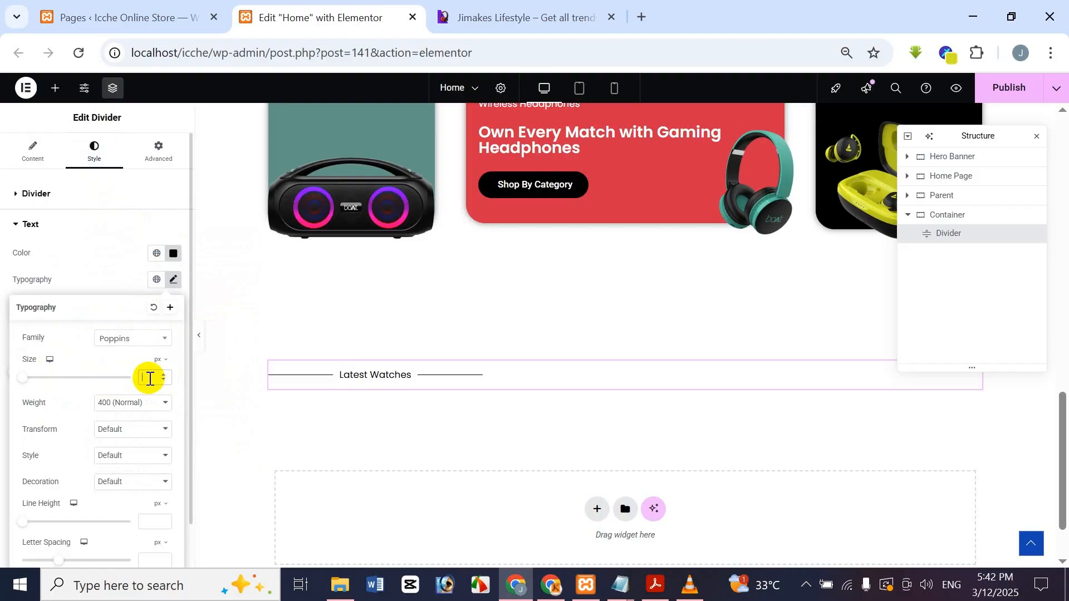
type("30")
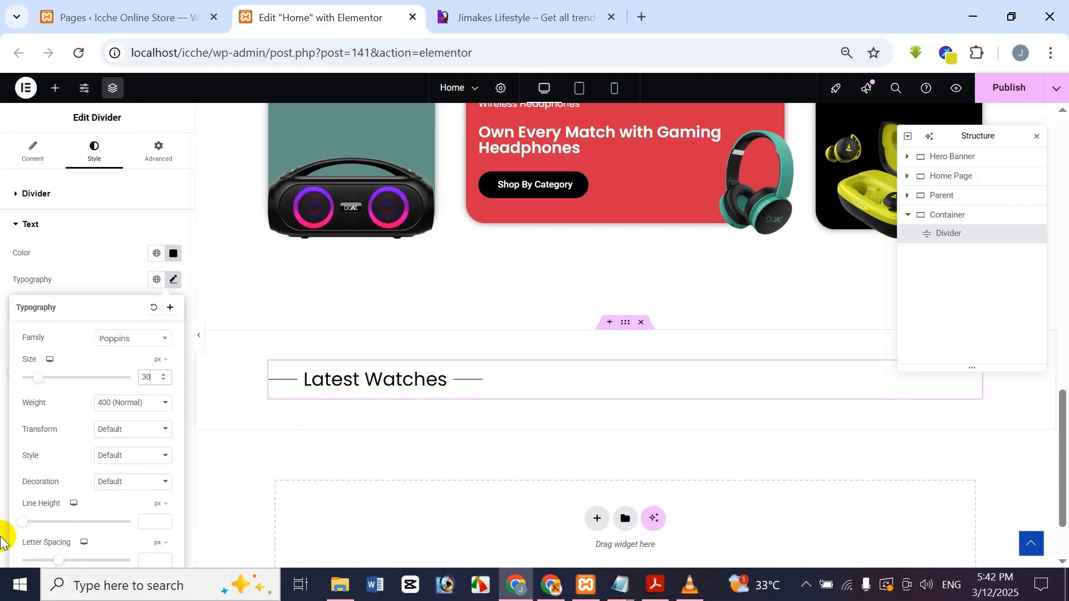
left_click(127, 407)
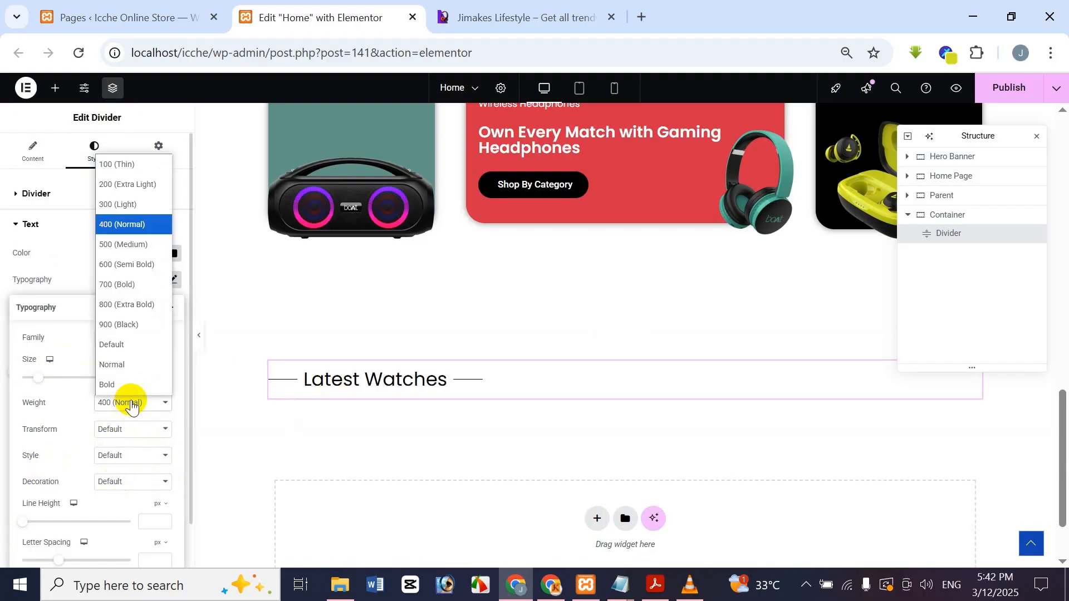
left_click(140, 309)
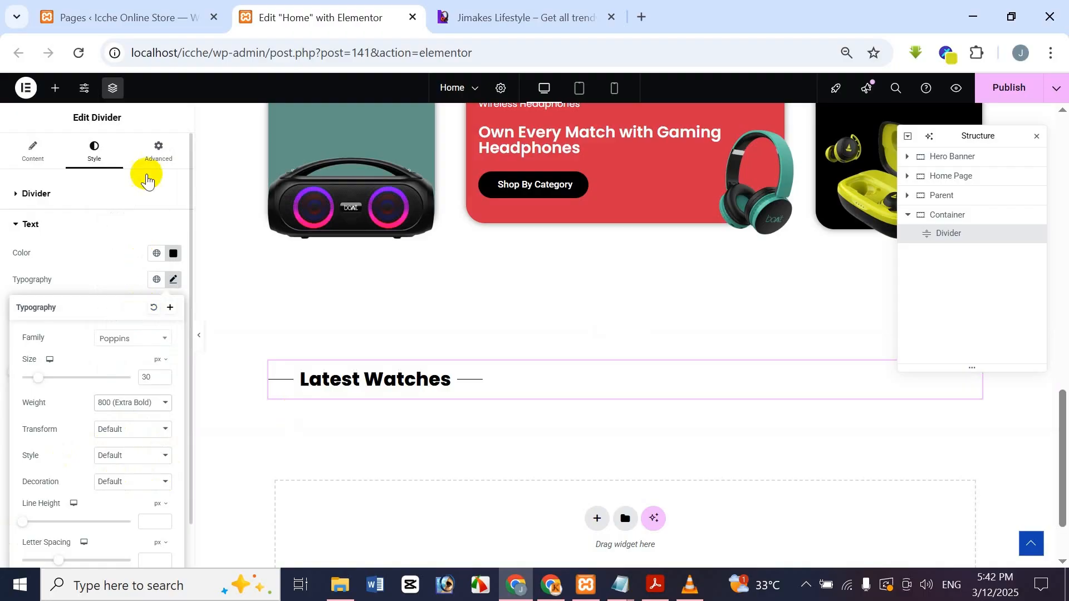
left_click(158, 109)
Position the divider text at the left end of its line and compare it with the reference site's Latest Watches heading.
left_click(539, 7)
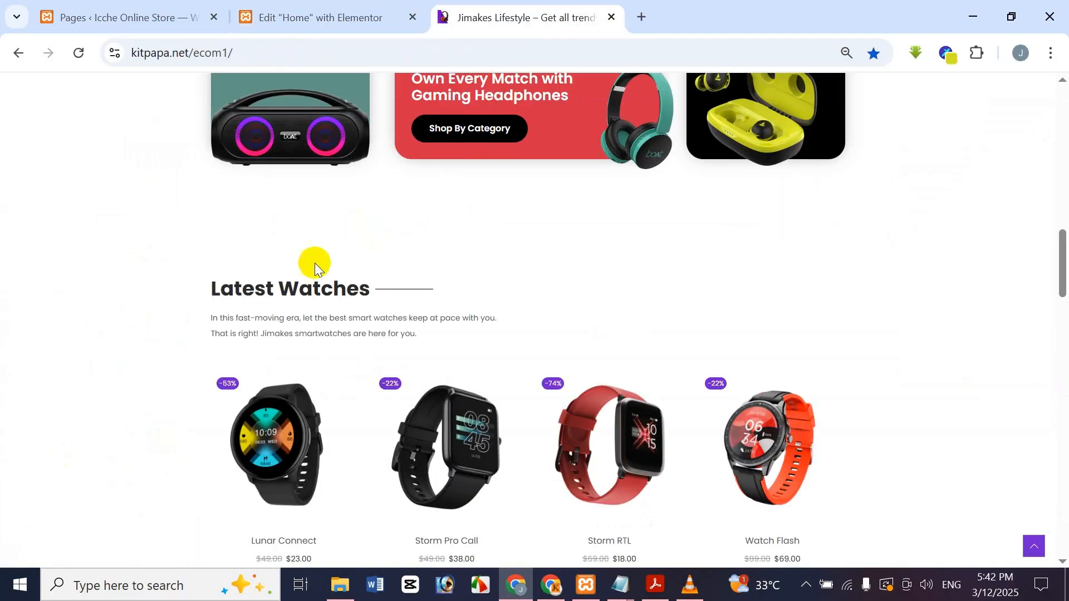
left_click(389, 10)
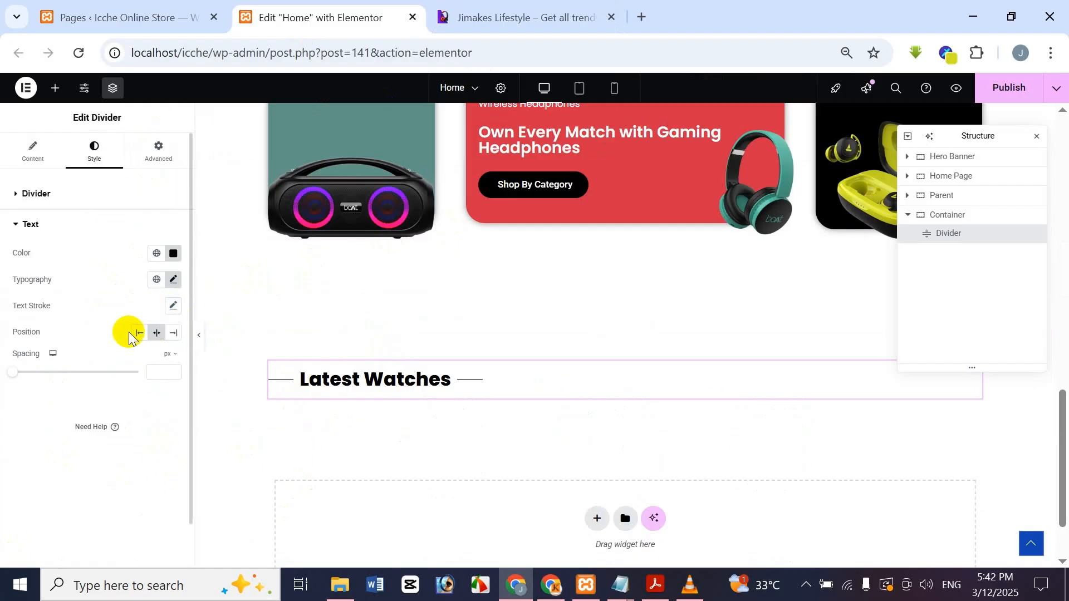
left_click(171, 333)
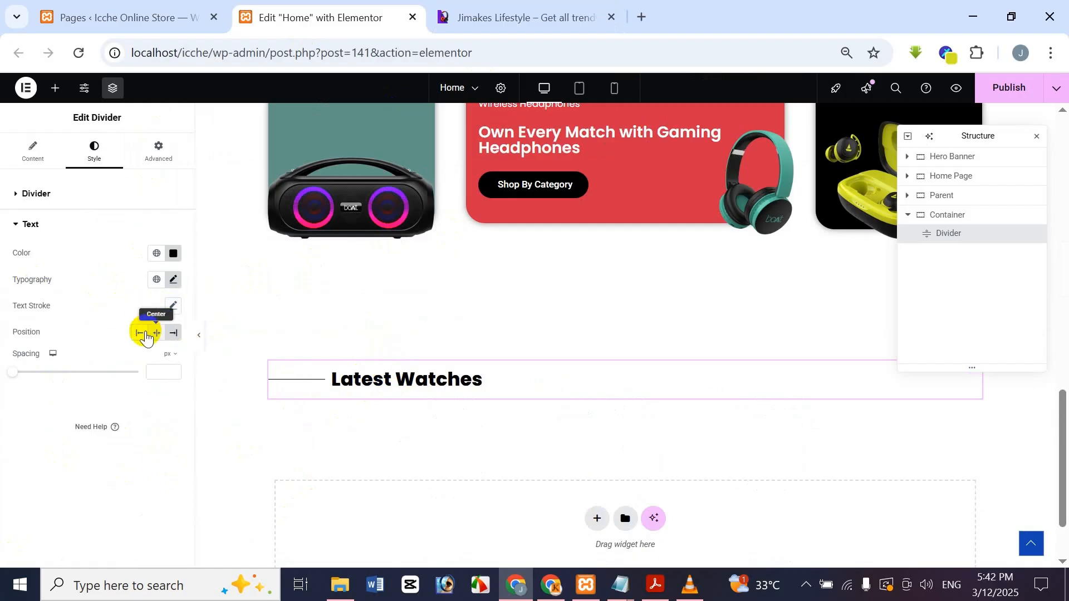
left_click(141, 332)
left_click(498, 7)
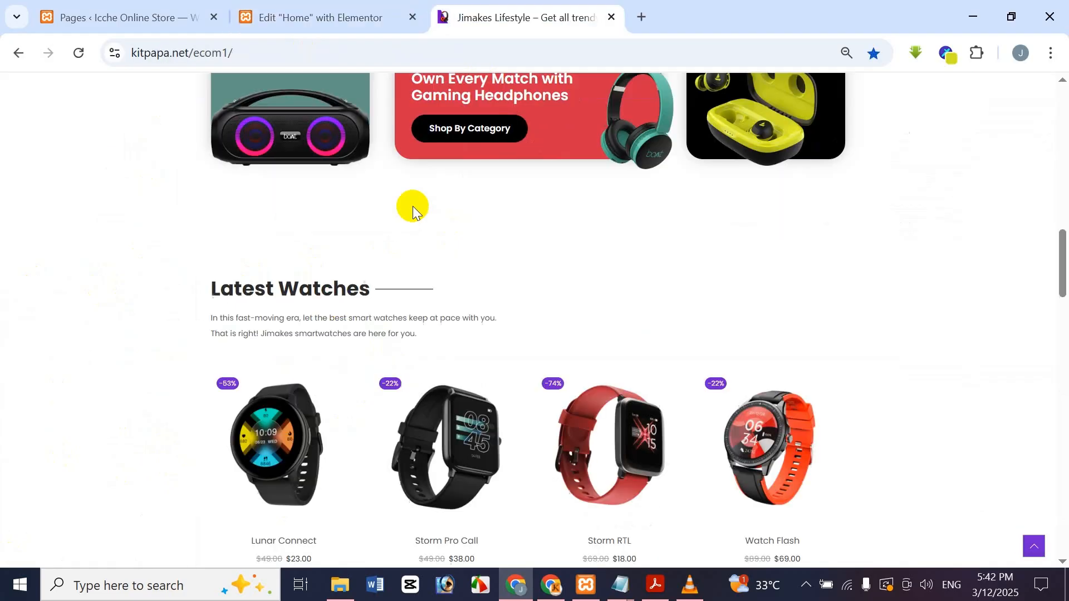
left_click(347, 7)
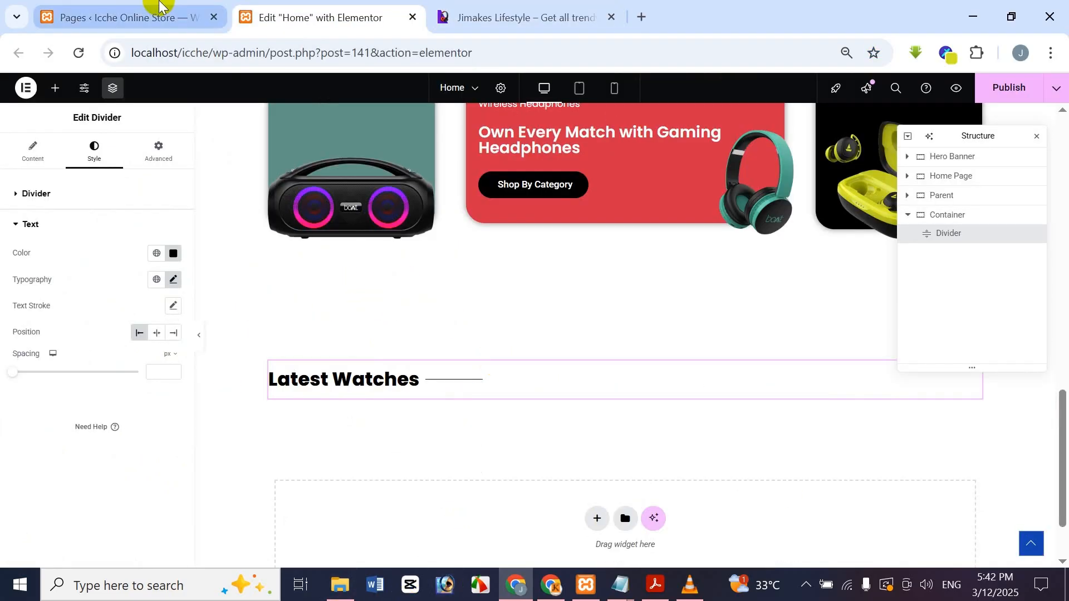
left_click(585, 14)
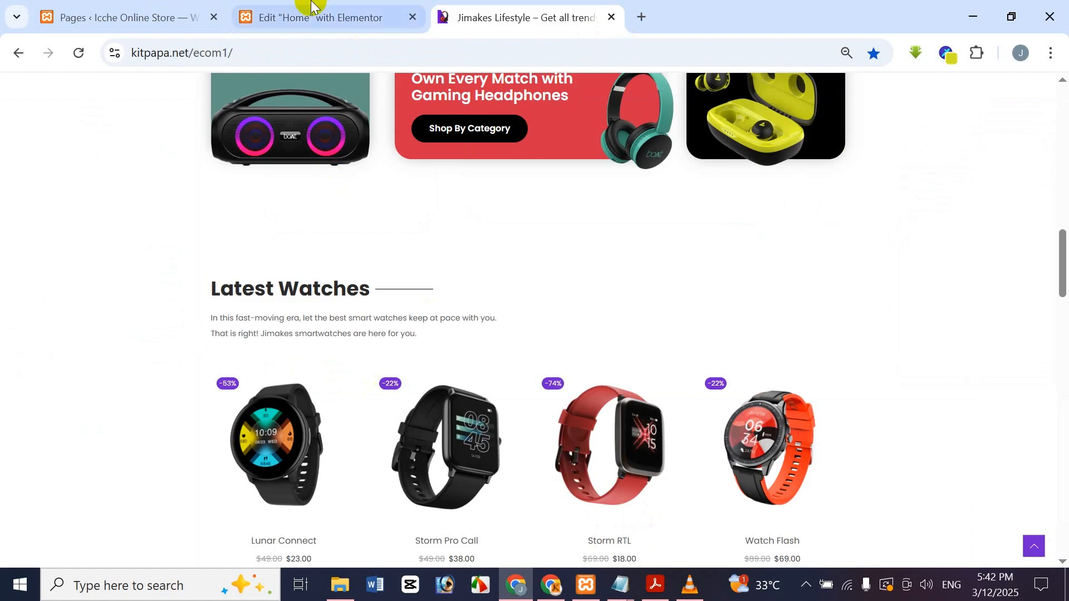
Compare the divider heading with the reference site, then copy the two-line description below the site's Latest Watches heading.
left_click(334, 13)
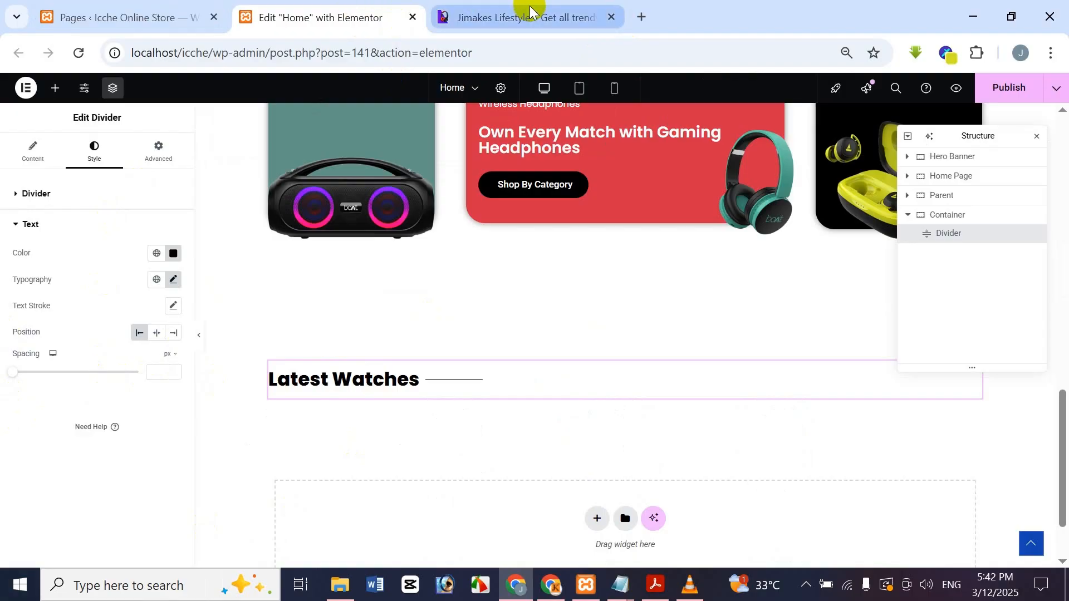
left_click(509, 14)
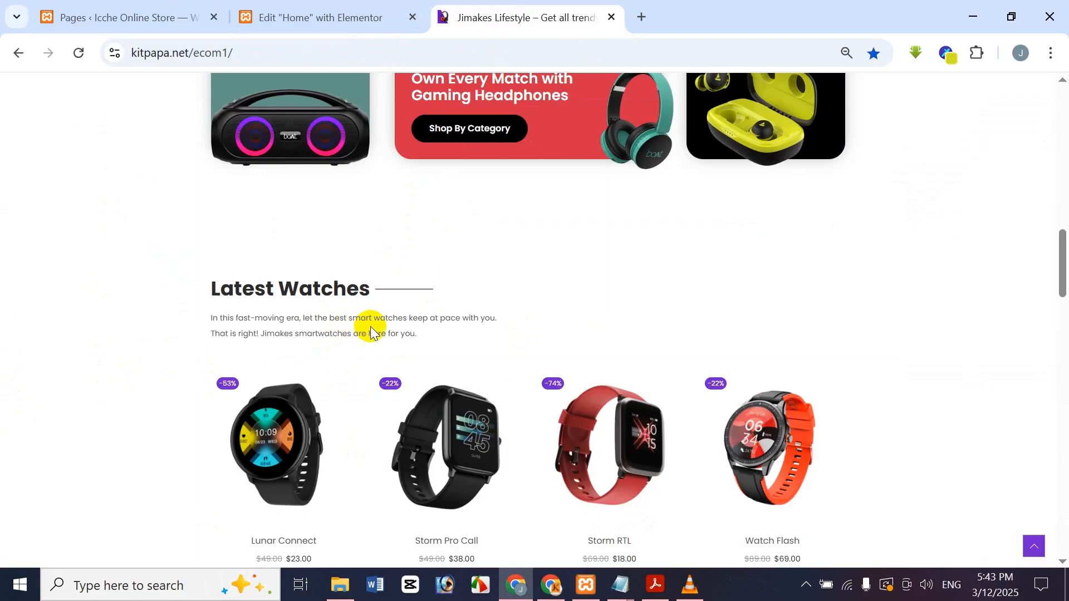
left_click_drag(210, 319, 506, 332)
key("ctrl+c")
left_click(365, 6)
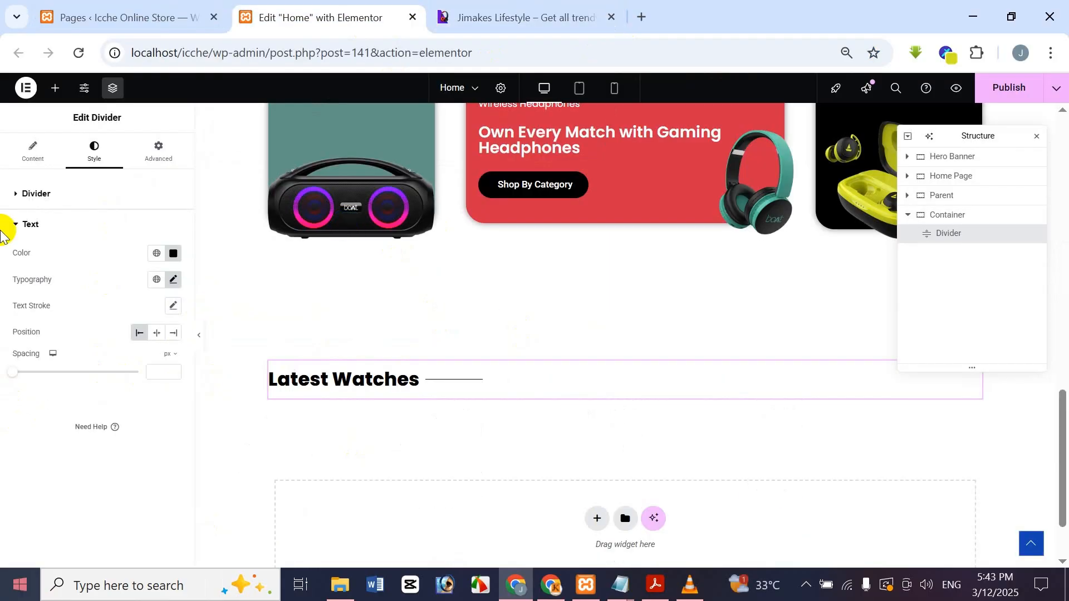
Add a Text Editor widget below the Latest Watches divider and replace its placeholder text with the copied description.
left_click(60, 95)
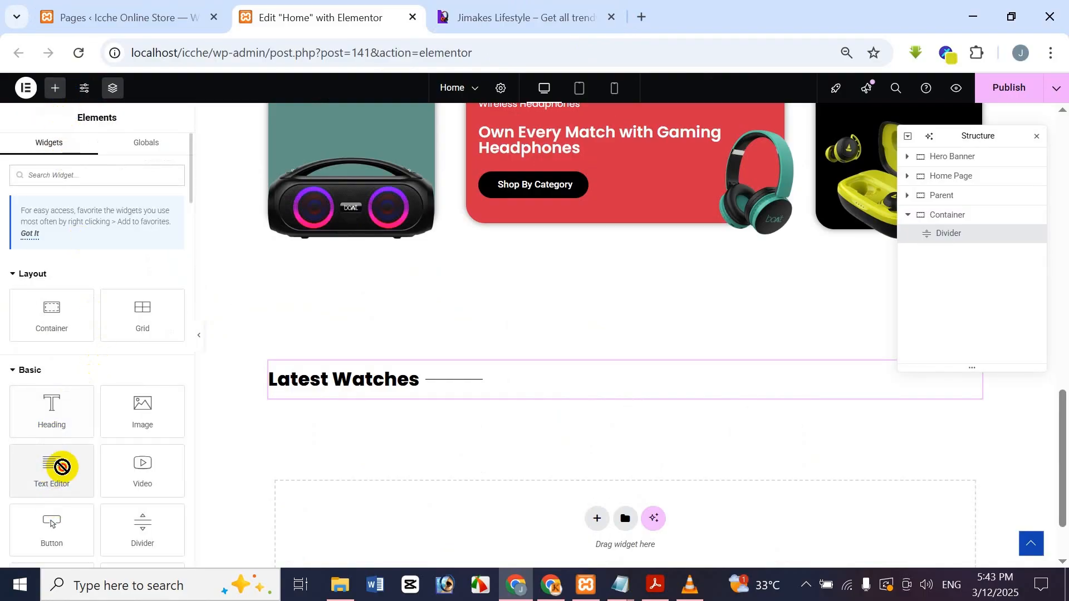
left_click_drag(60, 468, 440, 404)
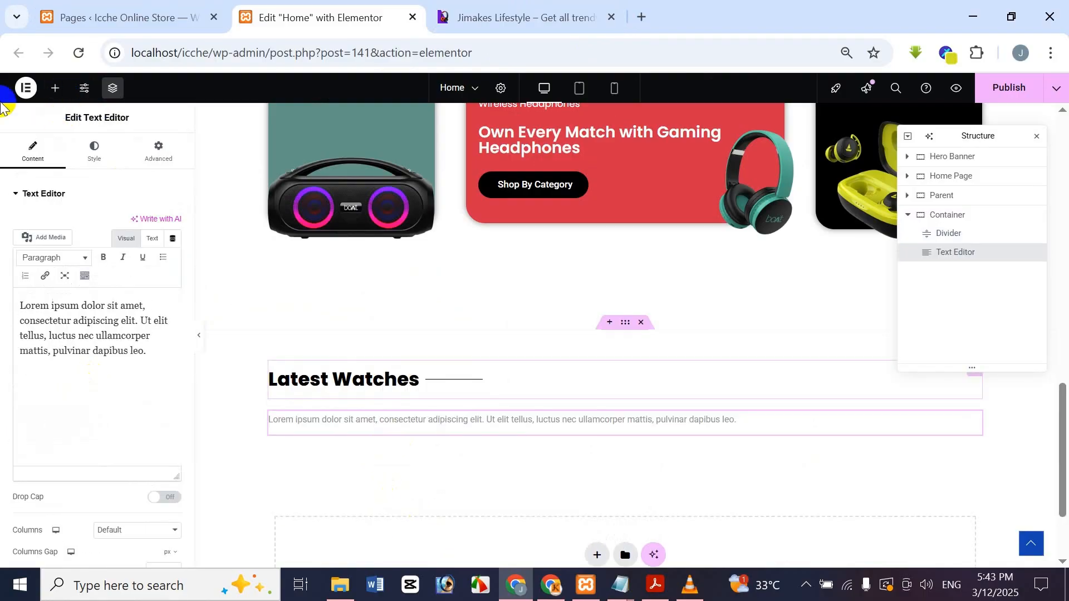
key("ctrl+a")
key("BackSpace")
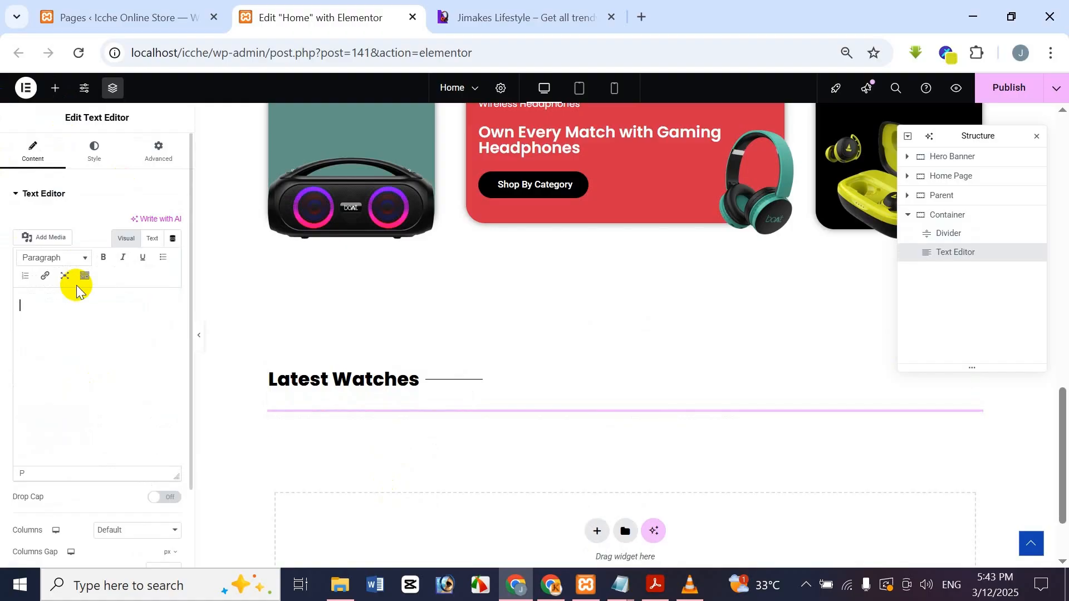
key("ctrl+v")
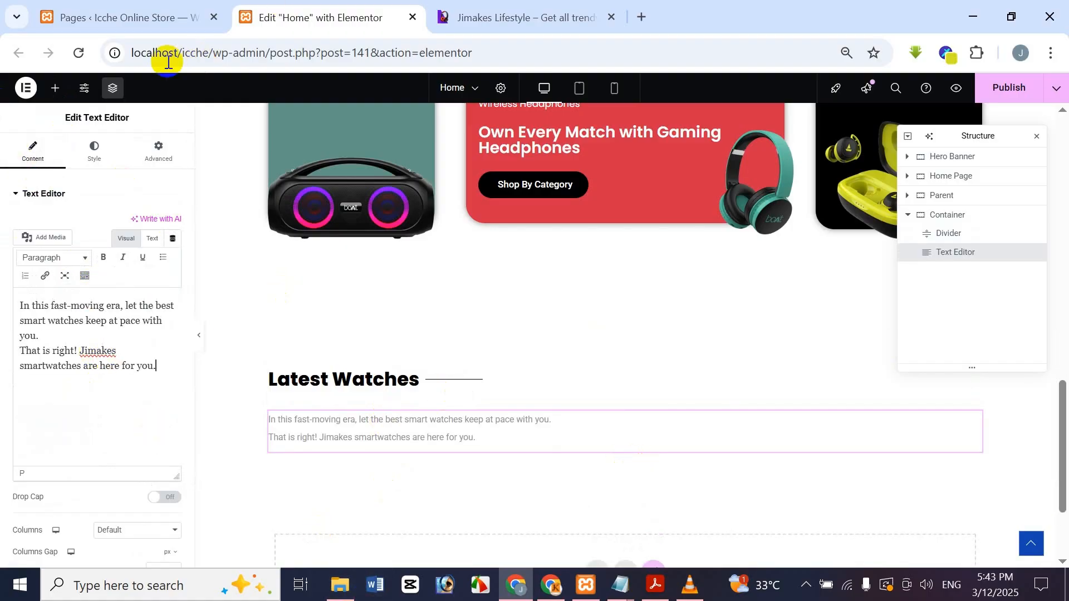
Check the description's color on the reference site and set the new text's color to dark grey, about #676767.
left_click(445, 17)
left_click(128, 371)
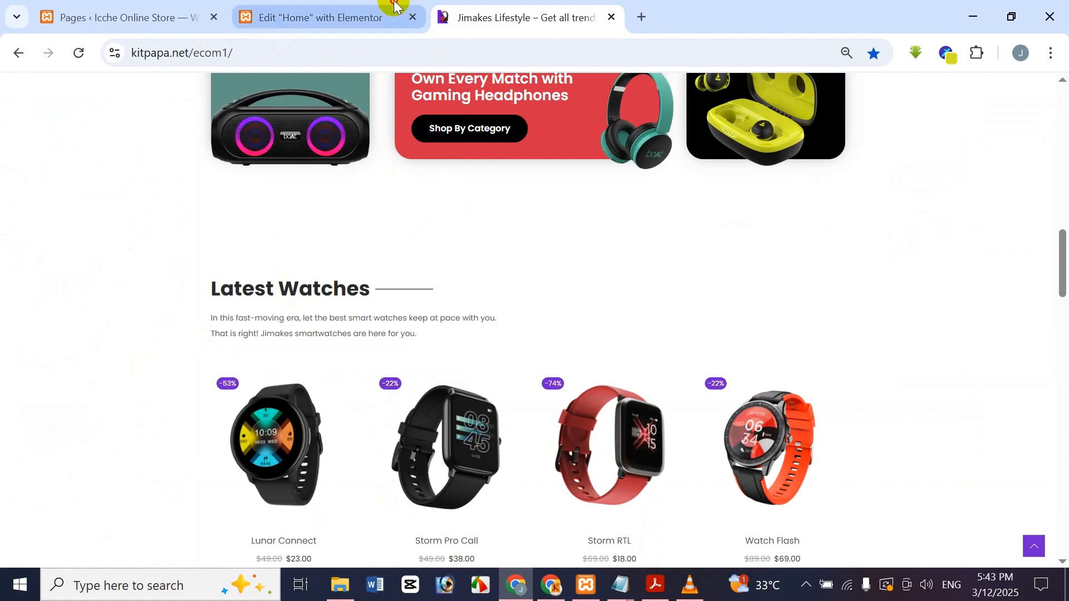
left_click(393, 12)
left_click(94, 149)
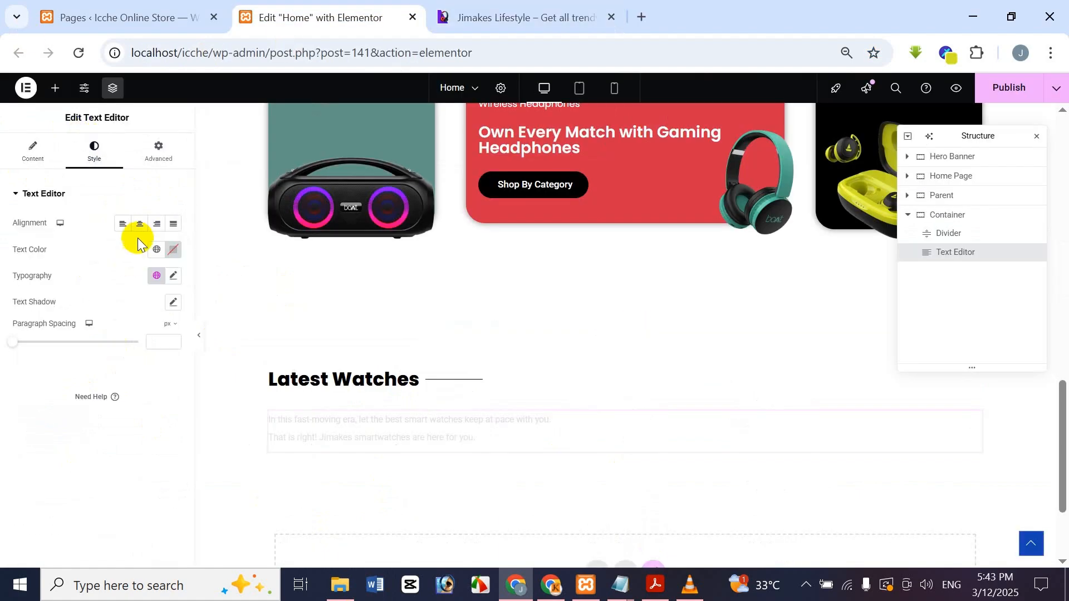
left_click(174, 249)
mouse_move(132, 359)
left_mouse_down()
mouse_move(133, 345)
mouse_move(83, 334)
mouse_move(99, 332)
mouse_move(96, 292)
mouse_move(286, 446)
mouse_move(125, 342)
left_mouse_up()
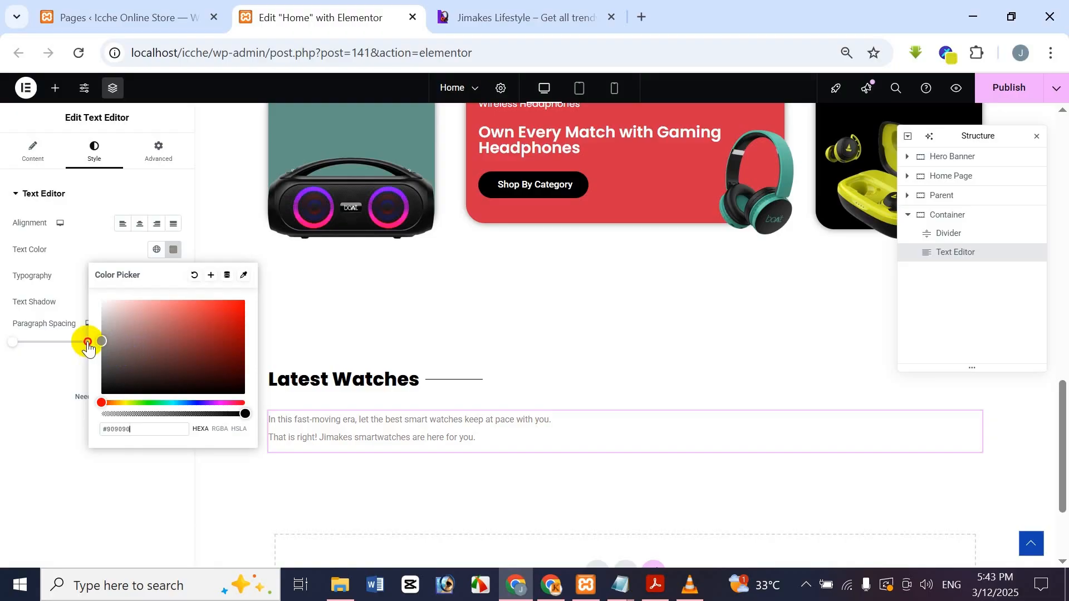
left_click_drag(87, 341, 88, 359)
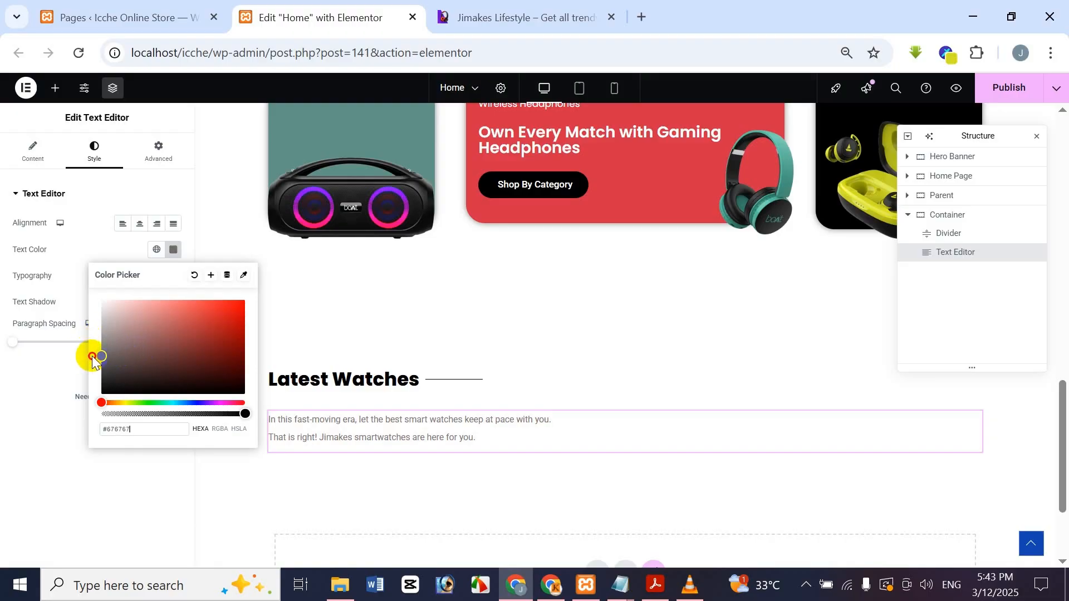
Compare the color and font of the description text with the same lines on the reference site.
left_click(462, 17)
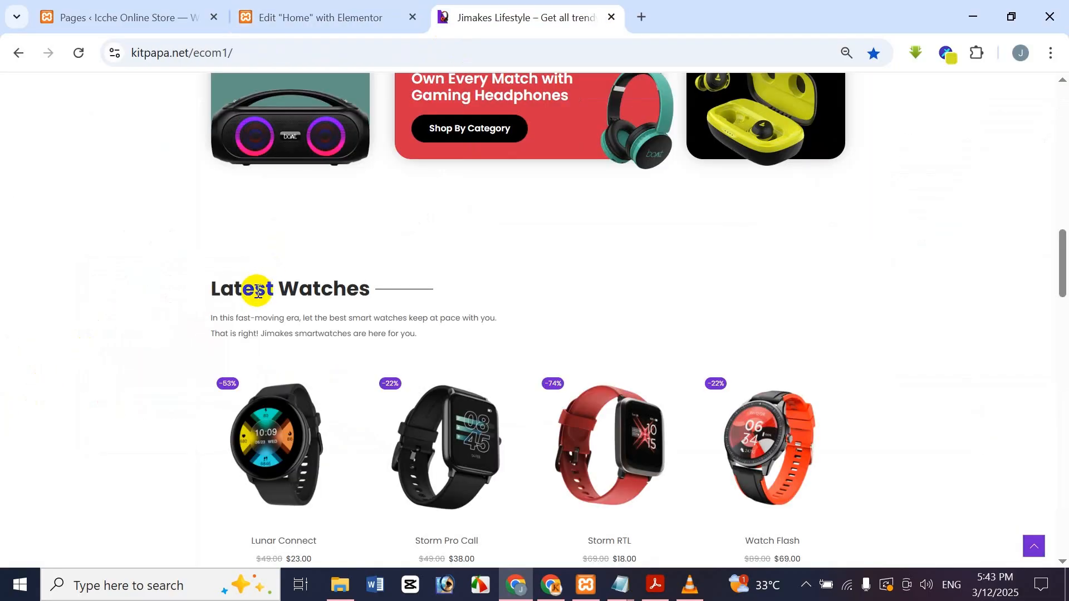
left_click(274, 8)
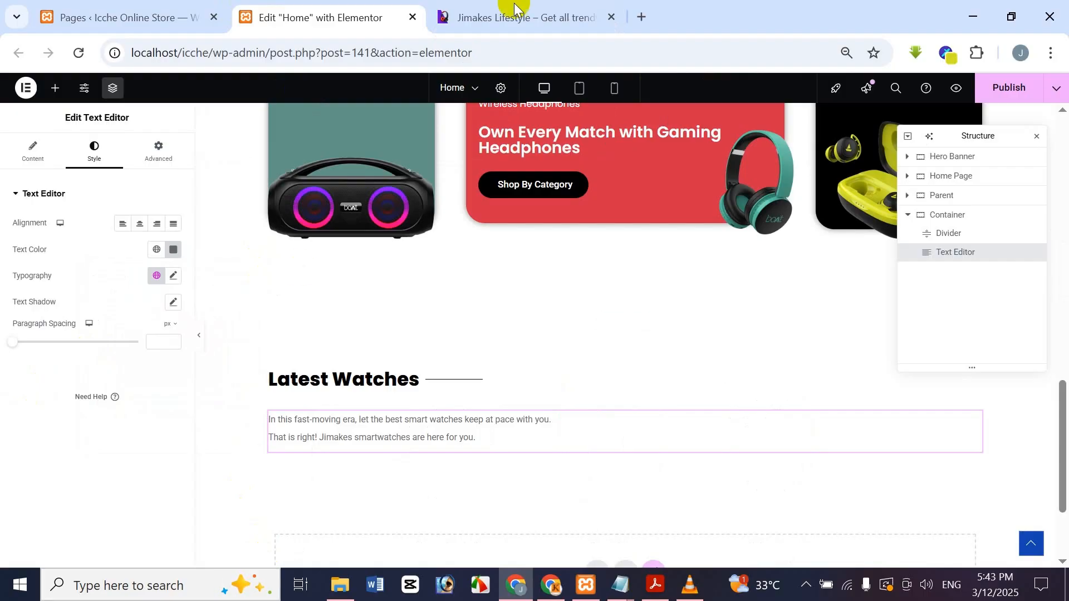
mouse_move(512, 13)
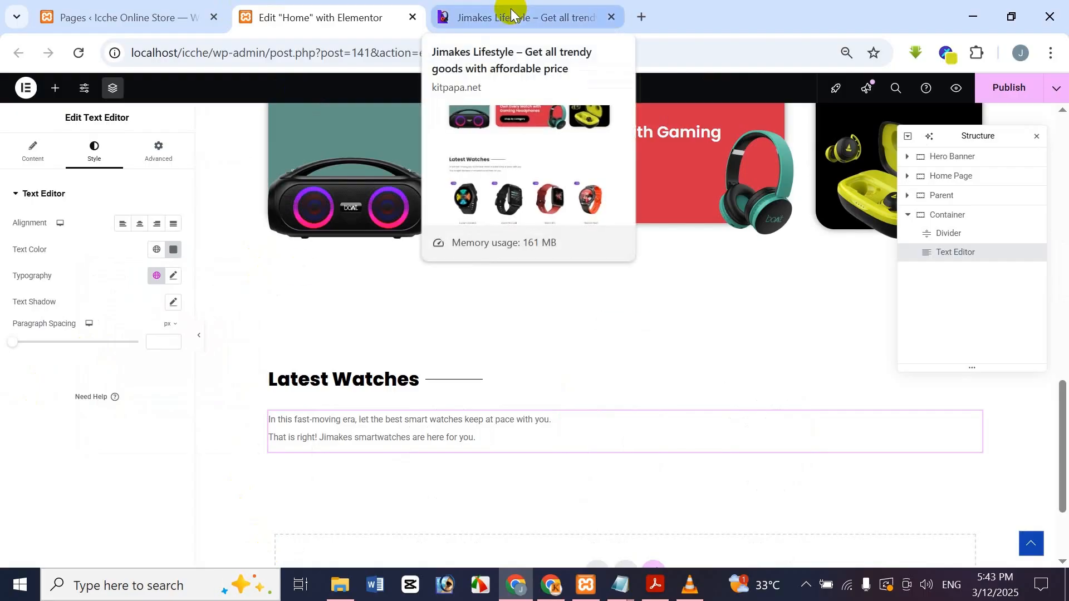
left_click(511, 13)
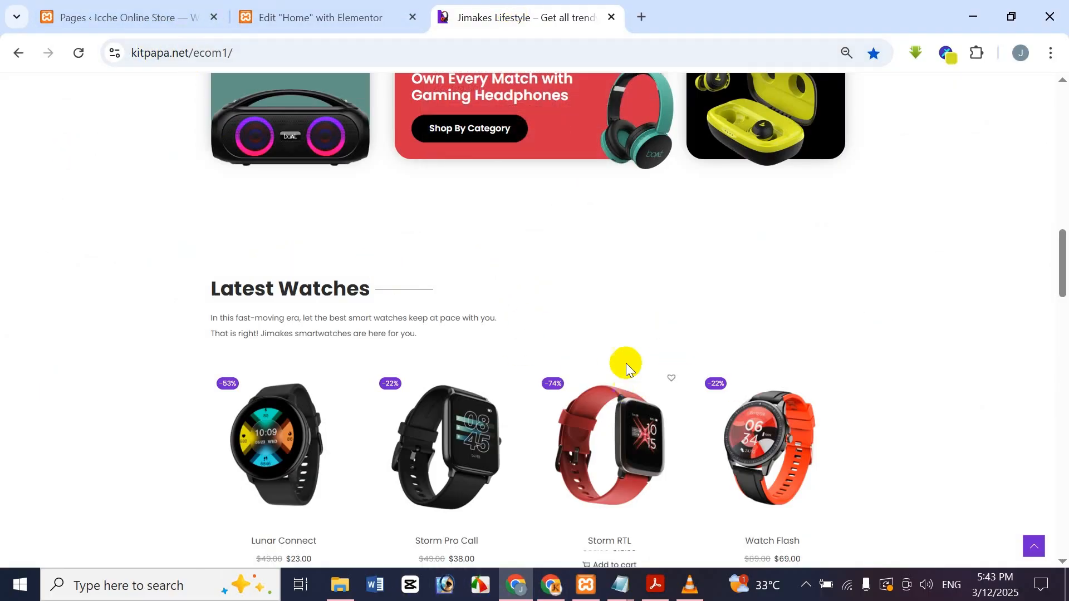
left_click(337, 10)
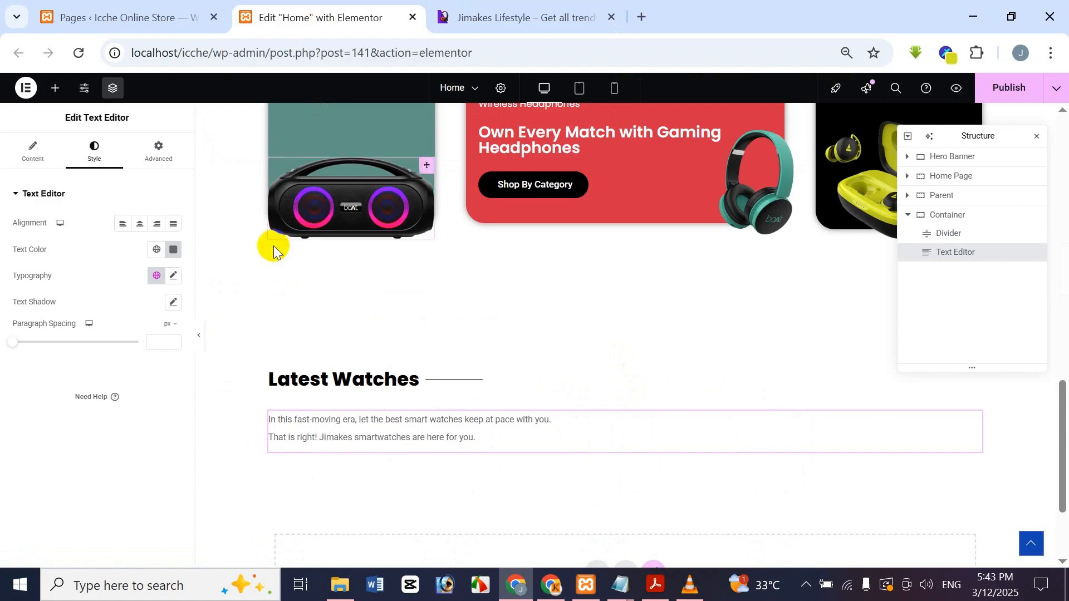
left_click(523, 17)
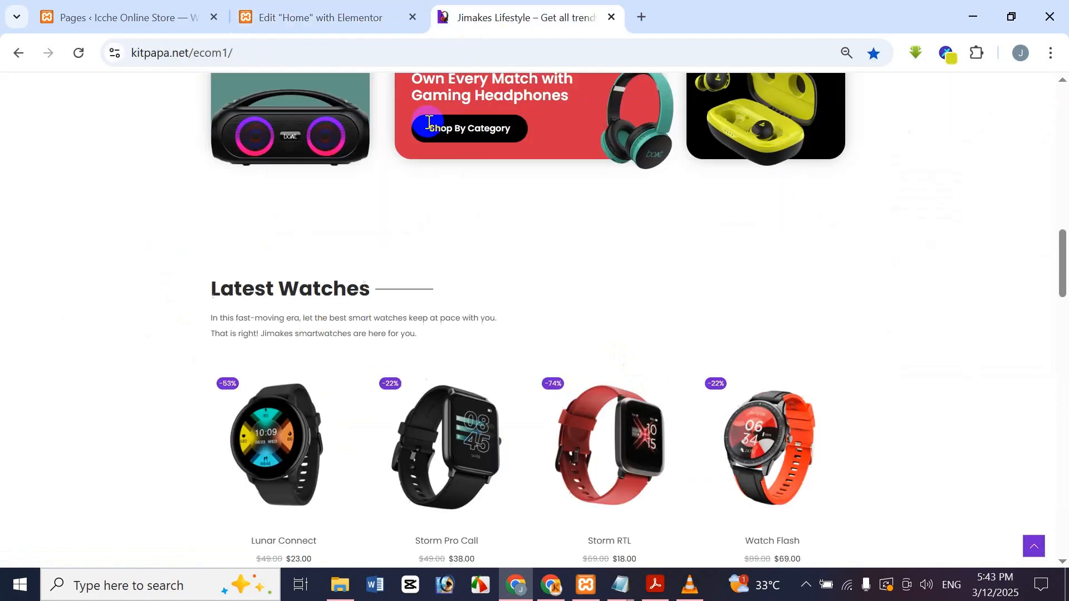
left_click(329, 17)
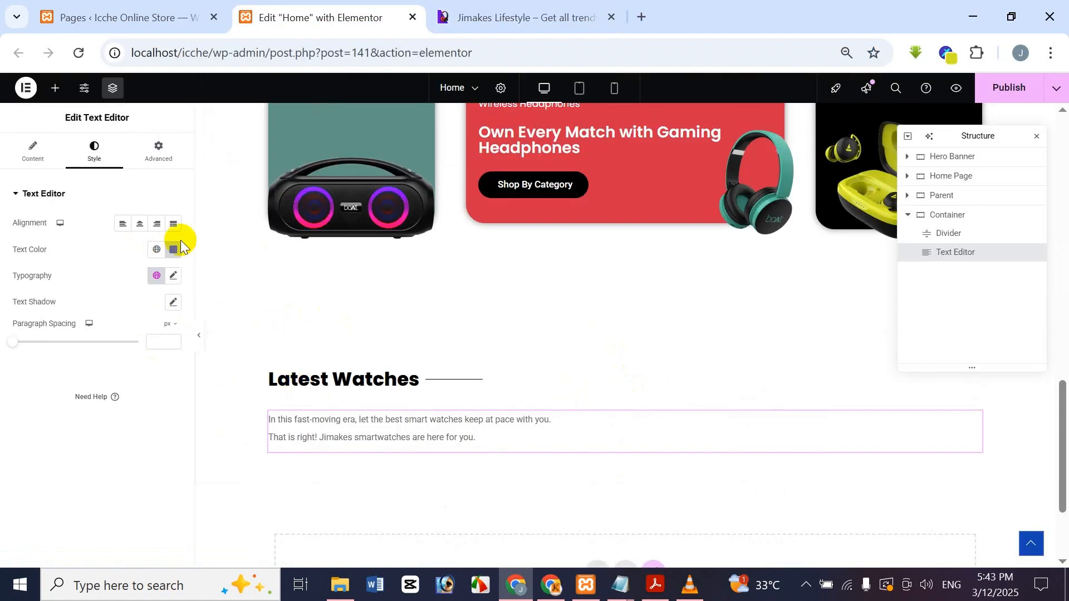
Set the description text's font family to Poppins and its size to 15 px.
left_click(175, 277)
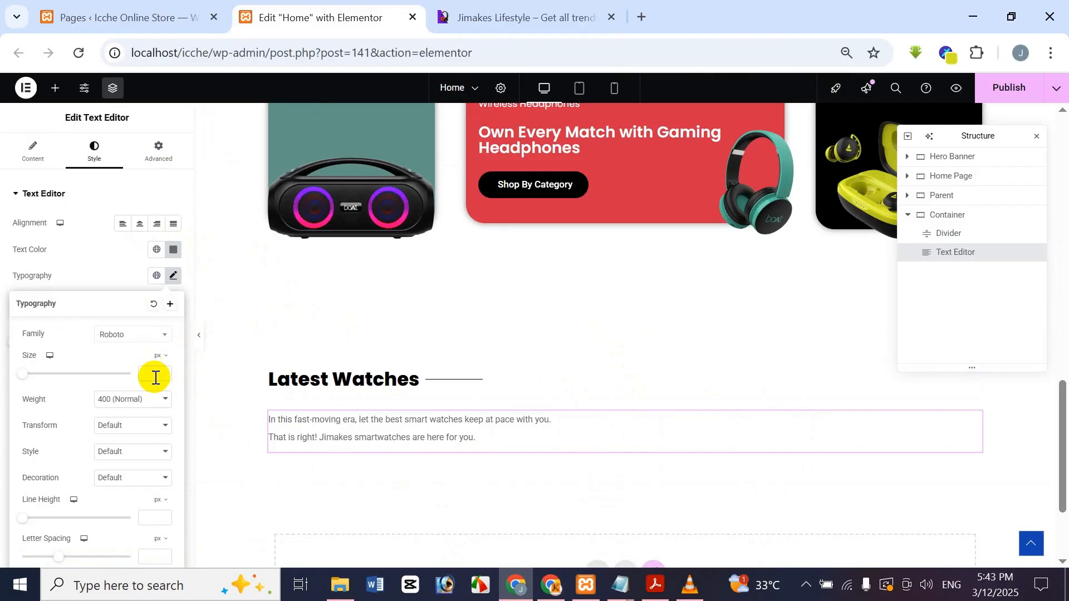
left_click(148, 336)
type("p")
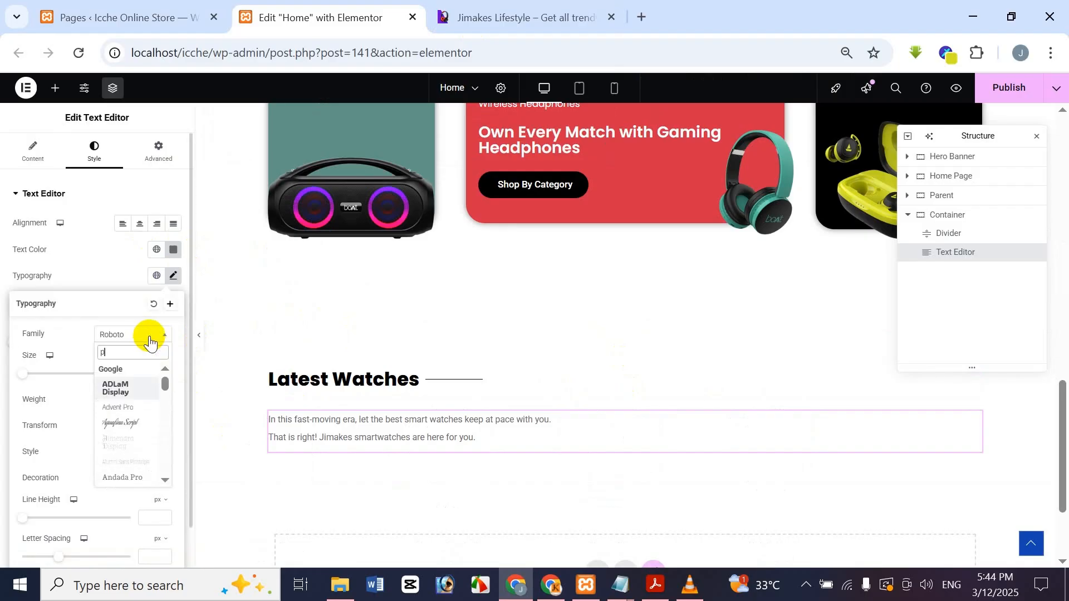
type("oppins")
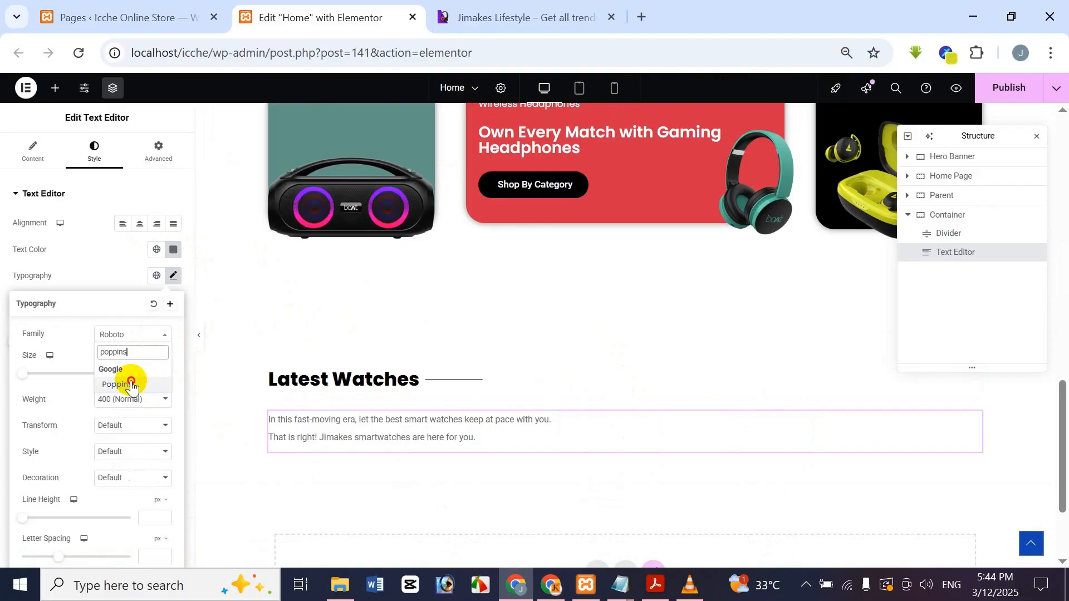
left_click(131, 384)
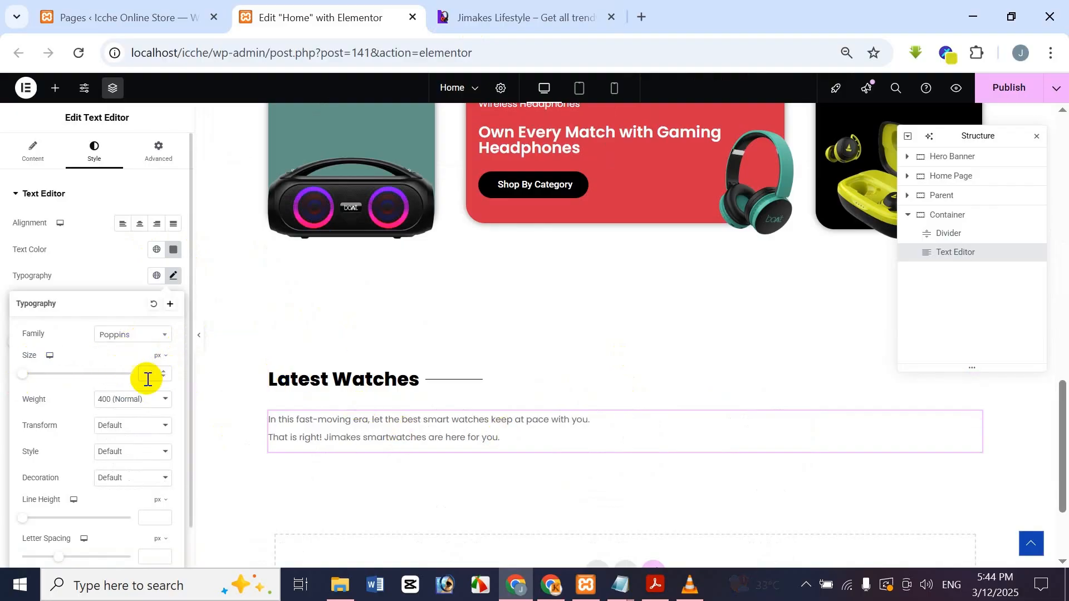
left_click(148, 379)
type("15")
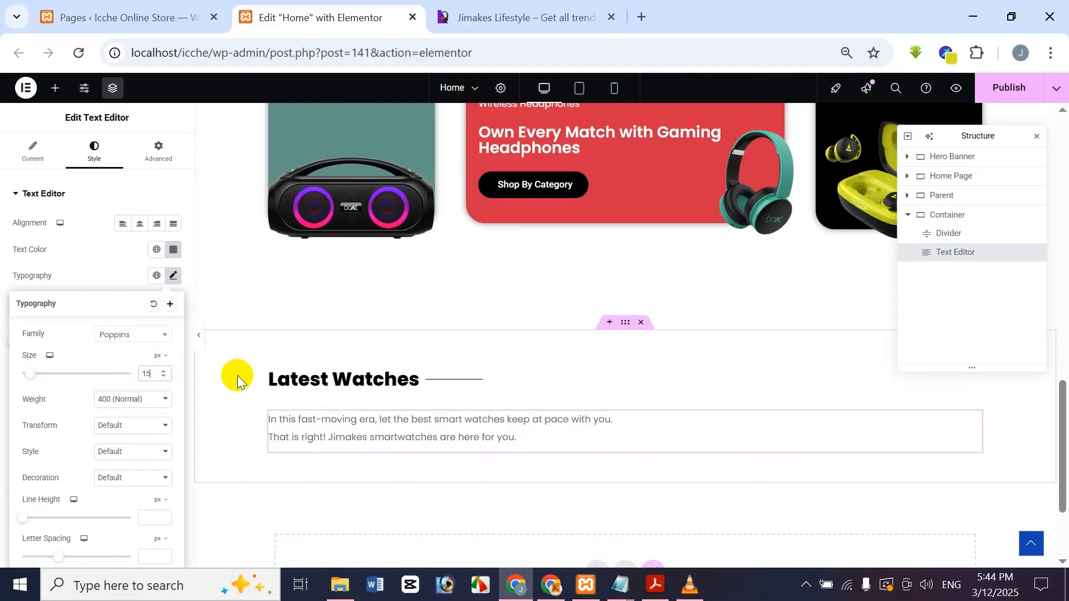
Compare the description with the reference site and reduce its text size to 14 px.
left_click(453, 11)
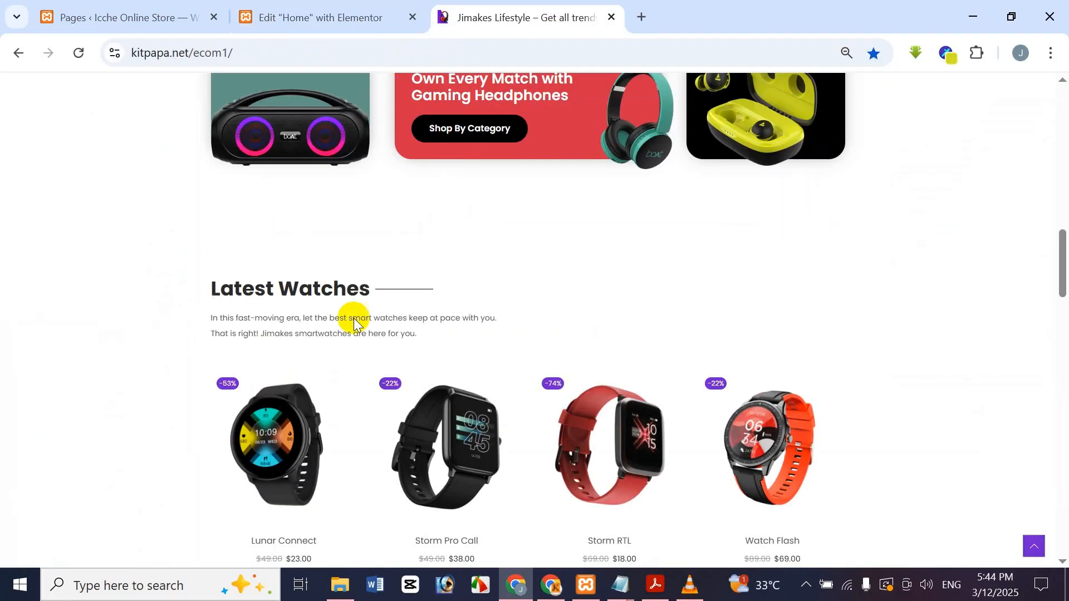
left_click(353, 7)
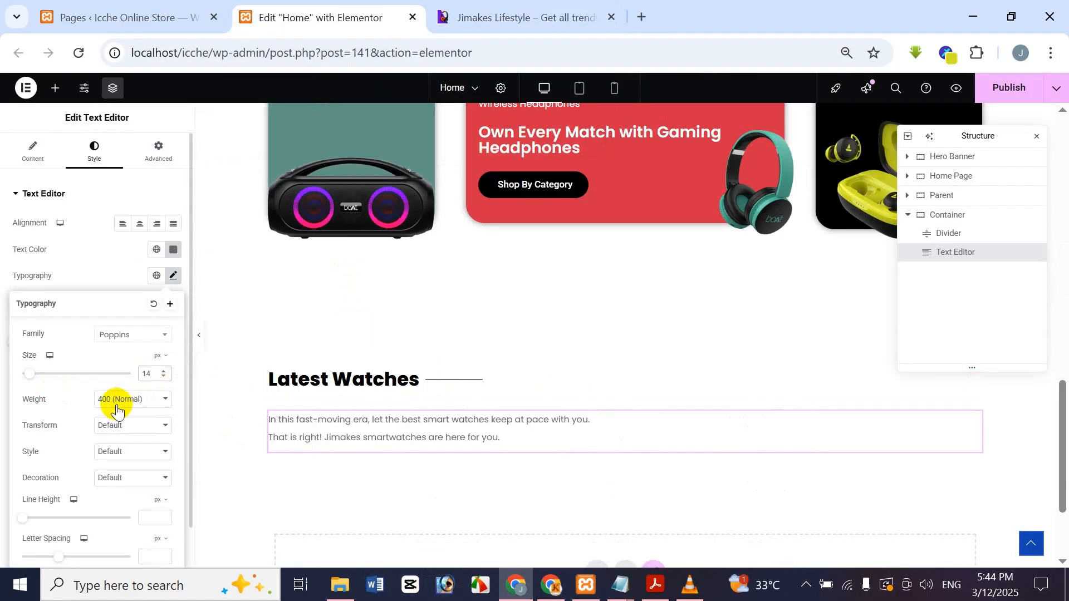
left_click(158, 120)
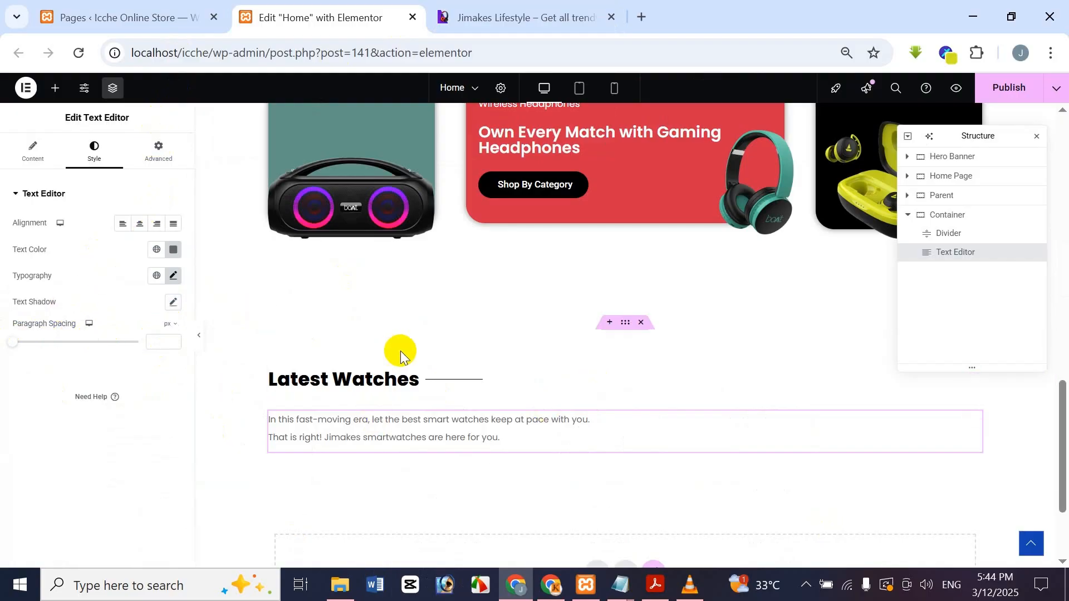
key("ctrl+Tab")
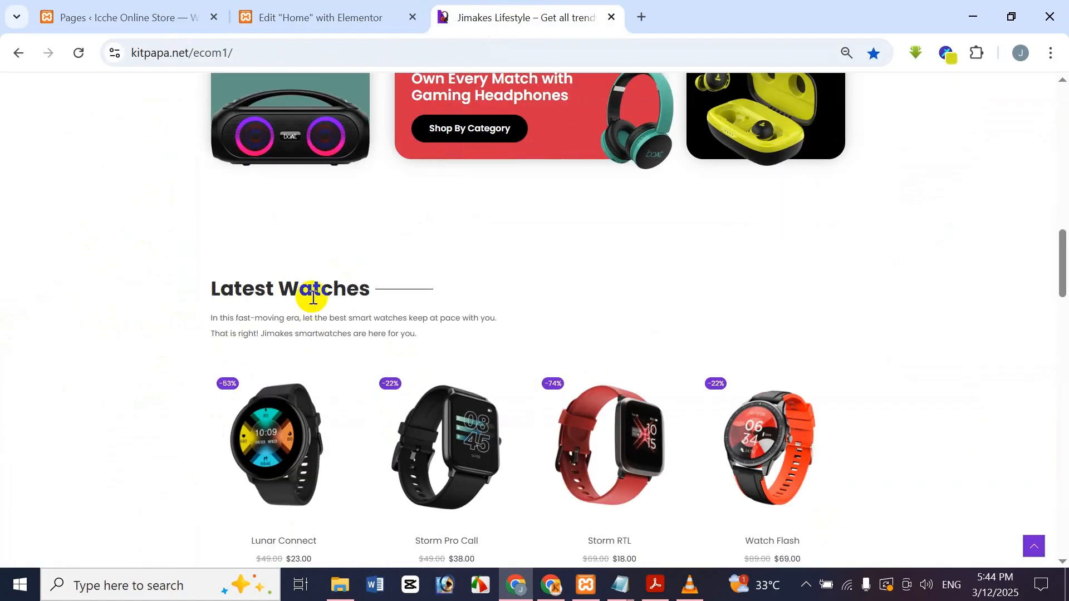
left_click(316, 6)
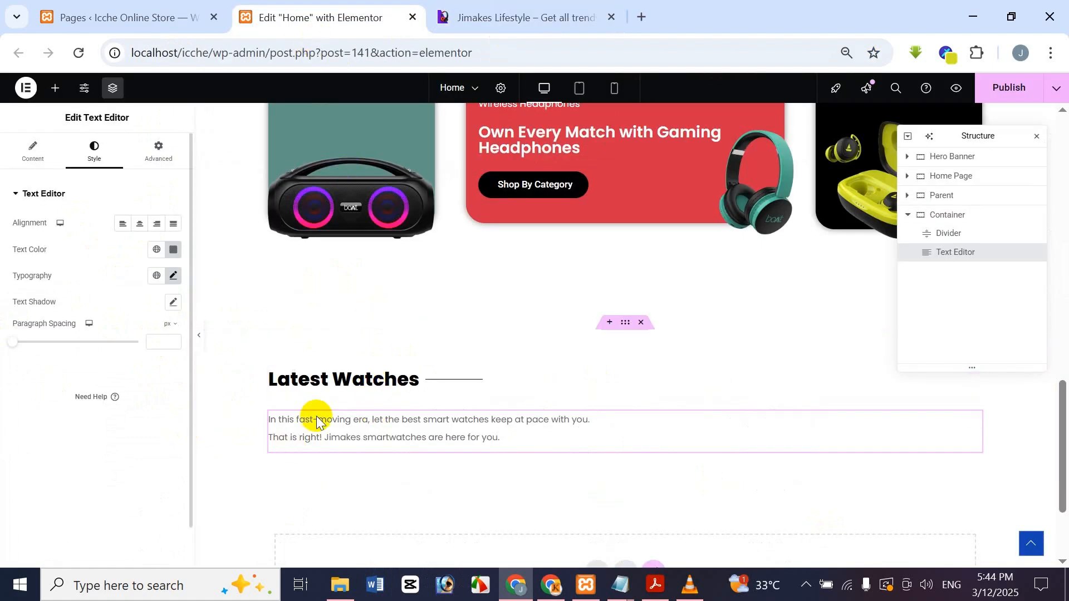
Rename the container holding the divider and description to "Product Category".
left_click(953, 219)
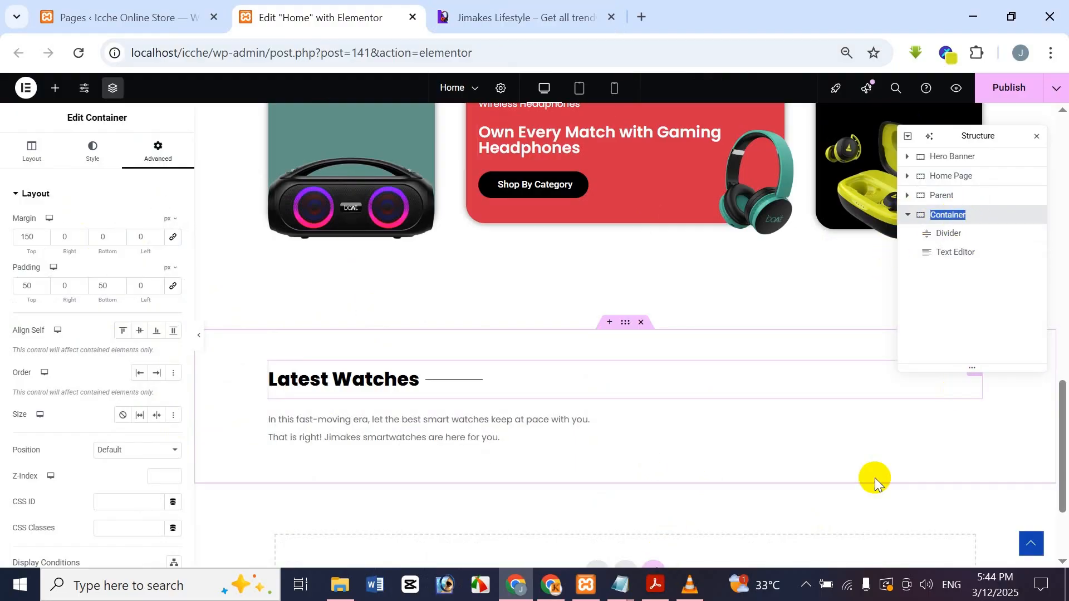
mouse_move(663, 592)
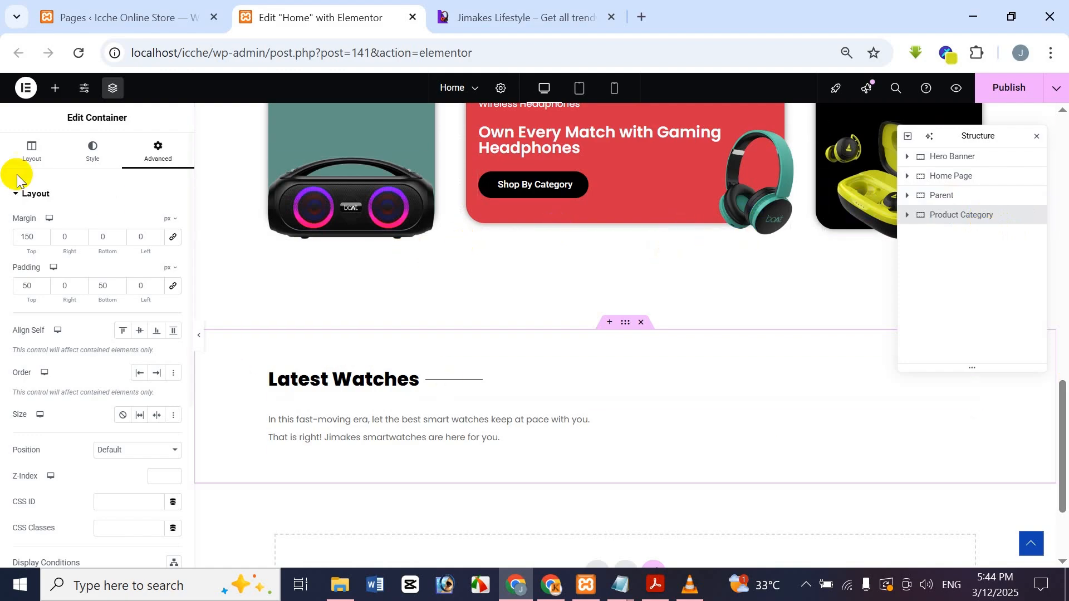
Set the Product Category container's column and row gaps to 5 px and compare the heading spacing with the reference site.
scroll(95, 265, "down", 4)
scroll(84, 346, "up", 4)
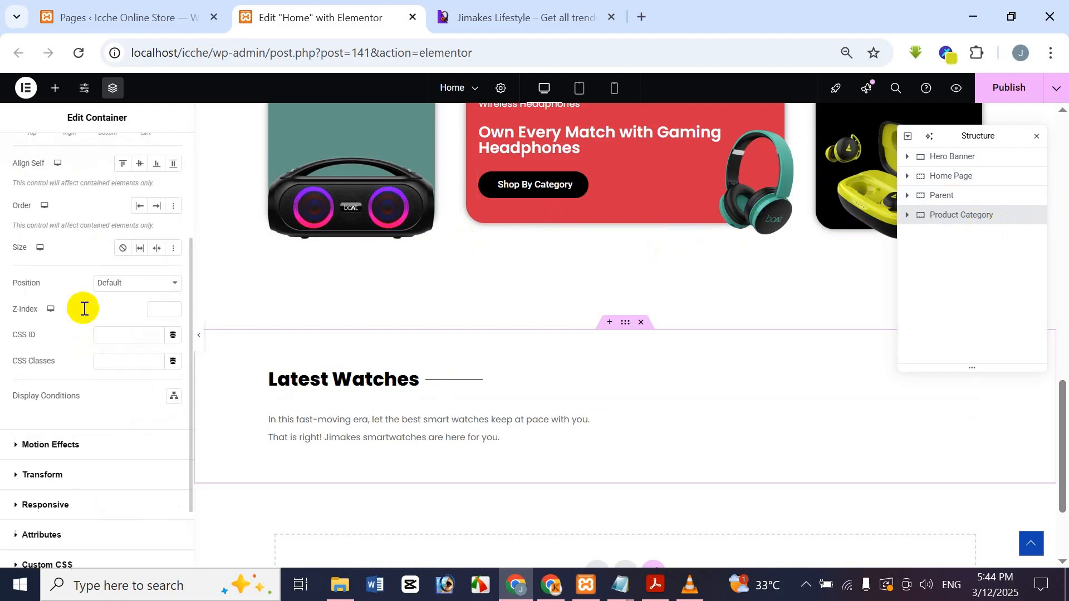
left_click(31, 151)
scroll(56, 357, "down", 3)
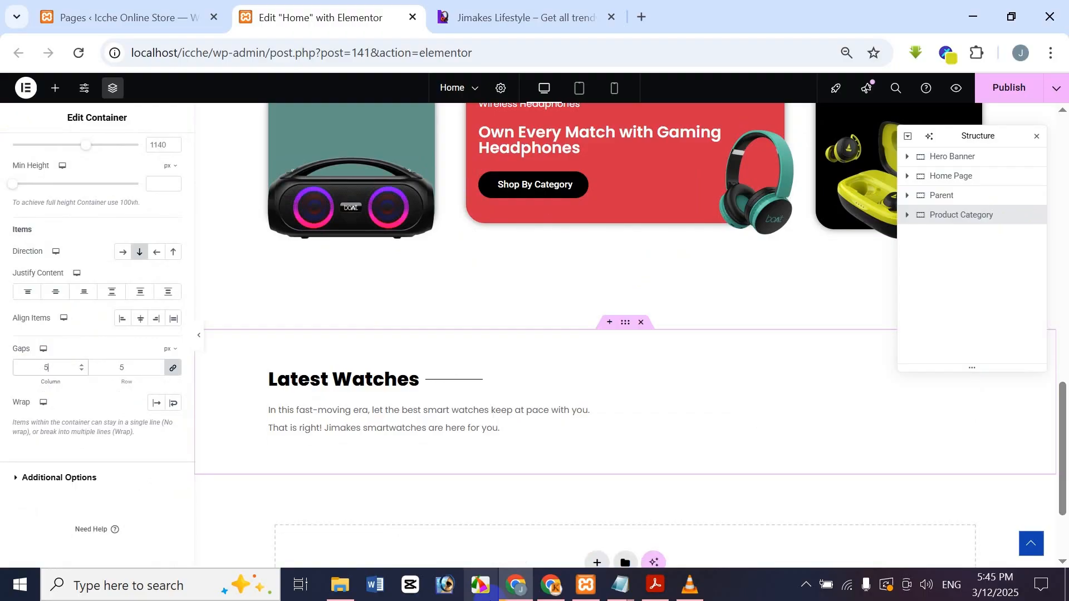
left_click(465, 17)
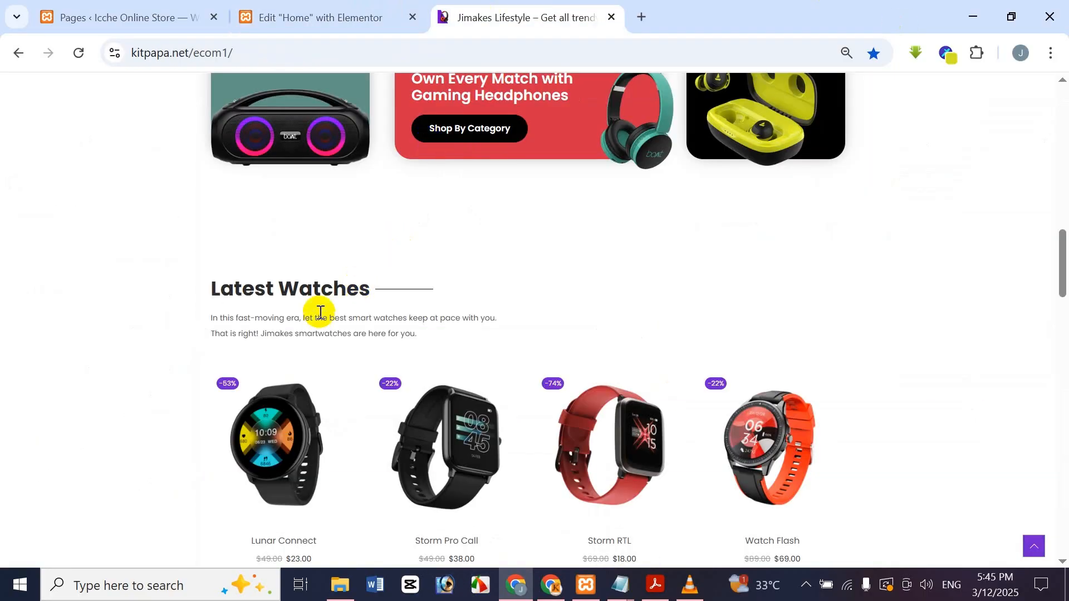
left_click(311, 5)
left_click(520, 7)
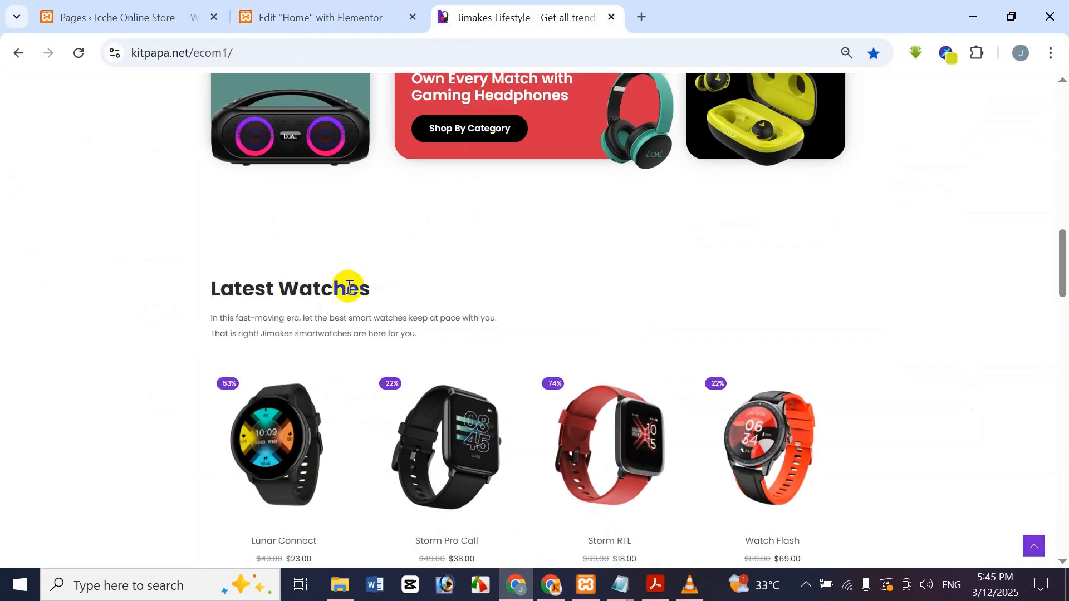
left_click(343, 21)
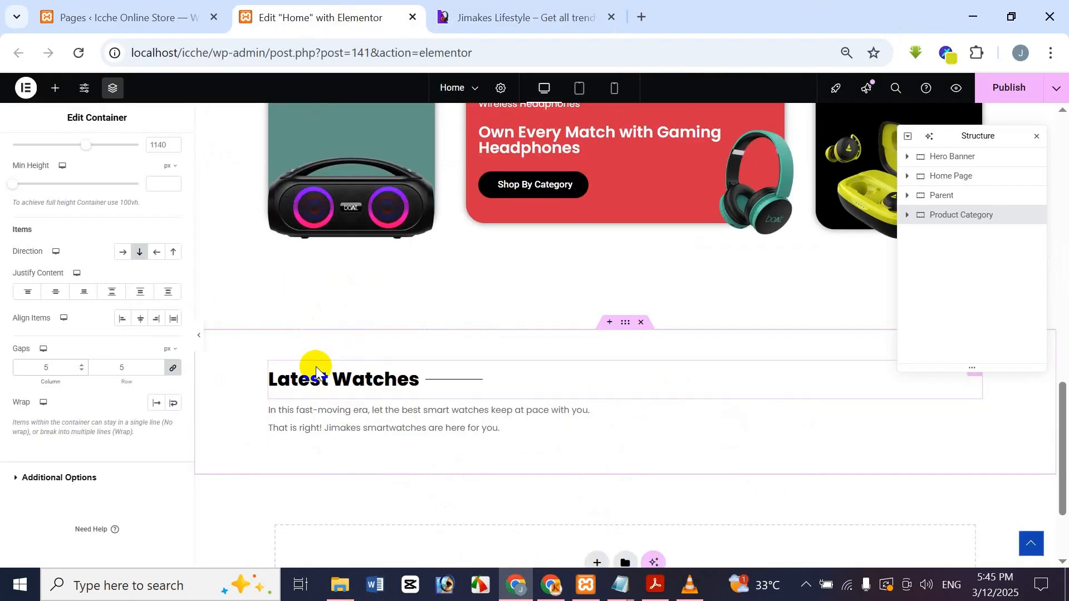
Examine the product grid below the Latest Watches description on the Jimakes reference site, and return to the Elementor page.
left_click(520, 17)
left_click(289, 7)
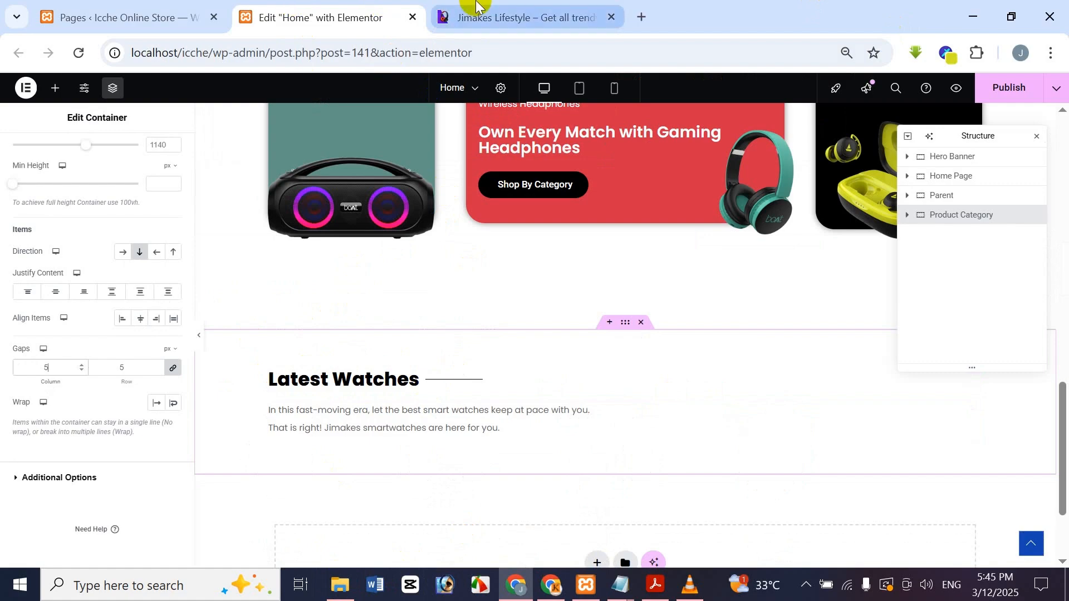
left_click(518, 17)
scroll(501, 388, "down", 2)
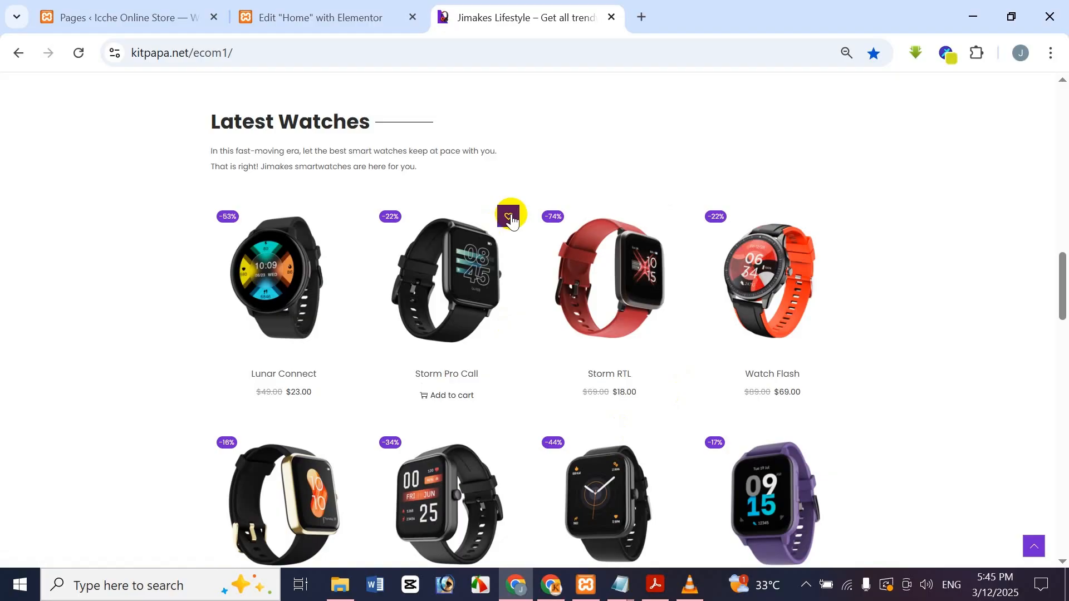
left_click(390, 9)
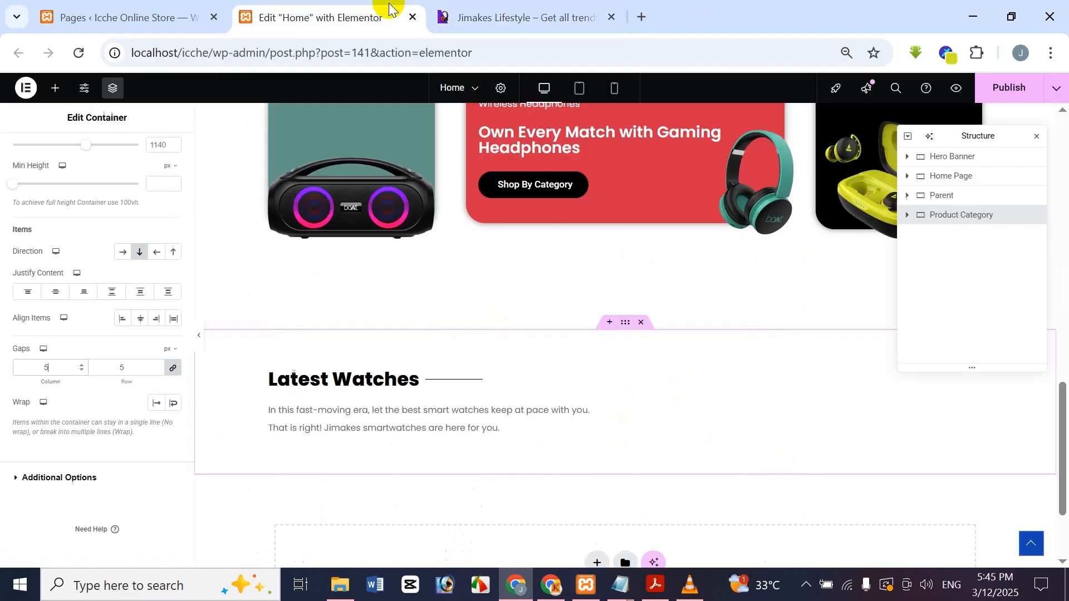
scroll(612, 379, "down", 3)
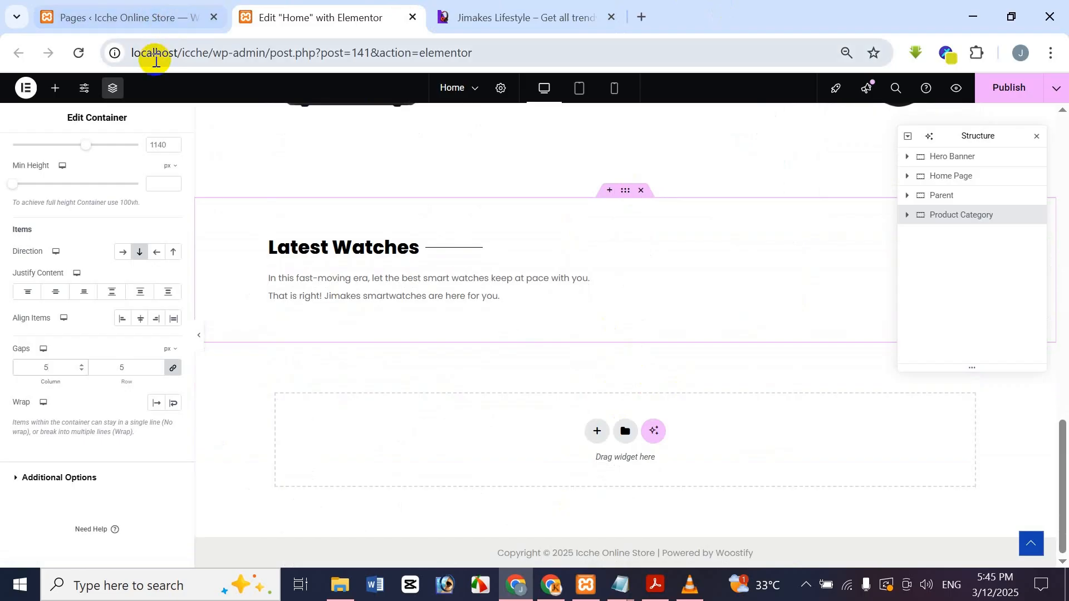
Open the store's full product list in the WordPress admin and review the products and their categories.
left_click(58, 14)
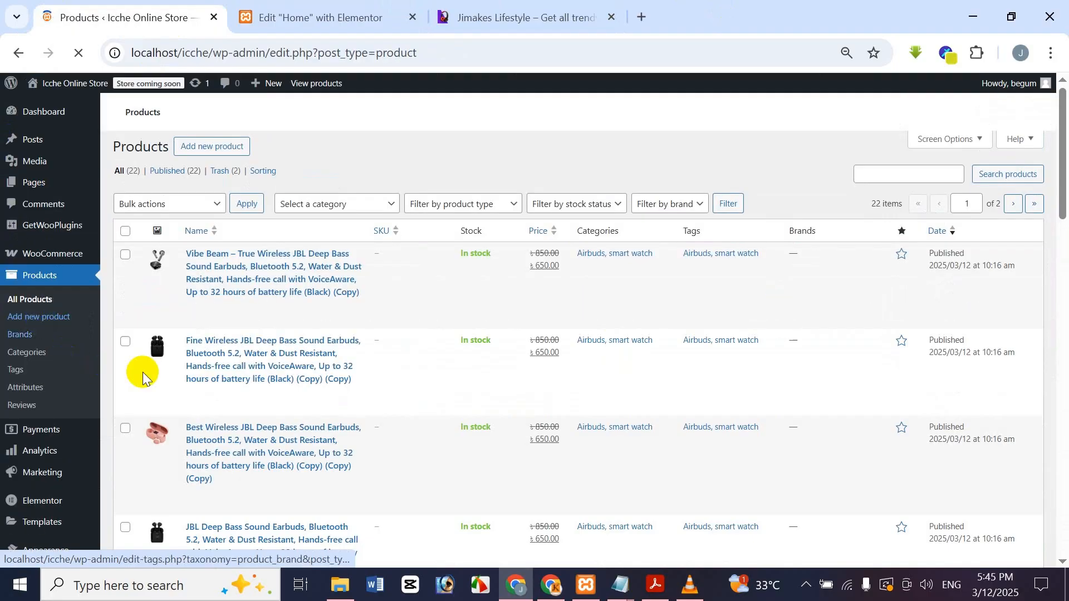
scroll(255, 406, "down", 15)
scroll(255, 413, "down", 10)
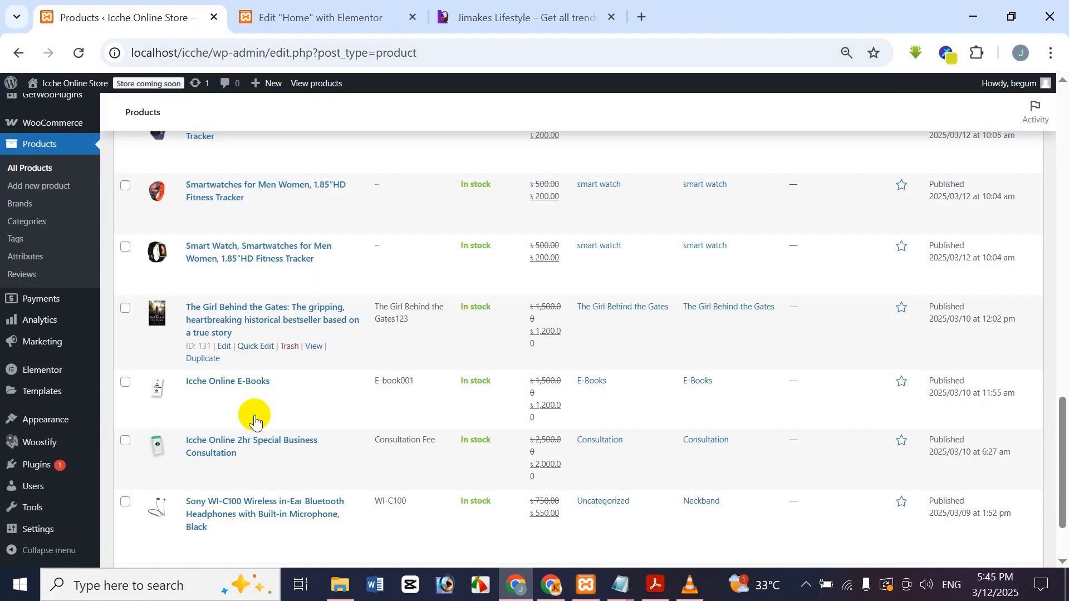
scroll(268, 418, "up", 20)
scroll(249, 202, "up", 5)
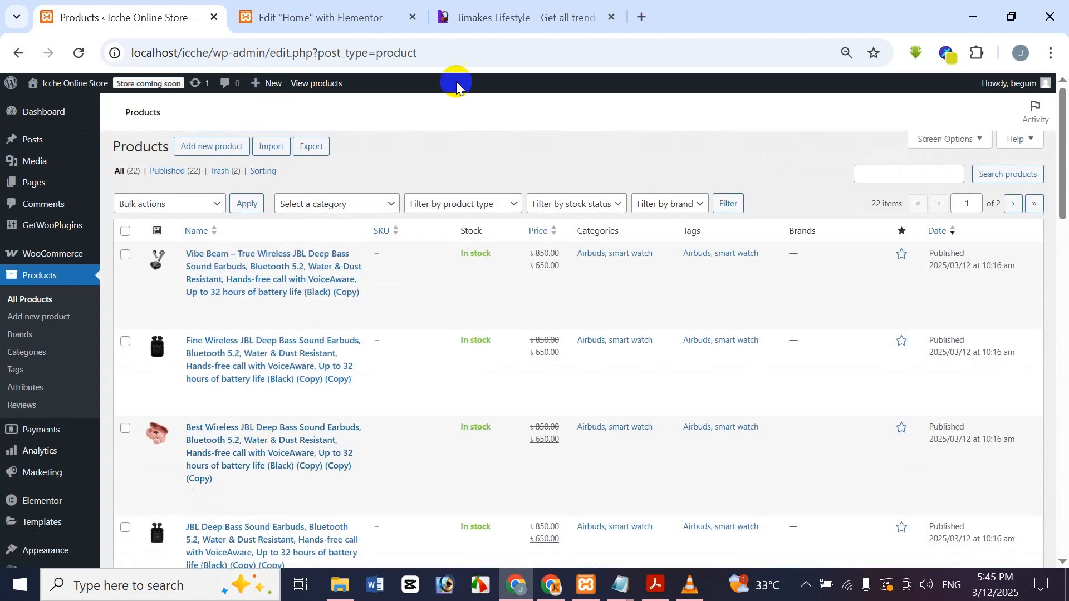
Back in the Elementor page, search the widgets for "short" and add a Shortcode widget below the description in the Product Category container.
left_click(384, 19)
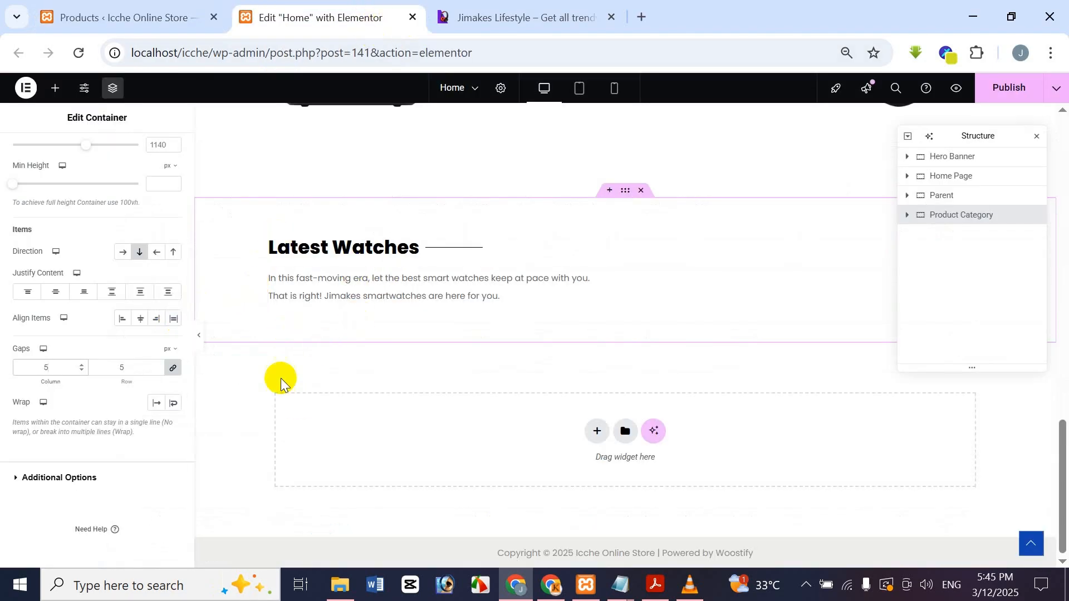
left_click(57, 88)
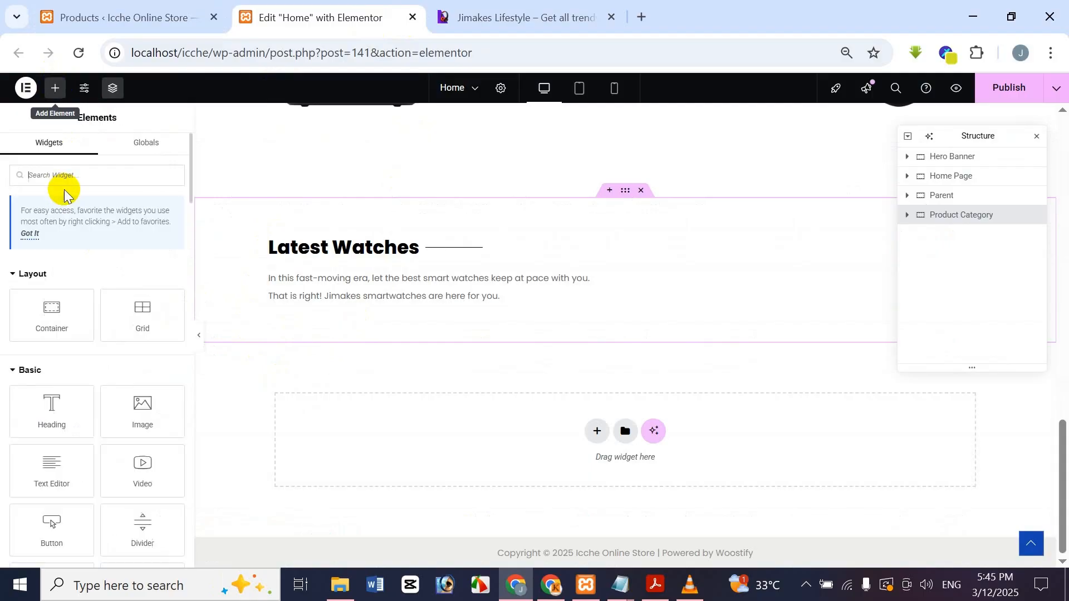
scroll(135, 526, "down", 2)
scroll(135, 525, "down", 2)
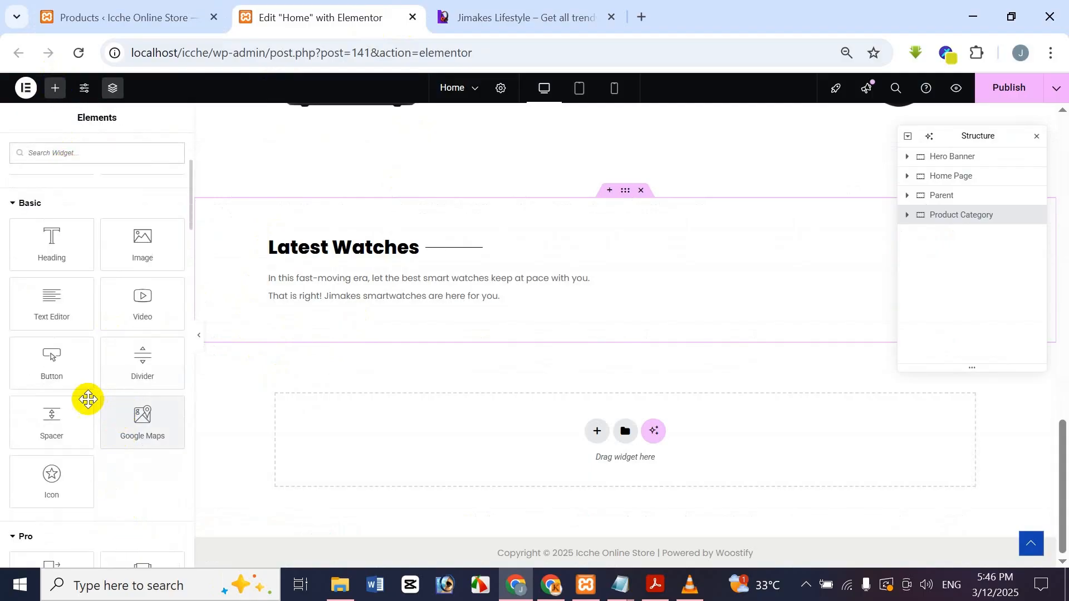
scroll(106, 487, "down", 3)
scroll(111, 493, "down", 4)
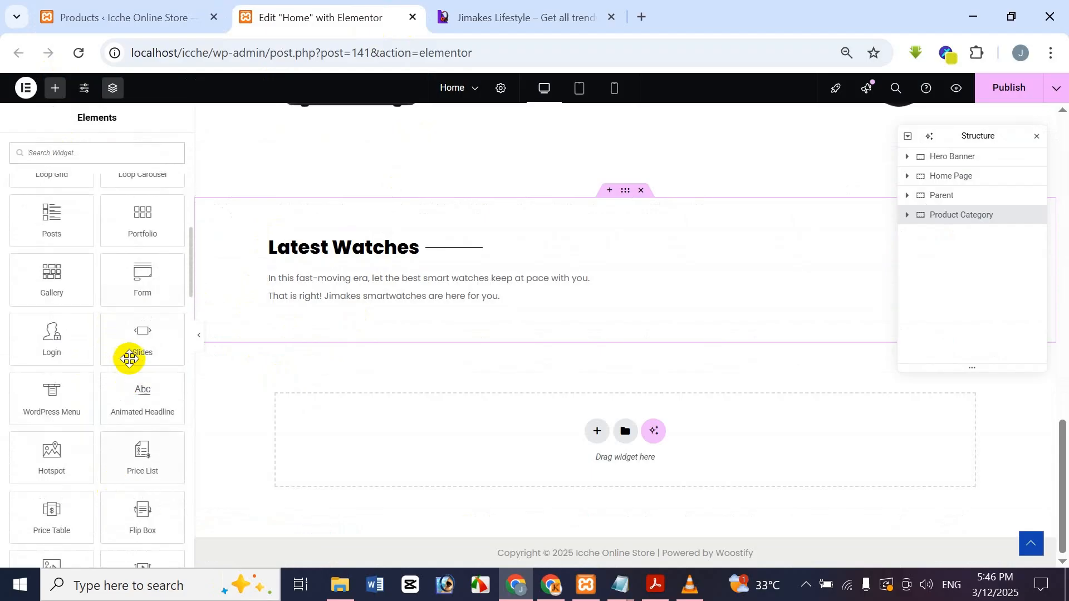
scroll(78, 412, "down", 7)
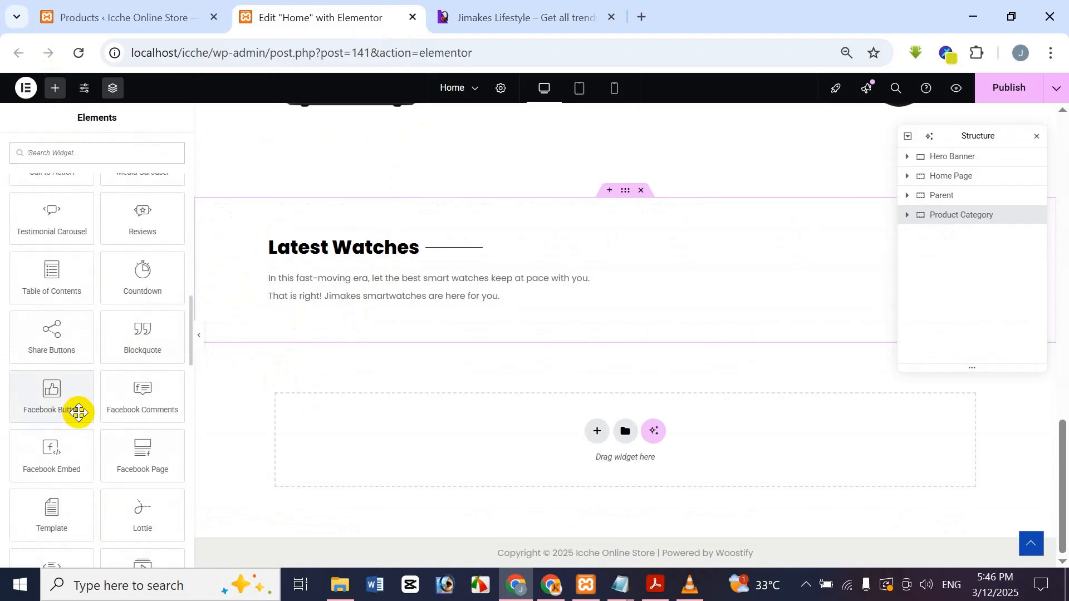
scroll(78, 412, "down", 4)
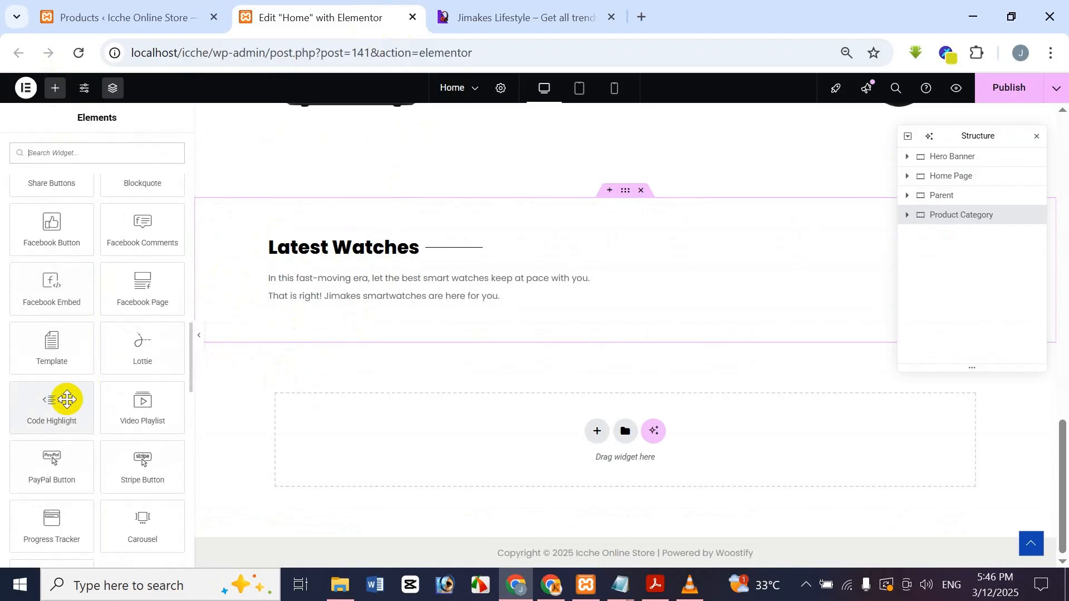
scroll(56, 515, "down", 3)
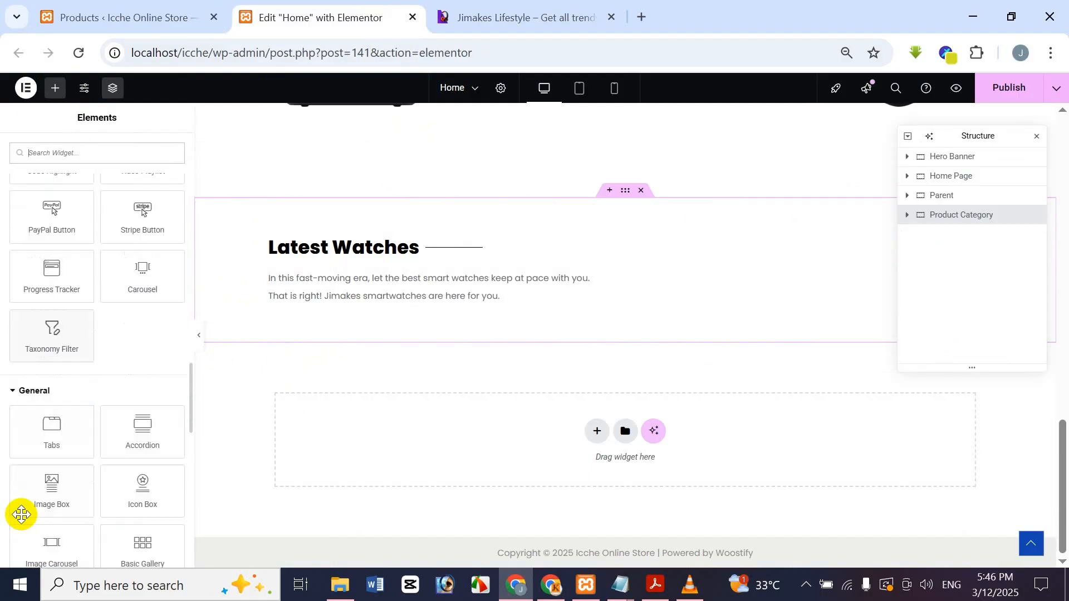
scroll(34, 477, "down", 3)
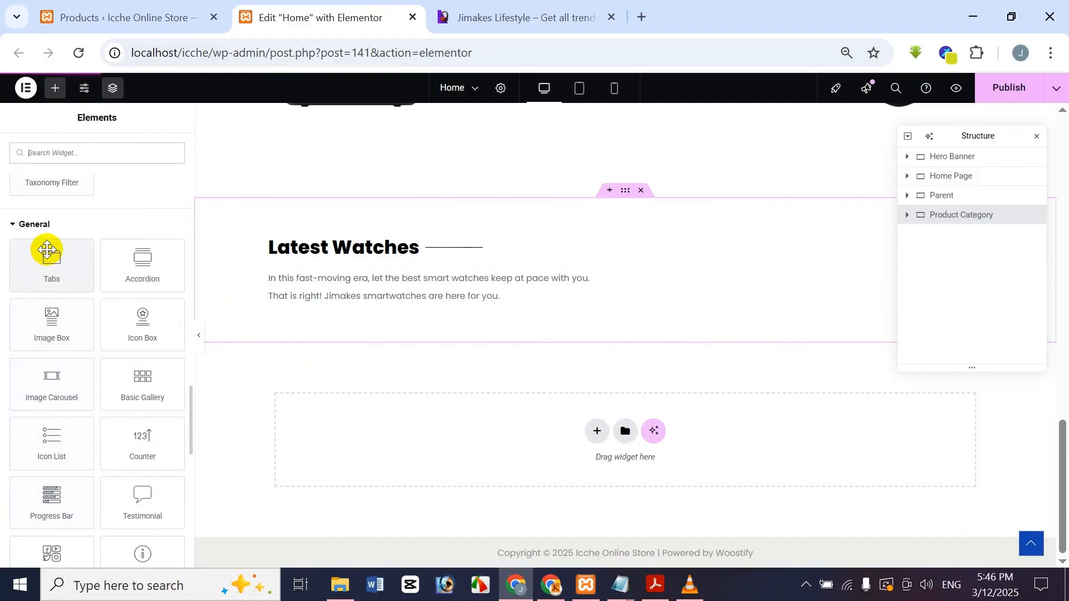
scroll(178, 458, "down", 6)
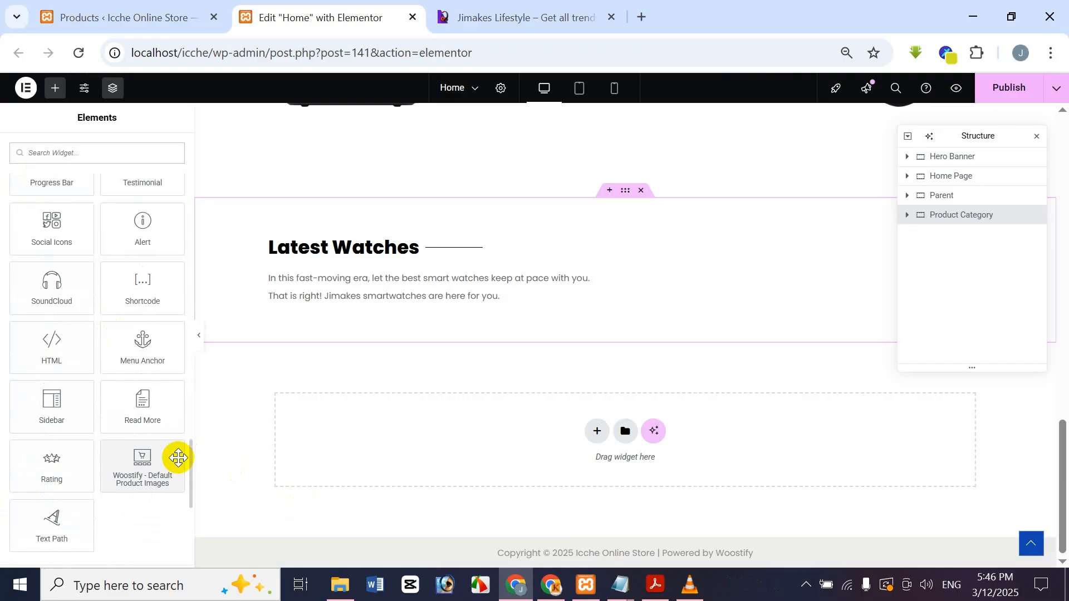
type("short")
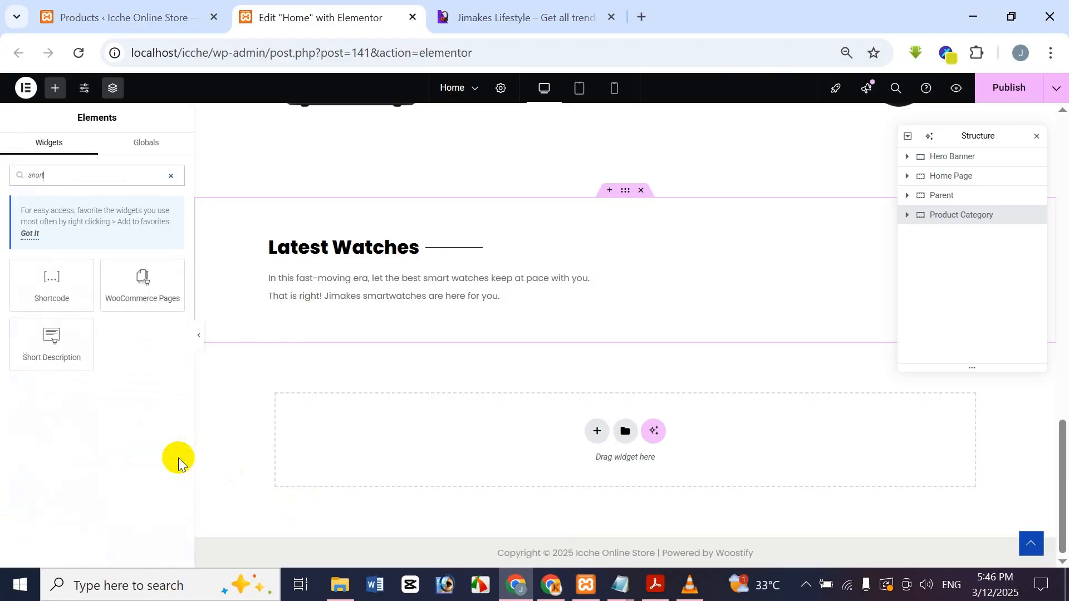
left_click_drag(72, 281, 510, 314)
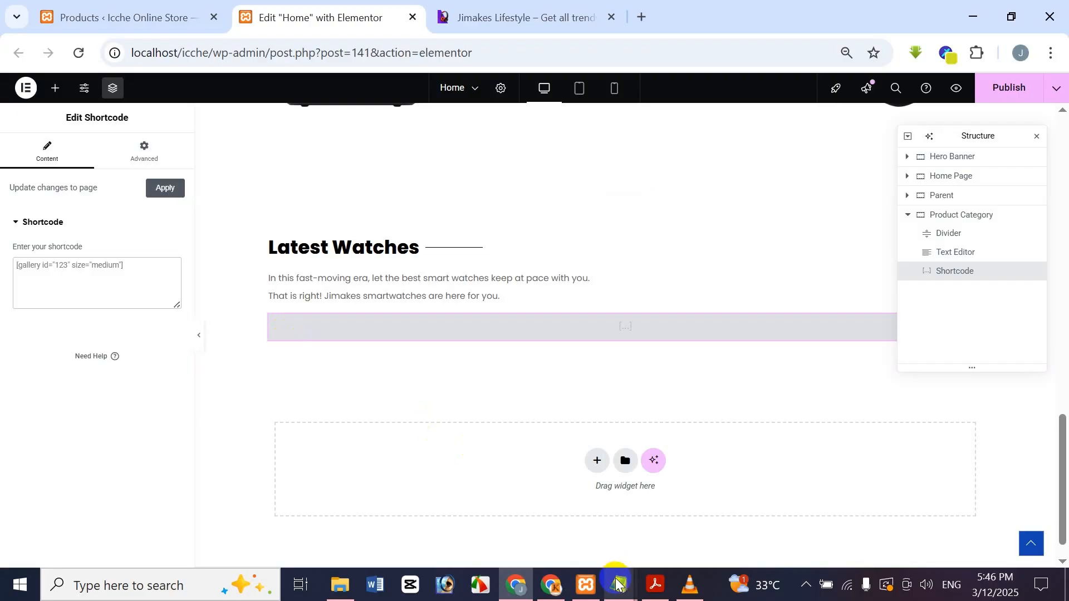
Switch to the Product Shortcode file in Notepad and copy the category shortcode [products limit="8" columns="4" category="Airbuds"].
mouse_move(617, 576)
left_click(796, 496)
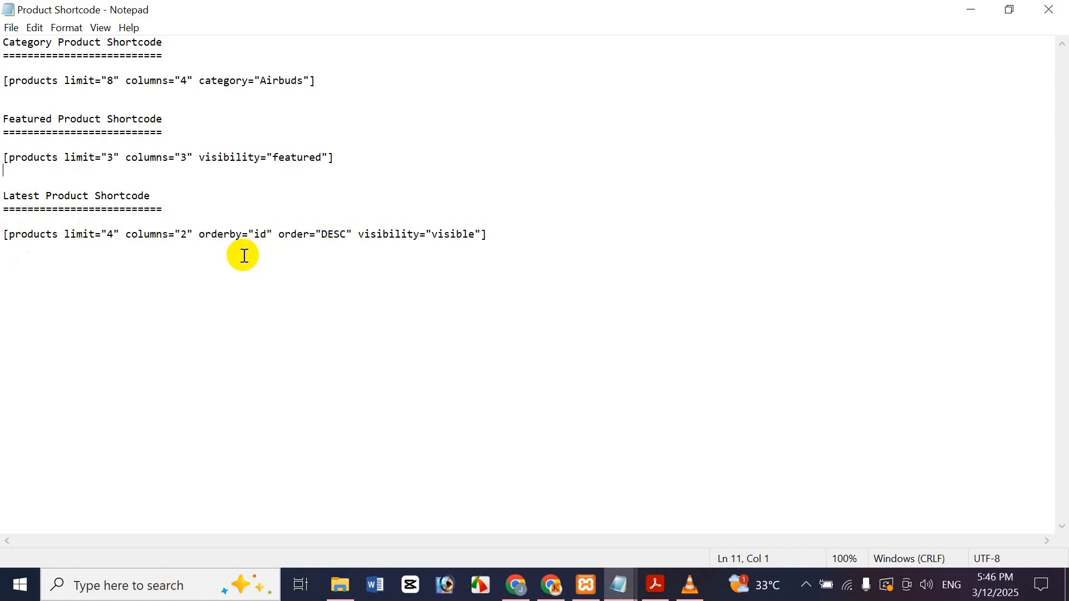
left_click_drag(3, 83, 325, 95)
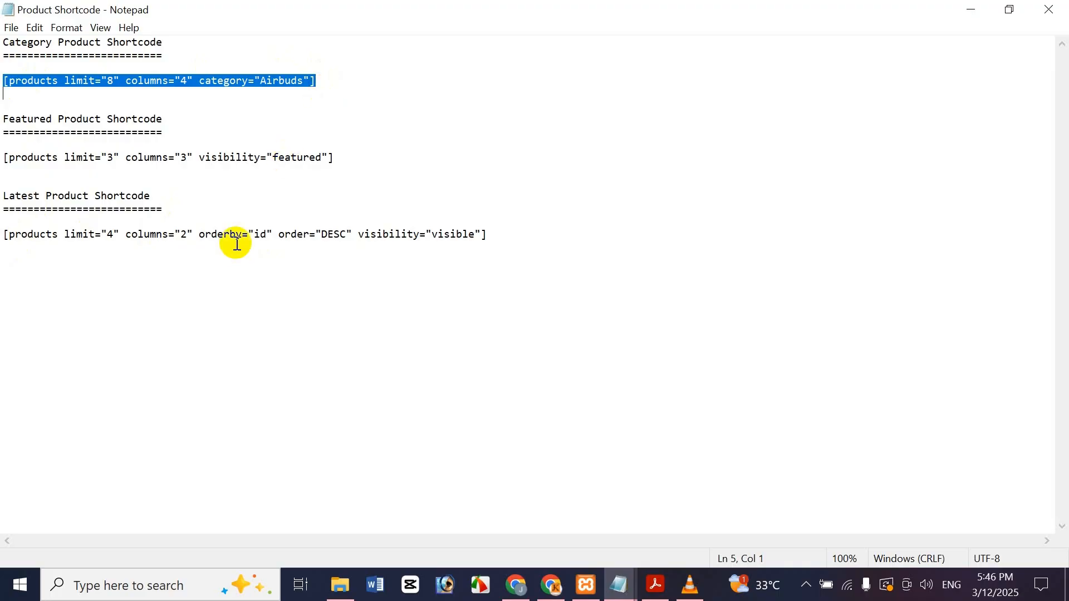
key("shift+Up")
key("shift+End")
key("ctrl+c")
left_click(973, 6)
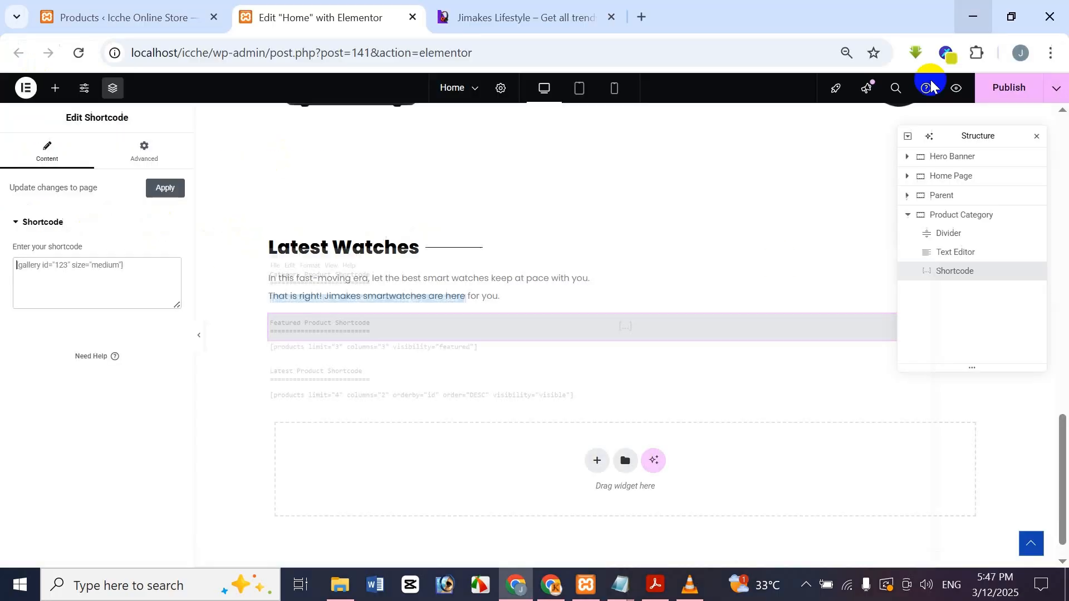
Paste the copied category shortcode into the Shortcode widget and review the product grid on the page.
left_click(113, 277)
key("ctrl+v")
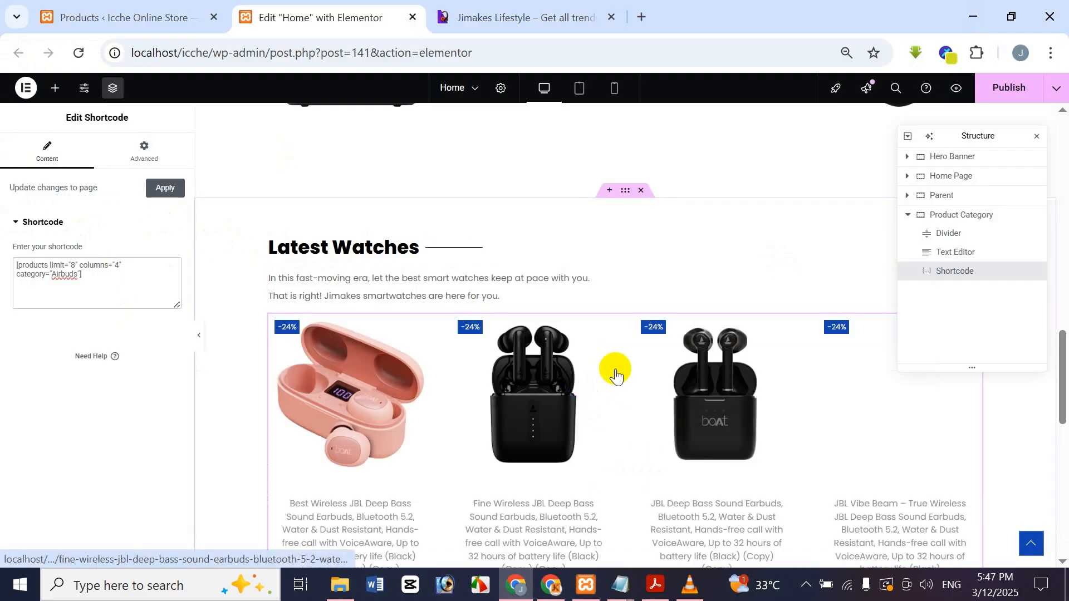
scroll(761, 221, "down", 7)
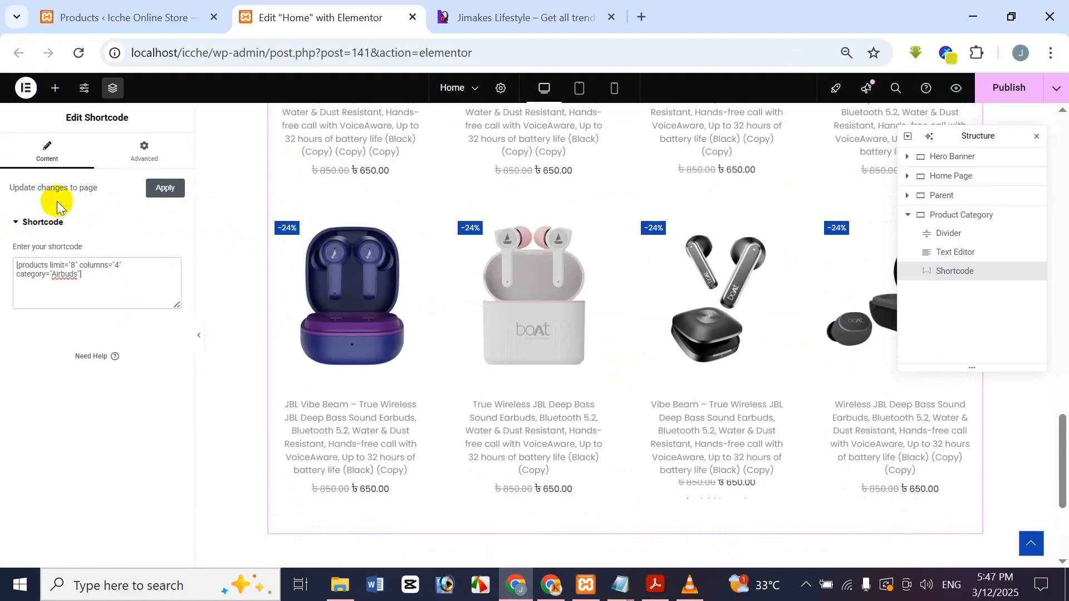
scroll(777, 312, "up", 4)
scroll(754, 330, "down", 8)
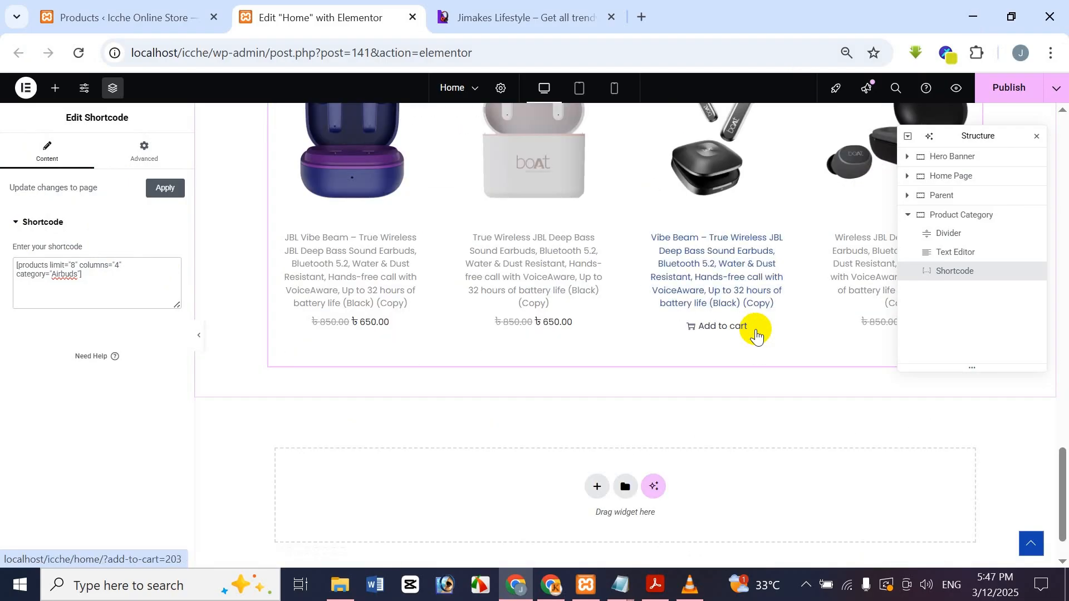
scroll(754, 330, "up", 10)
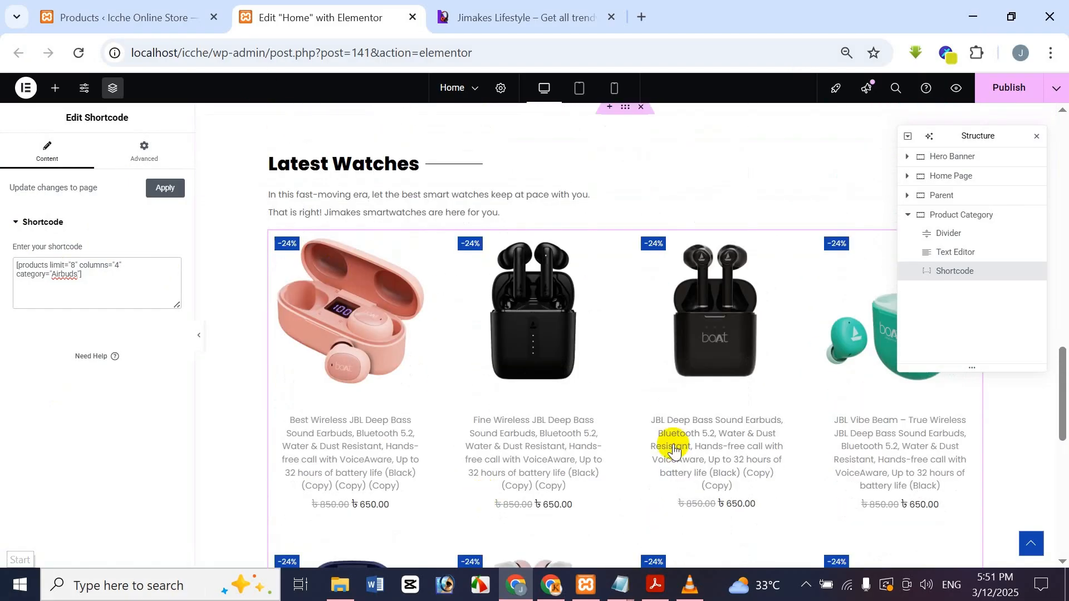
scroll(670, 432, "down", 6)
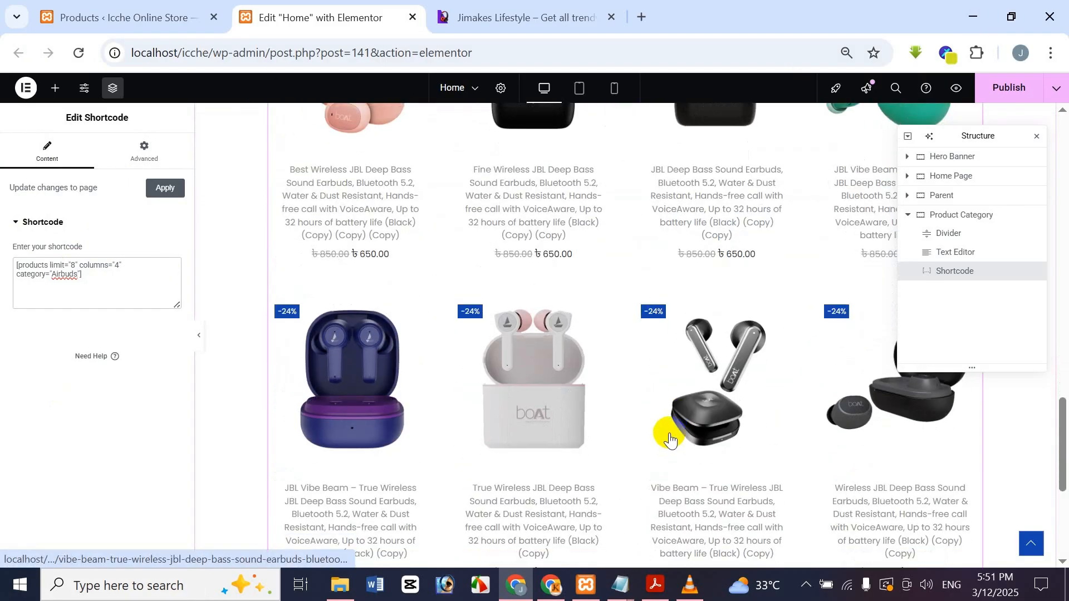
scroll(670, 440, "up", 6)
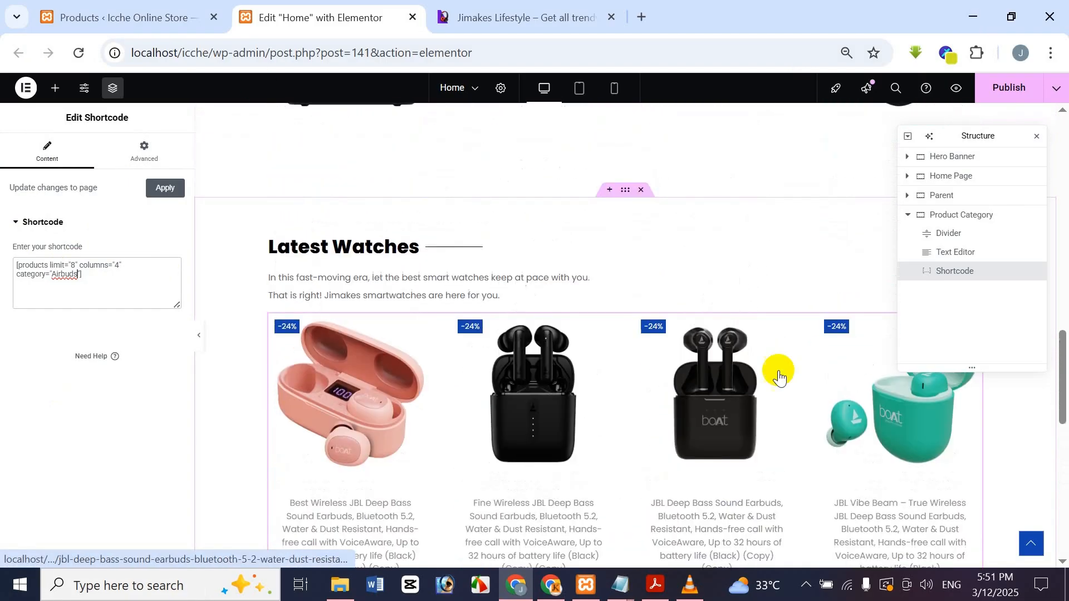
Change the category in the products shortcode to "smart watch", correcting the spelling of the word.
left_click(85, 292)
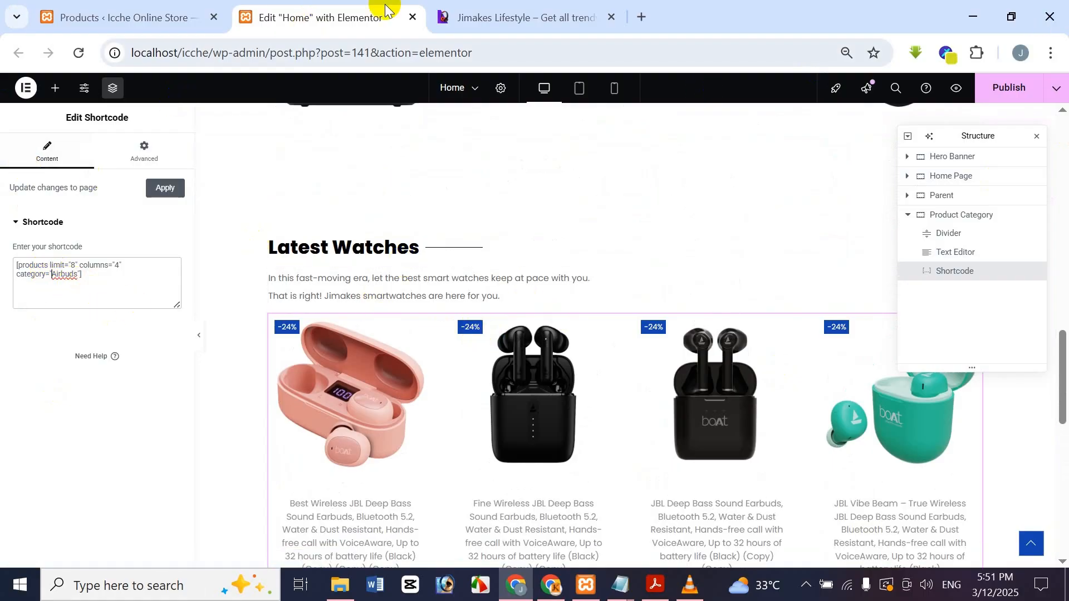
scroll(487, 322, "down", 1)
scroll(487, 322, "down", 4)
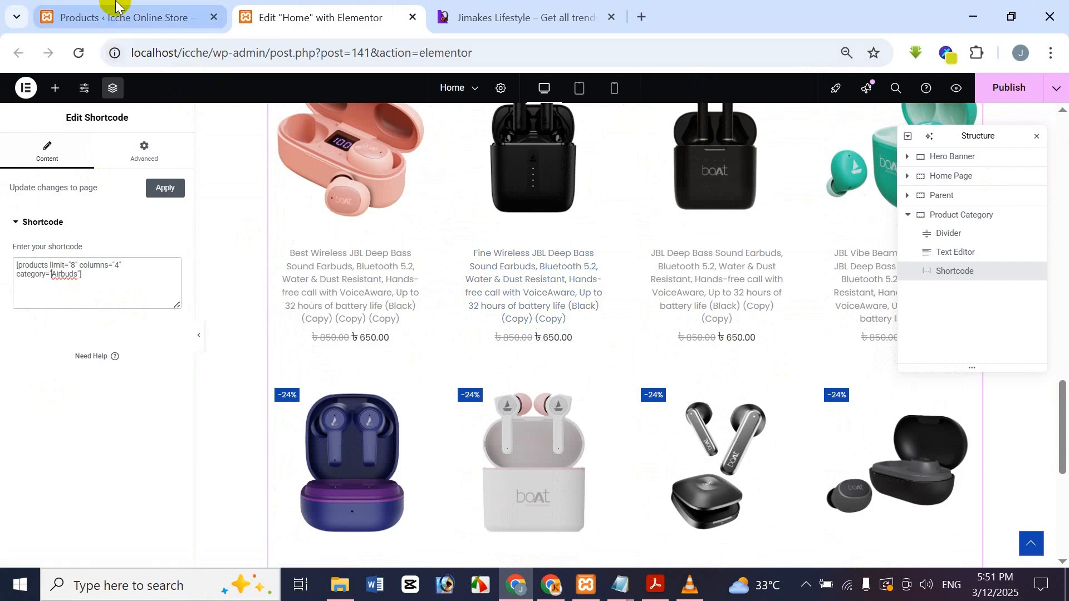
key("Delete")
key("Delete")
key("Delete")
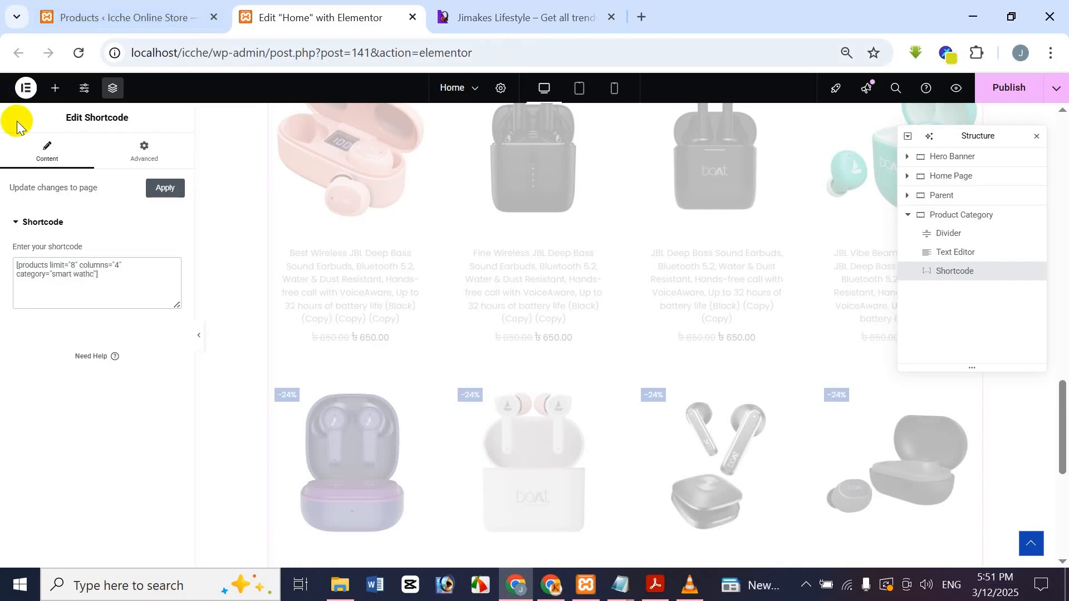
right_click(78, 274)
left_click(124, 222)
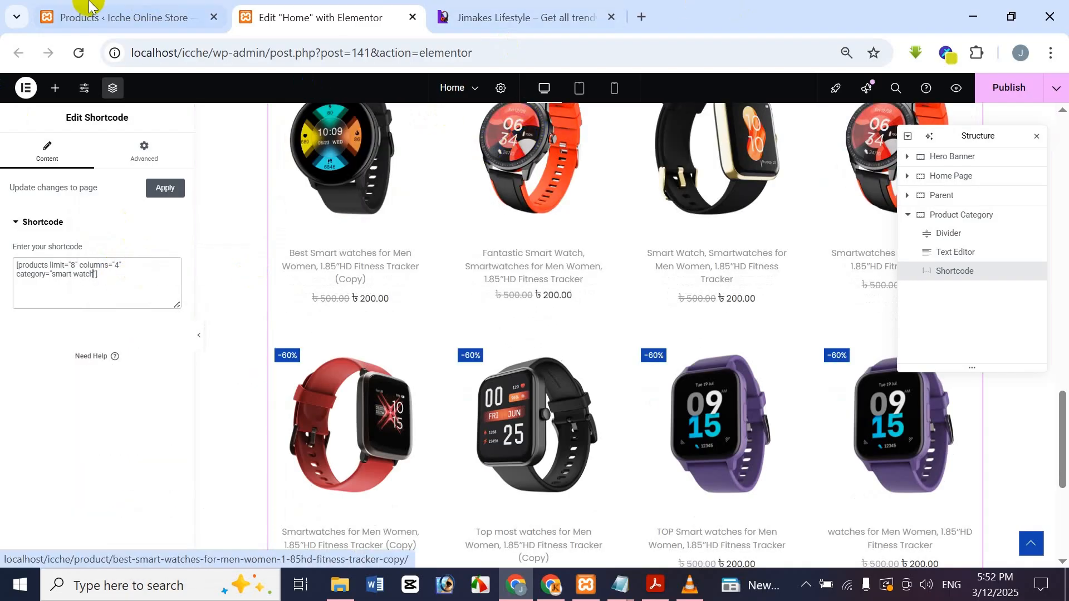
Check the smart watch category in the WordPress product list and review the watch grid on the Elementor page.
left_click(107, 18)
scroll(229, 260, "down", 5)
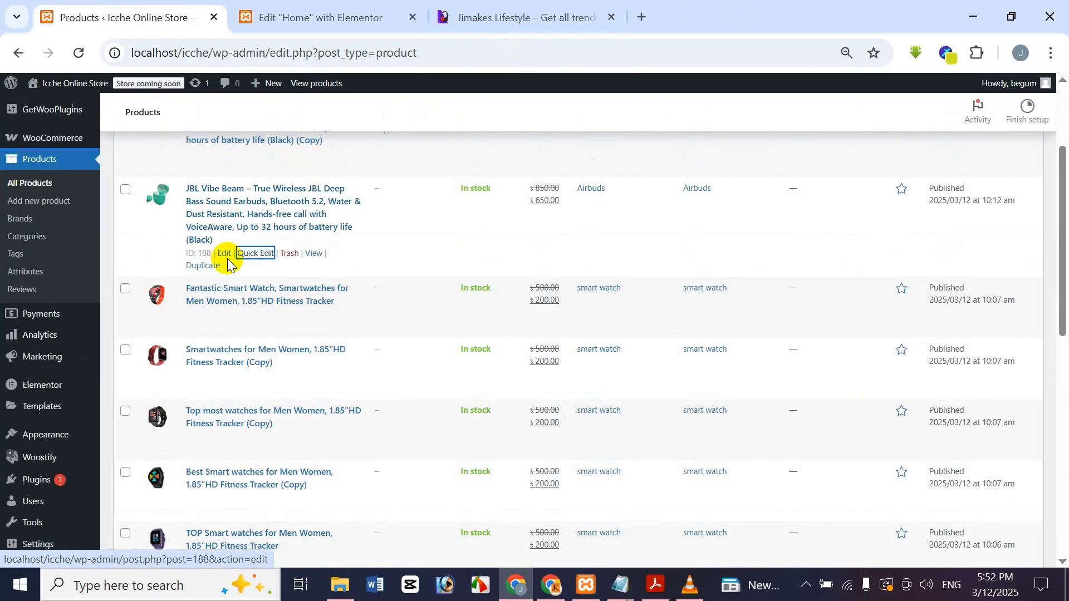
scroll(223, 250, "up", 5)
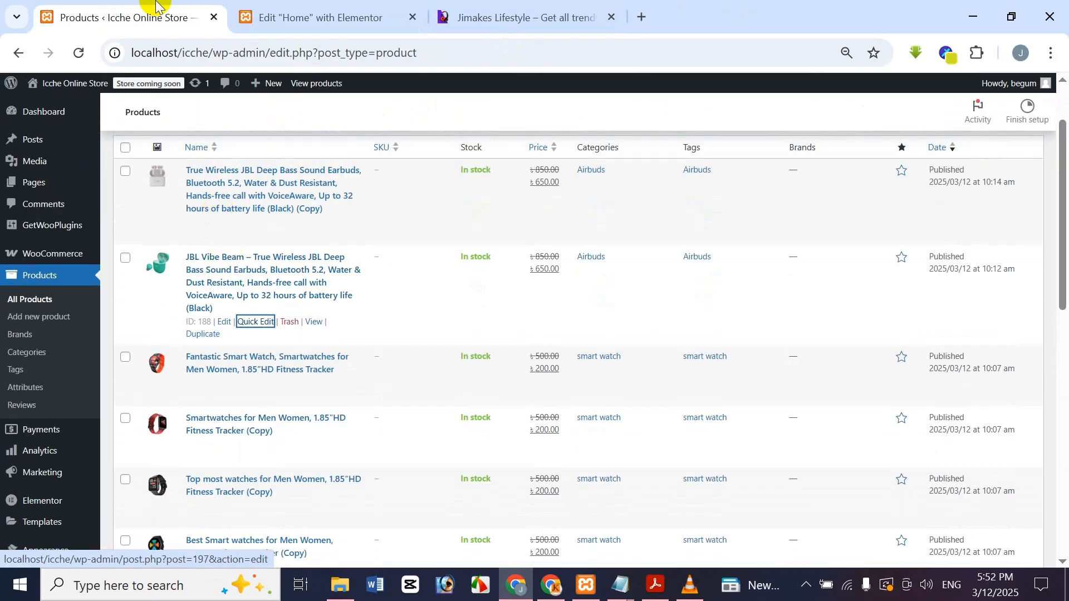
left_click(333, 13)
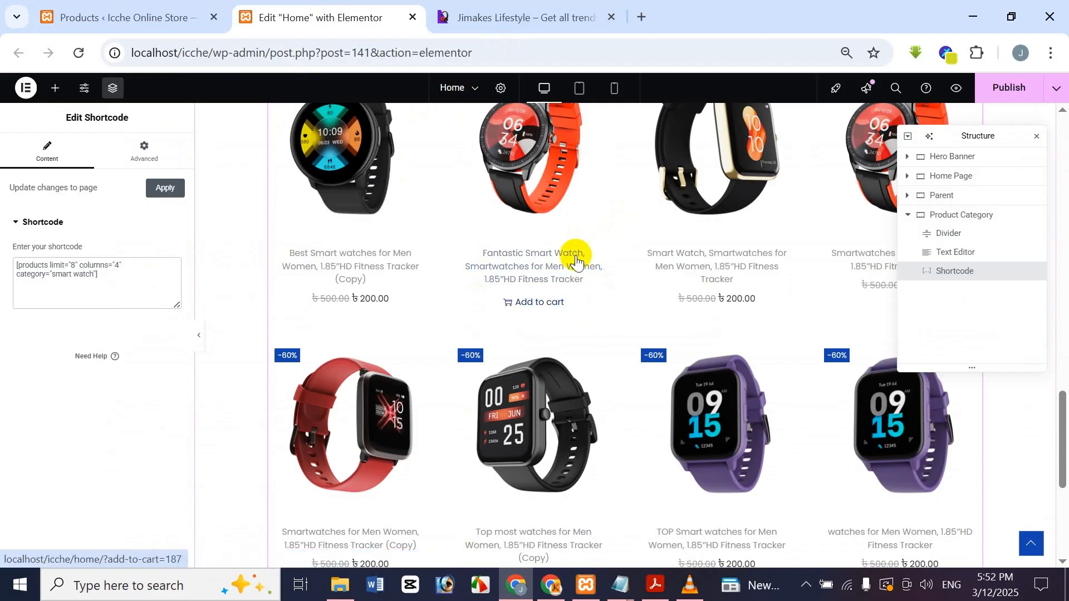
scroll(578, 250, "up", 2)
scroll(640, 264, "down", 3)
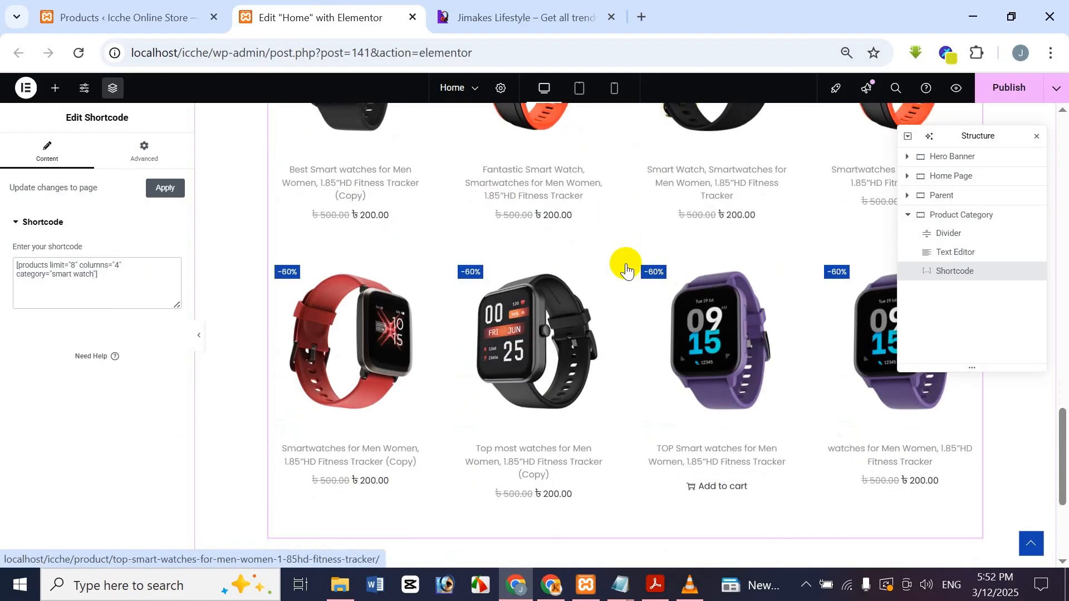
Set the columns value in the products shortcode to 5 and review the watch grid layout.
scroll(625, 262, "up", 2)
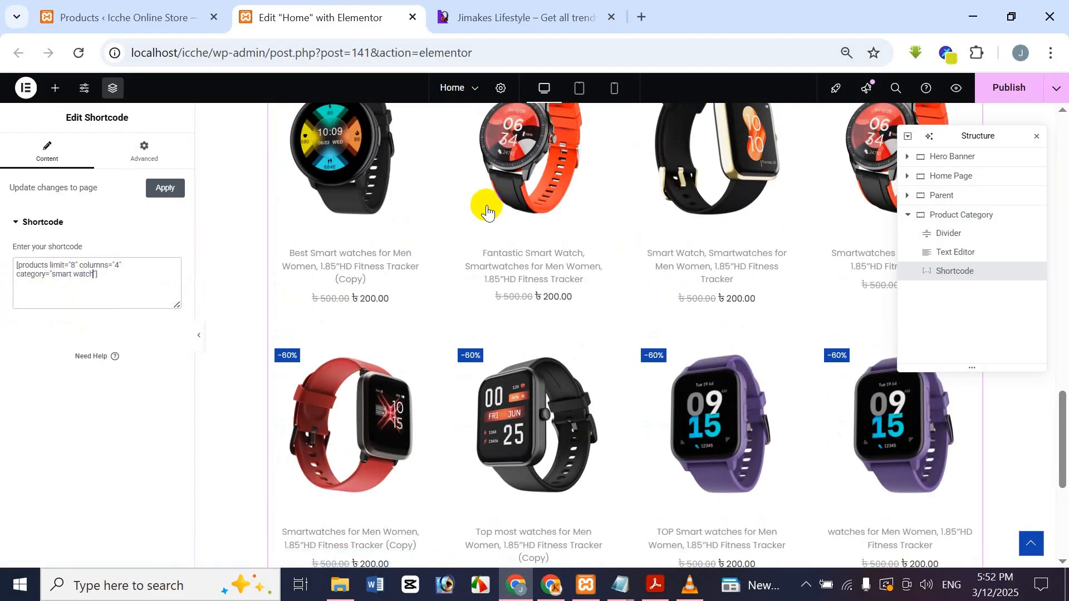
left_click(119, 265)
scroll(699, 303, "up", 2)
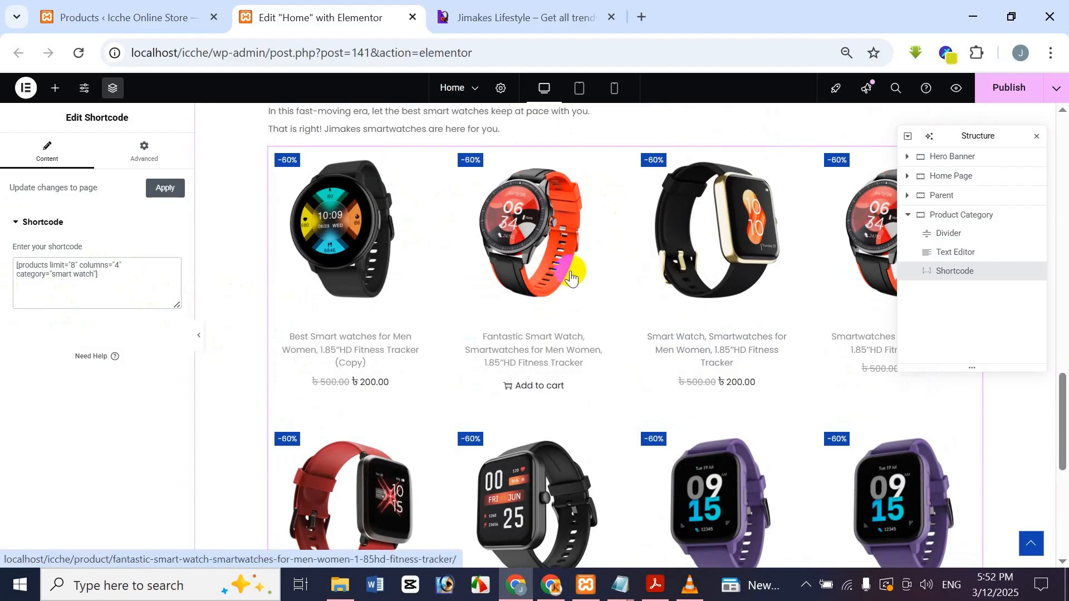
key("BackSpace")
type("5")
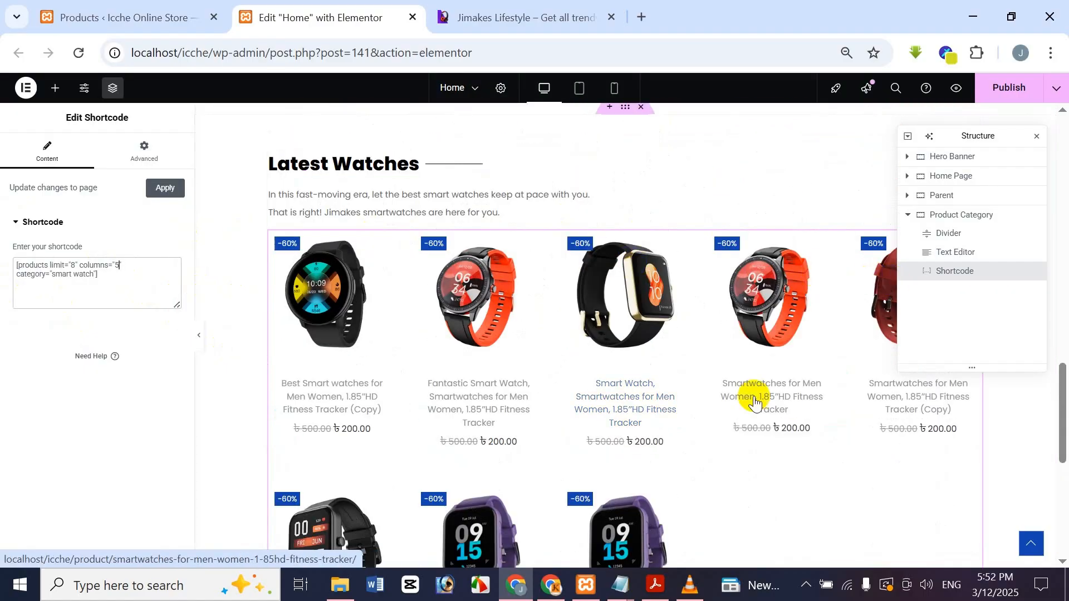
scroll(751, 393, "down", 1)
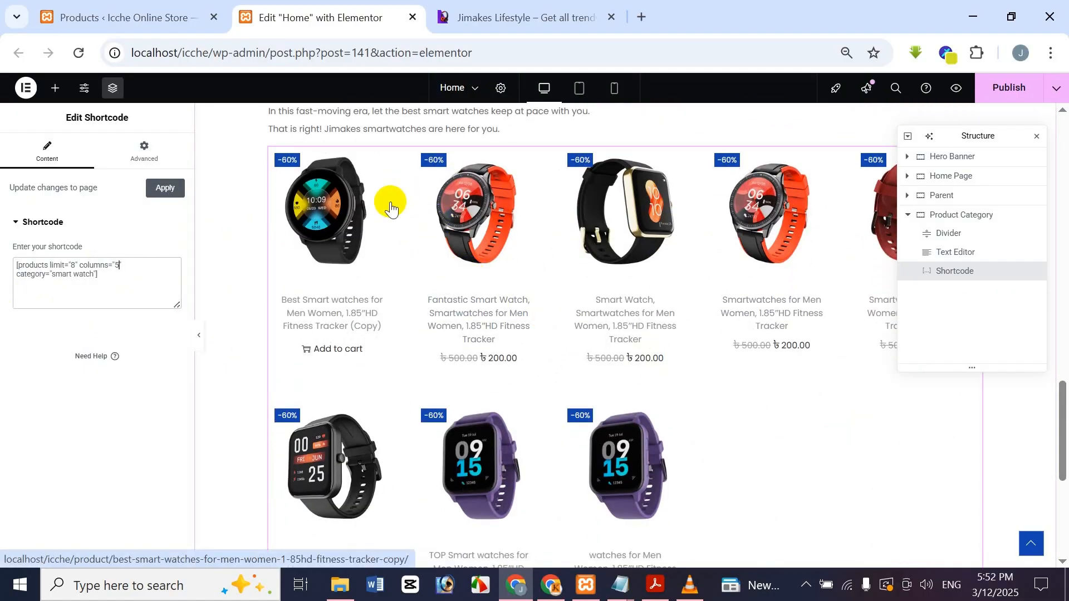
Try 3 columns in the products shortcode, review the grid, and set the value back to 4.
key("BackSpace")
type("3")
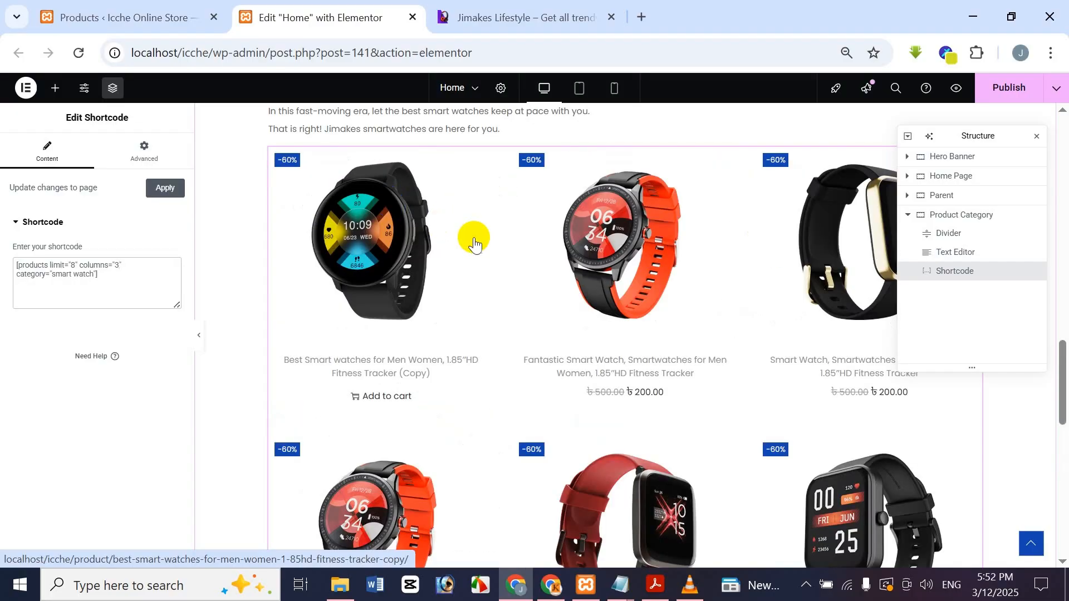
scroll(468, 172, "down", 6)
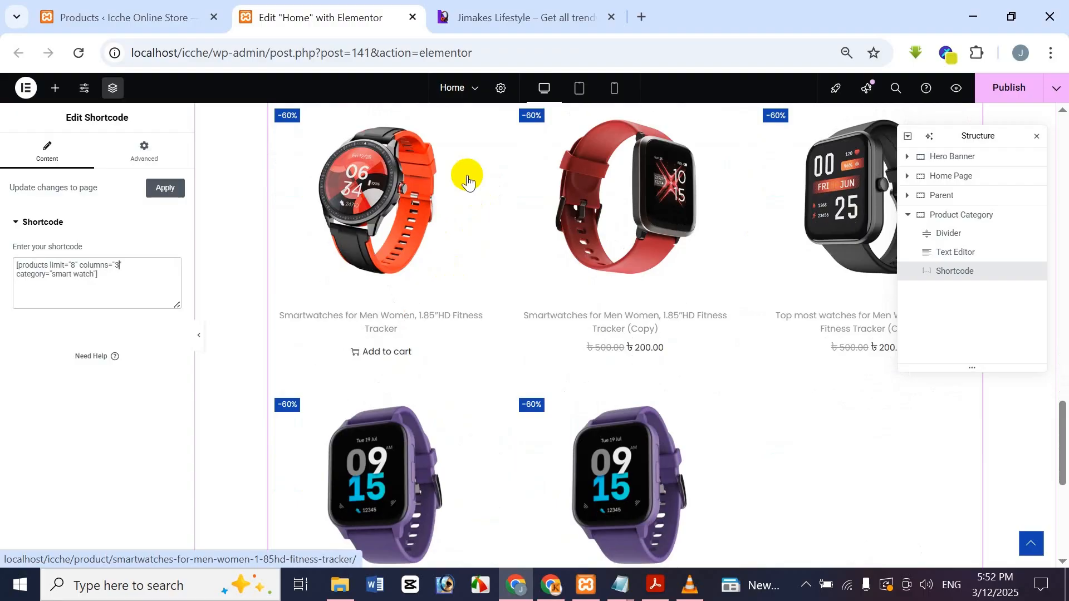
key("BackSpace")
type("4")
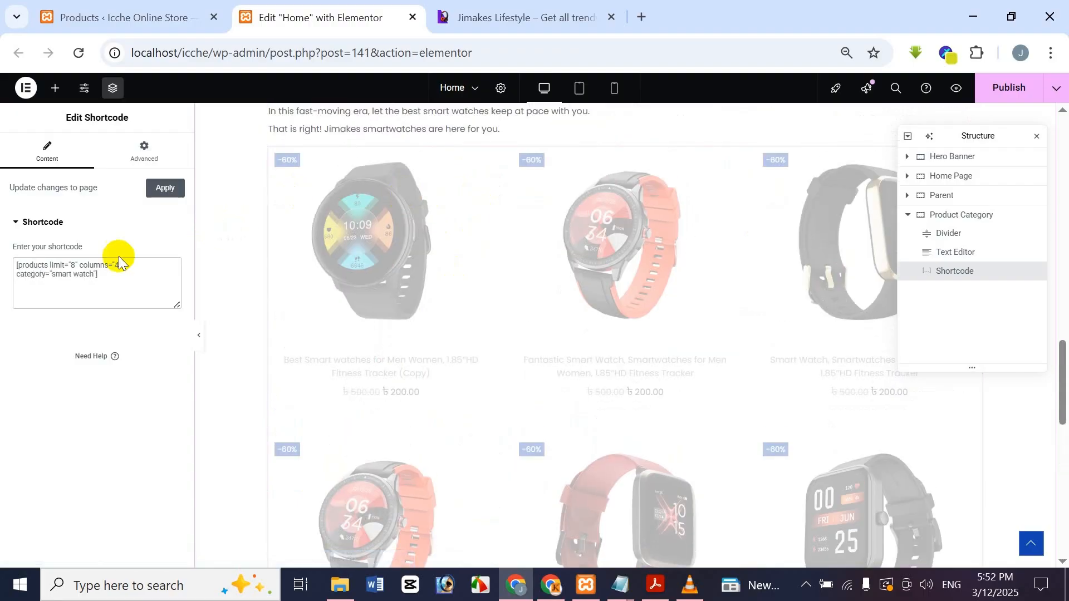
scroll(748, 466, "down", 2)
scroll(732, 436, "up", 2)
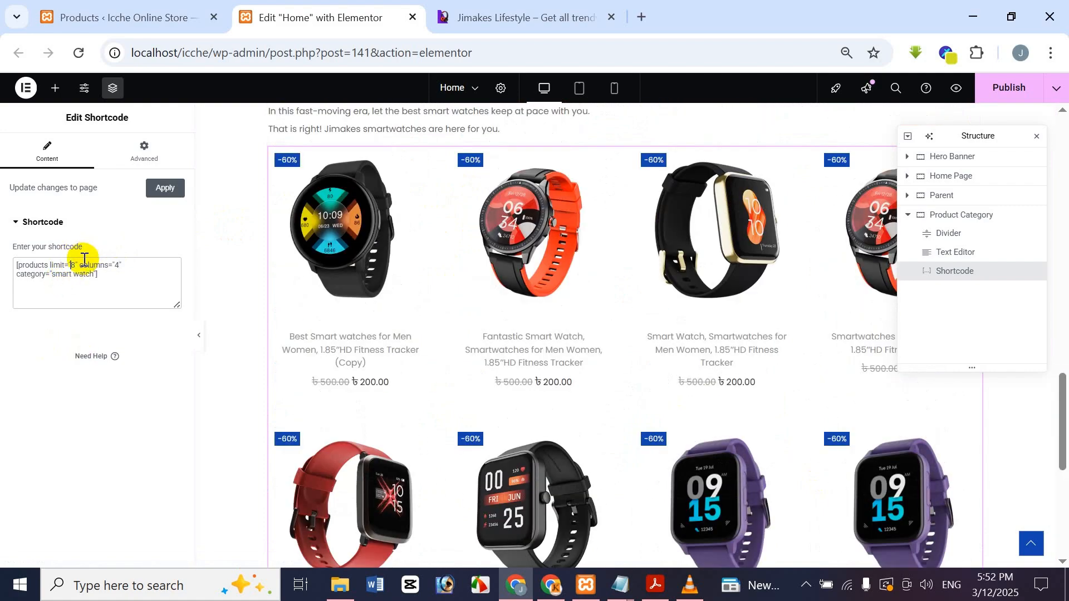
Set the product limit in the shortcode to 6 and review the watch grid.
scroll(728, 322, "down", 3)
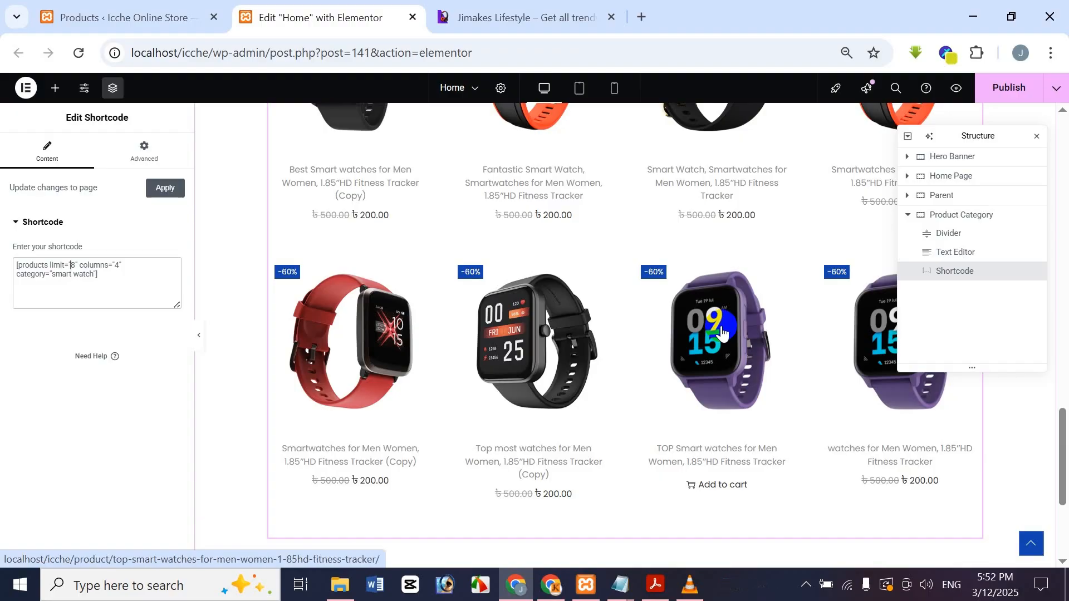
key("BackSpace")
type("6")
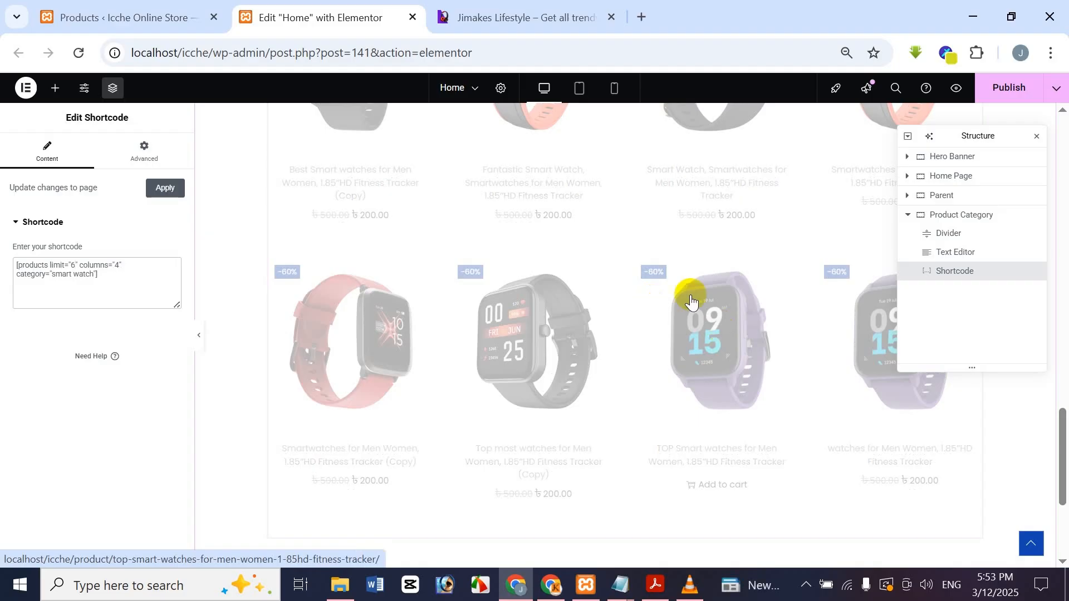
scroll(724, 304, "up", 2)
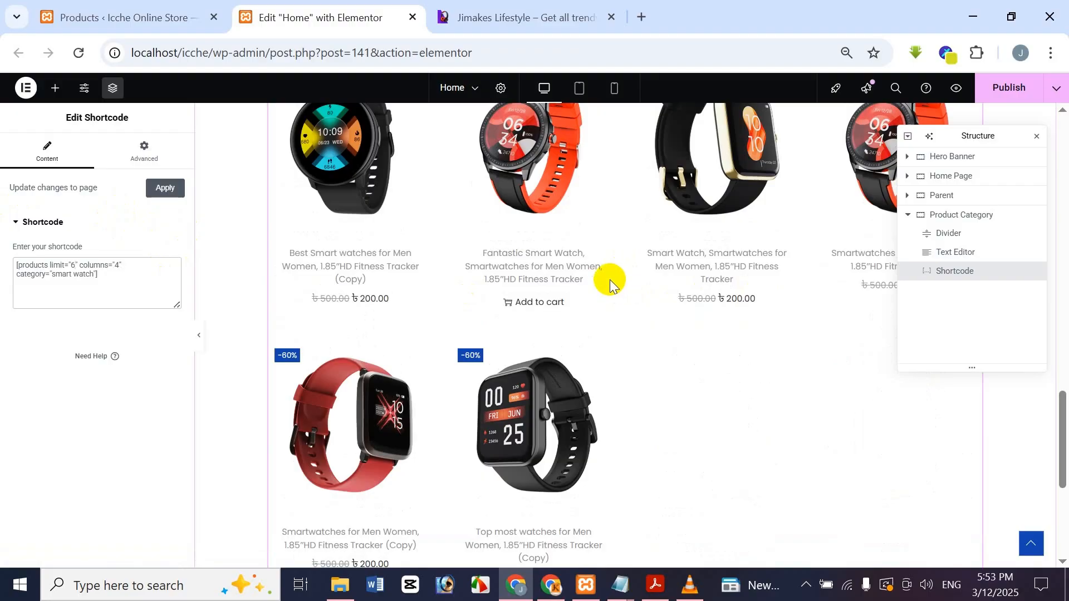
Try a product limit of 10 in the shortcode, review the grid, and set the limit back to 8.
key("BackSpace")
type("10")
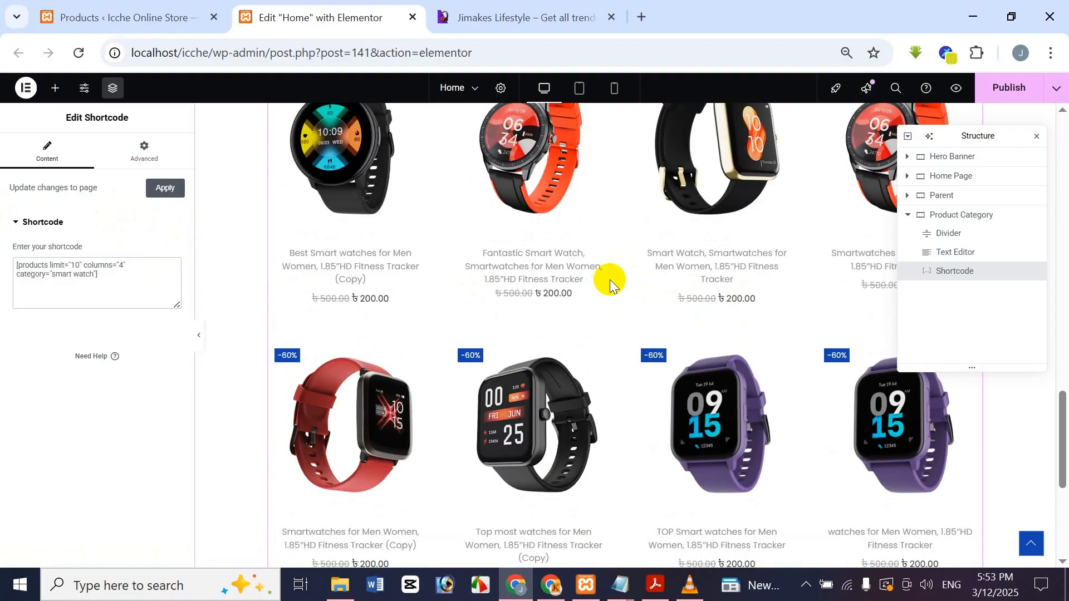
scroll(629, 252, "down", 4)
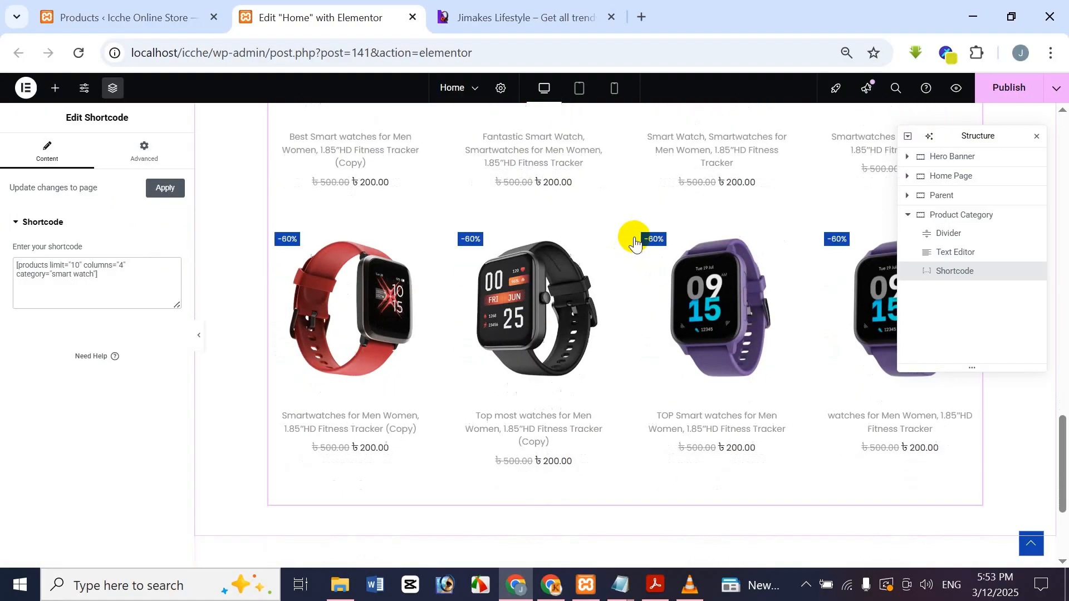
scroll(633, 225, "up", 5)
scroll(632, 225, "up", 1)
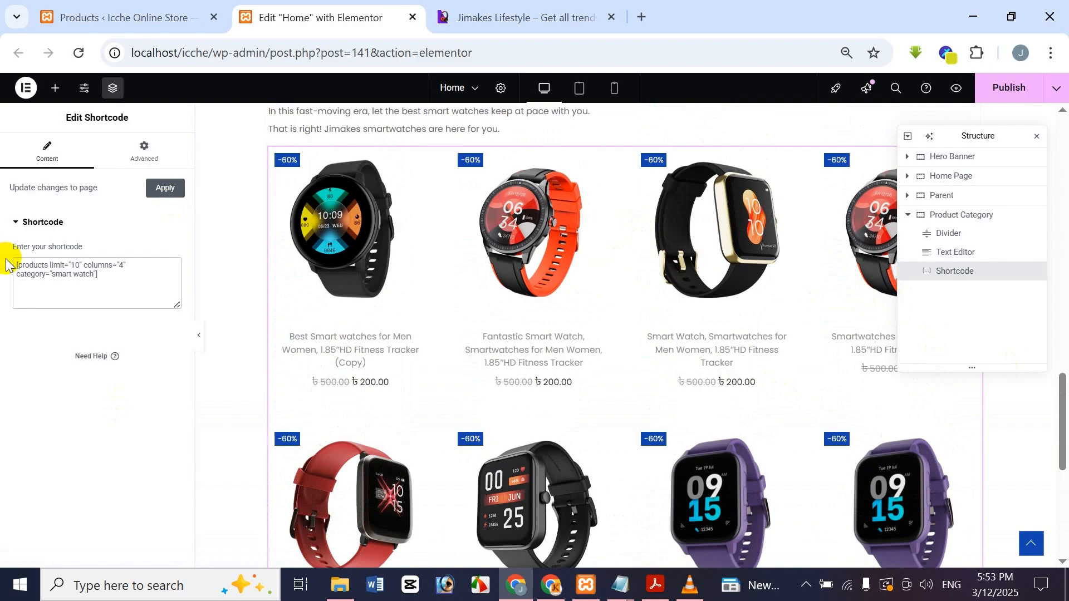
key("BackSpace")
key("BackSpace")
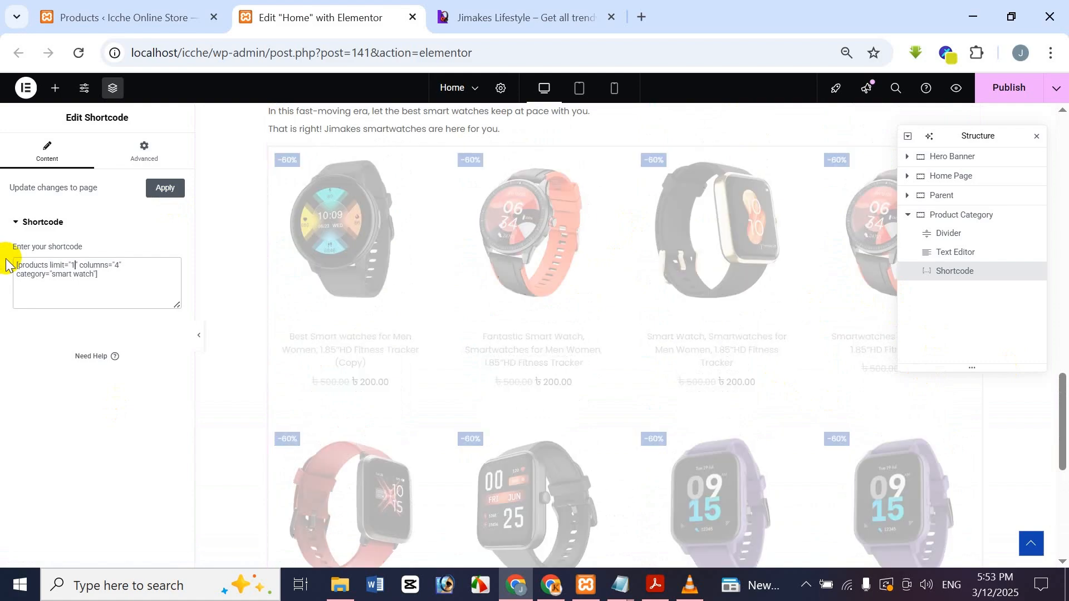
type("8")
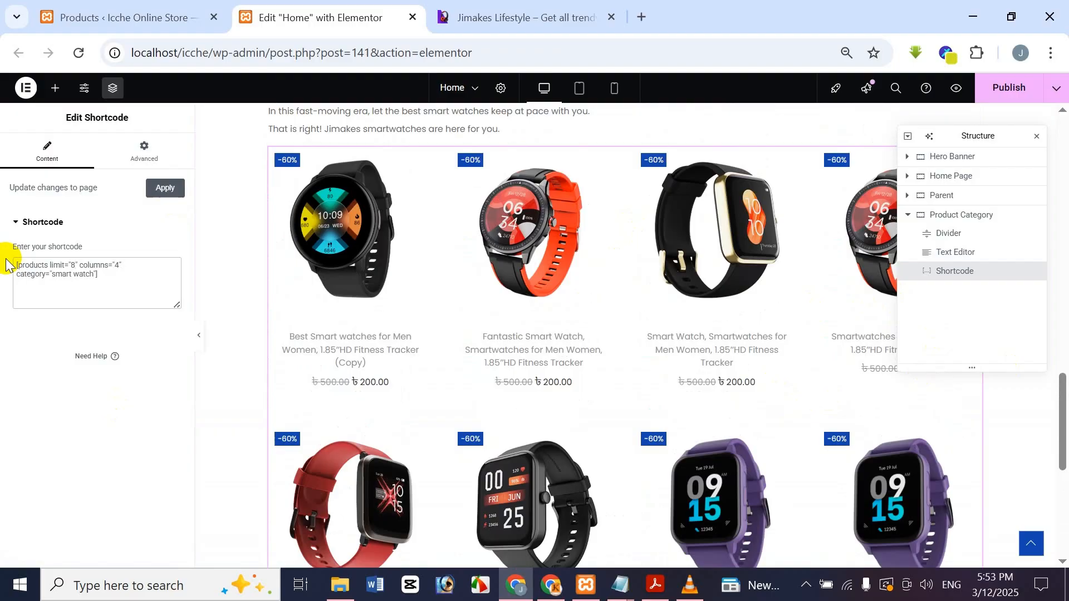
Compare the spacing of the Latest Watches section with the same section on the Jimakes site.
scroll(550, 462, "up", 2)
left_click(512, 17)
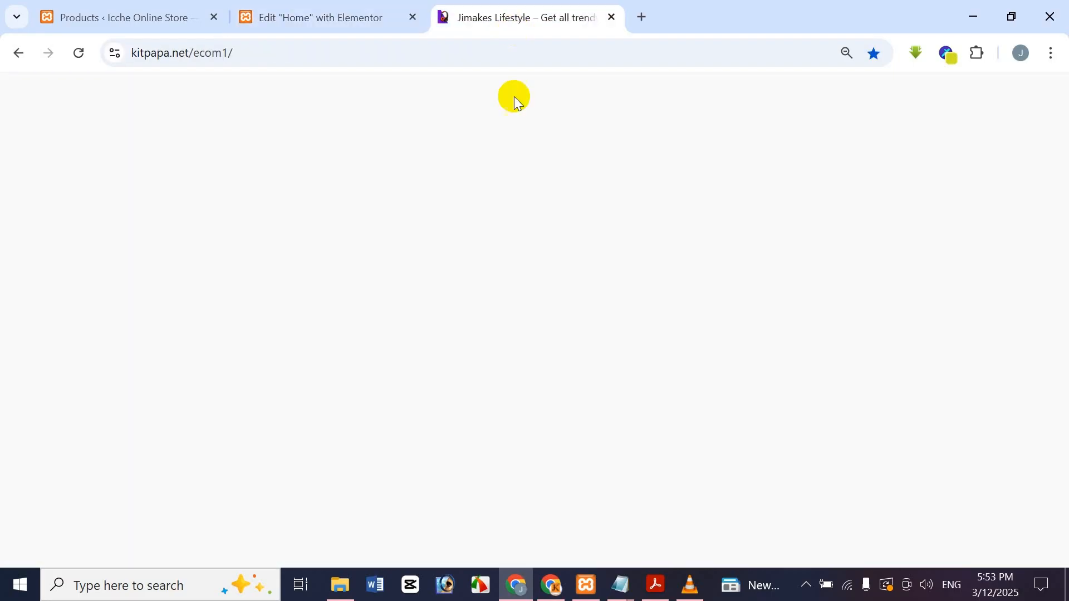
left_click(298, 8)
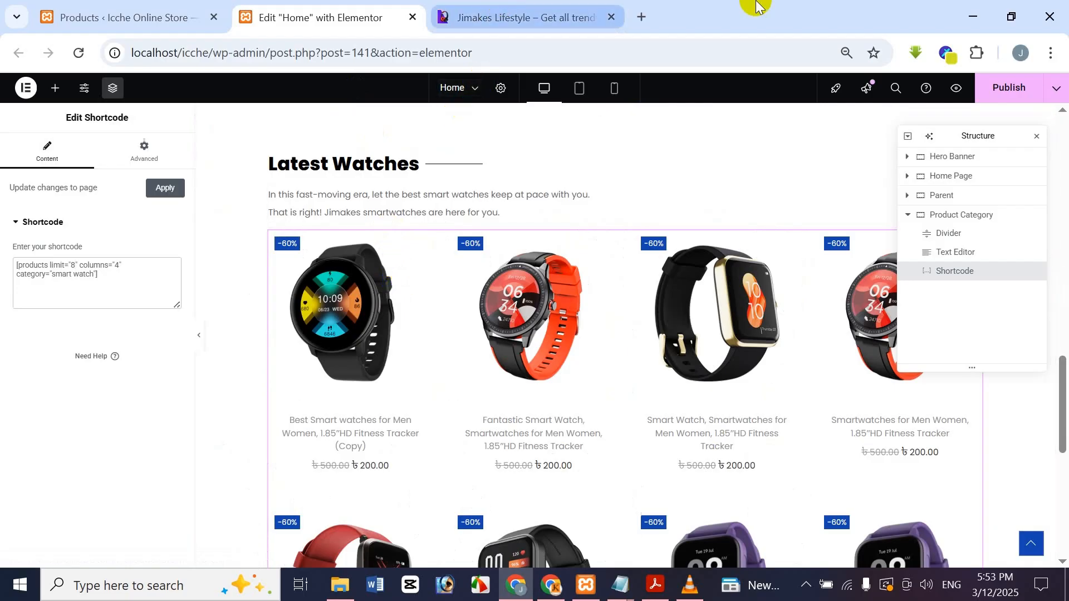
left_click(493, 18)
left_click(374, 9)
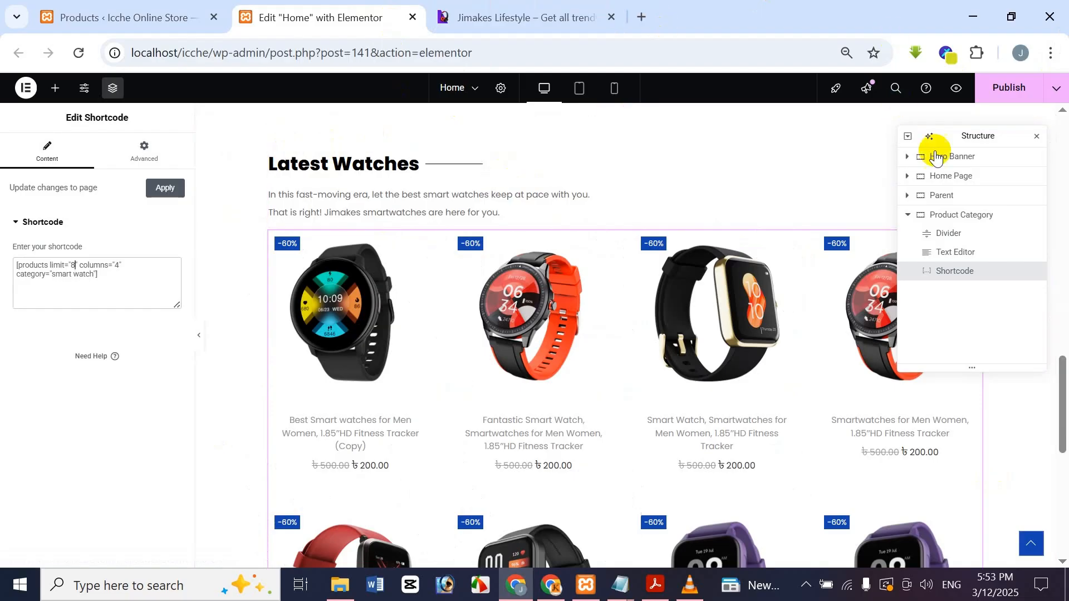
left_click(977, 214)
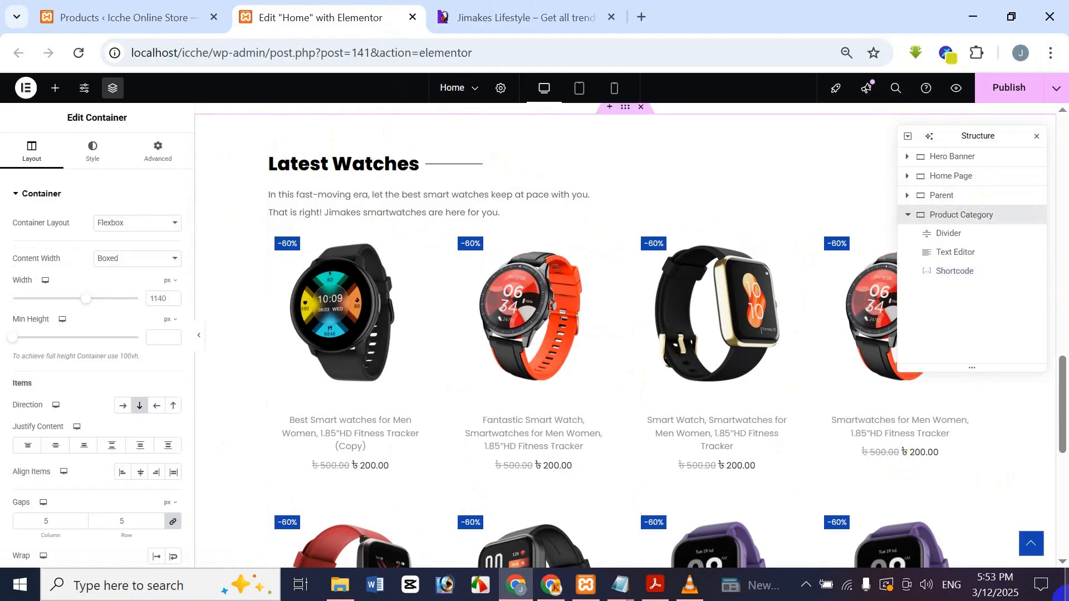
left_click(488, 12)
left_click(361, 7)
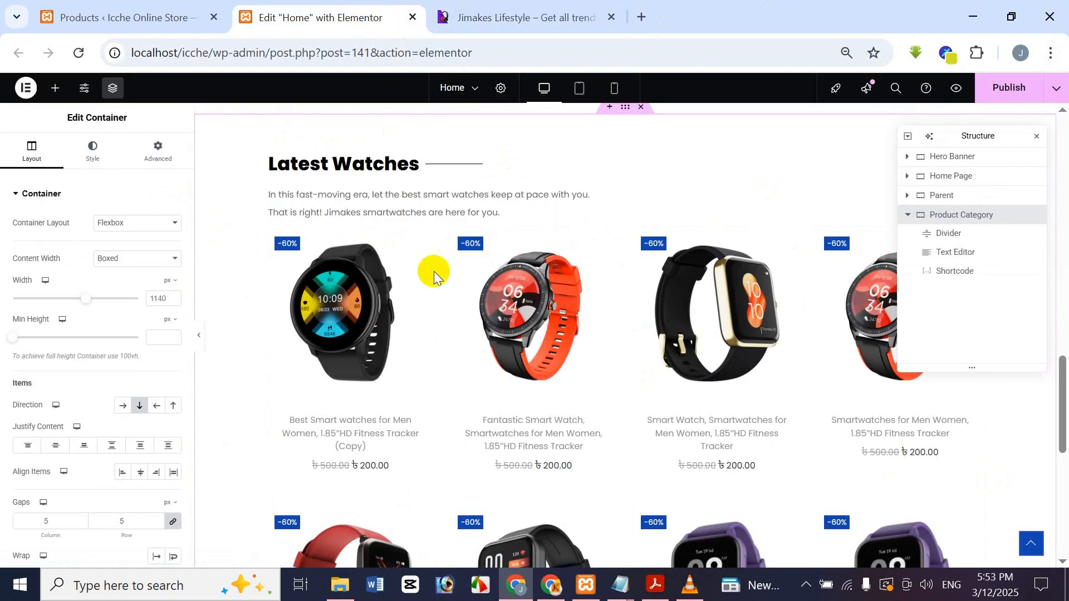
Give the Shortcode widget only a top margin of 20 px, unlinked from the other sides, and compare it with the Jimakes site.
left_click(963, 272)
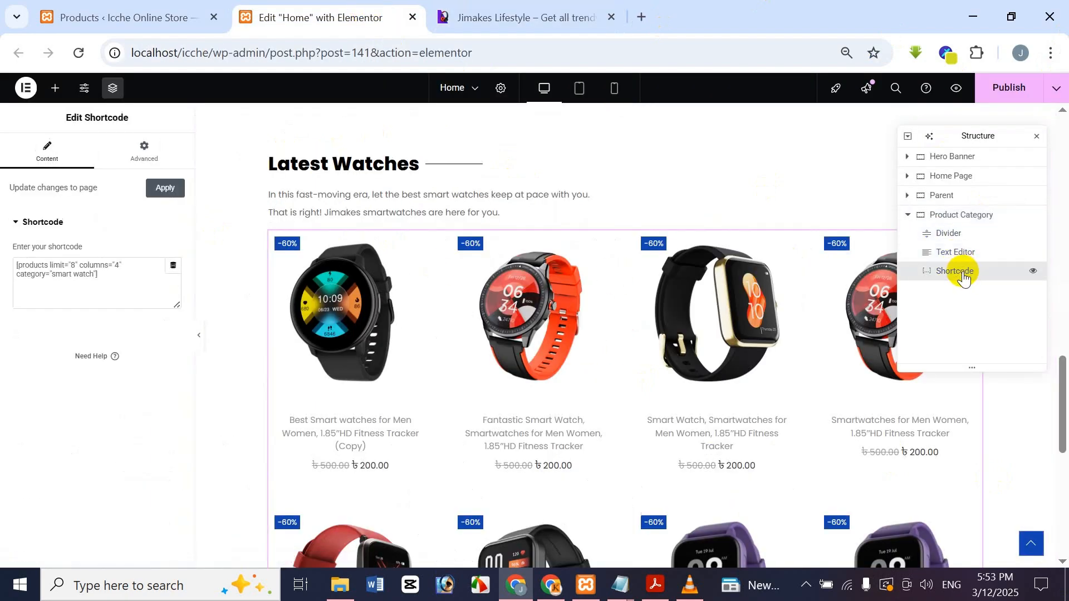
left_click(144, 152)
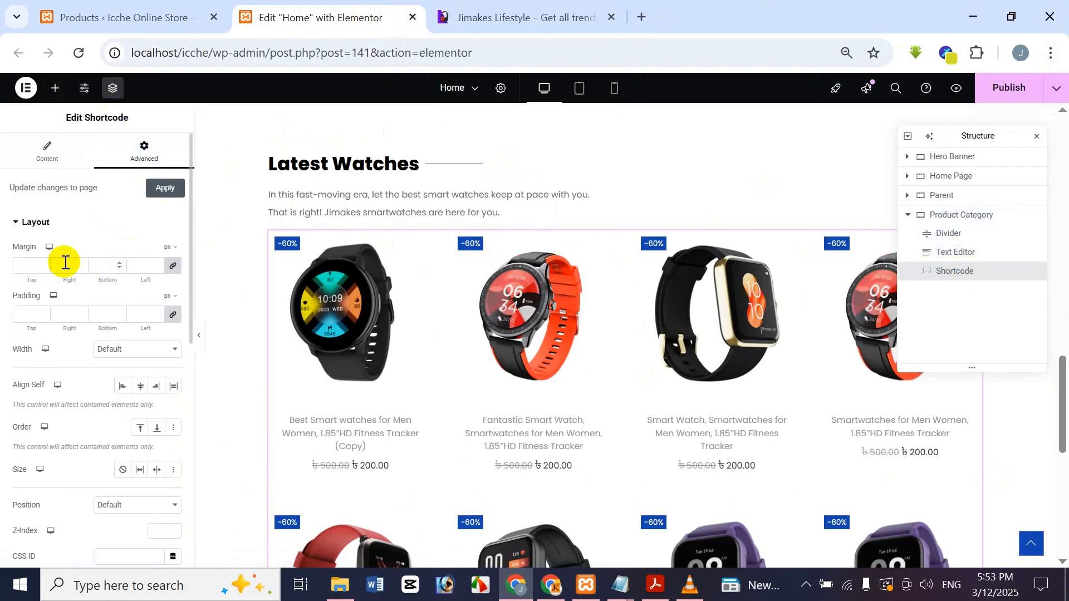
left_click(31, 268)
type("0")
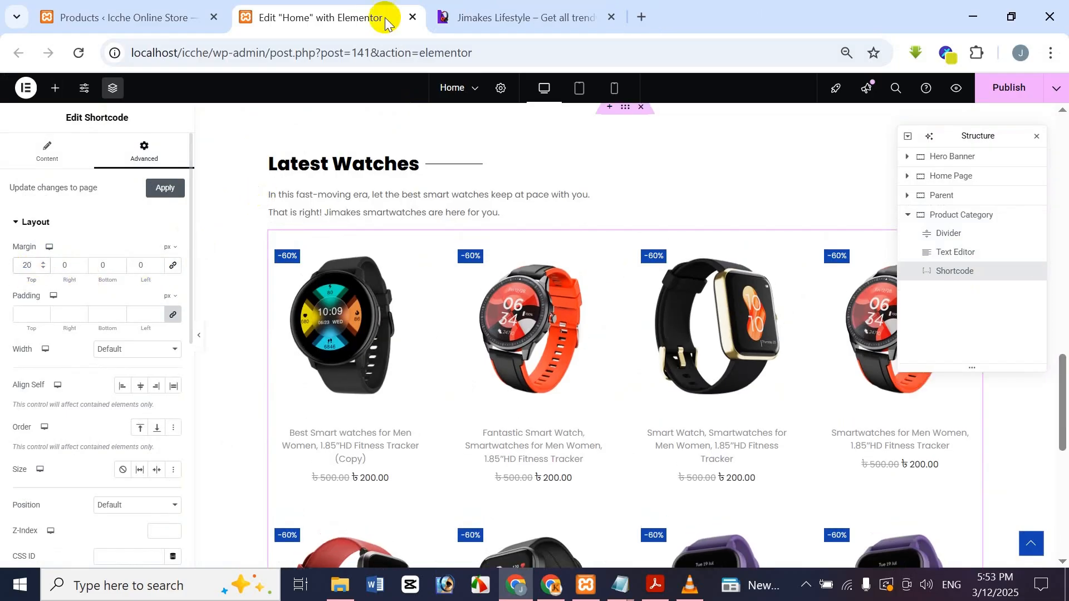
left_click(462, 14)
left_click(317, 12)
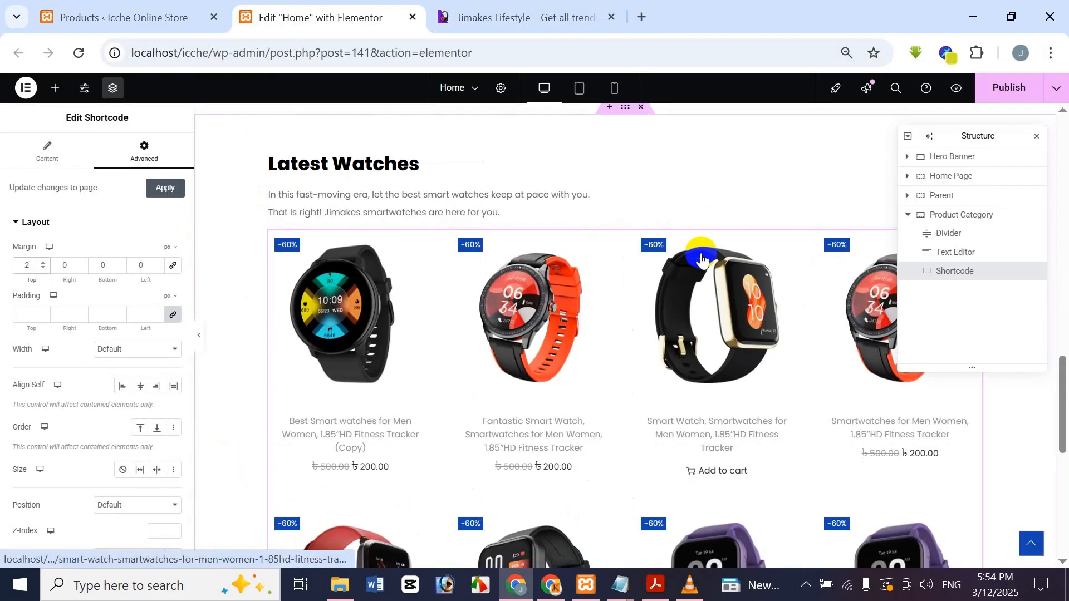
Try a 50 px top margin on the Shortcode widget, compare it with the Jimakes site, and set it to 30 px.
type("50")
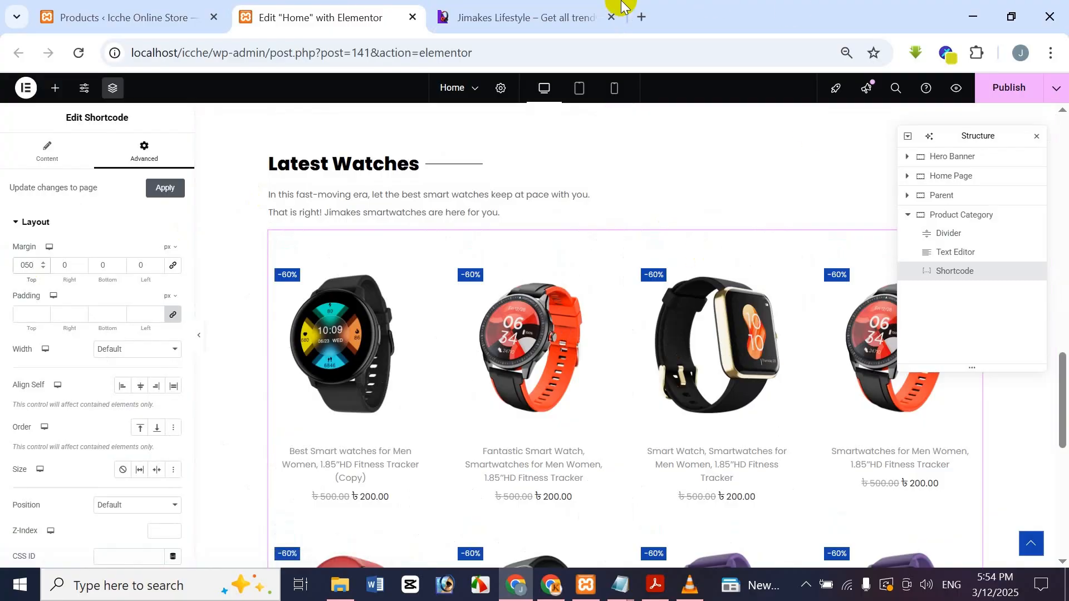
left_click(511, 6)
left_click(310, 9)
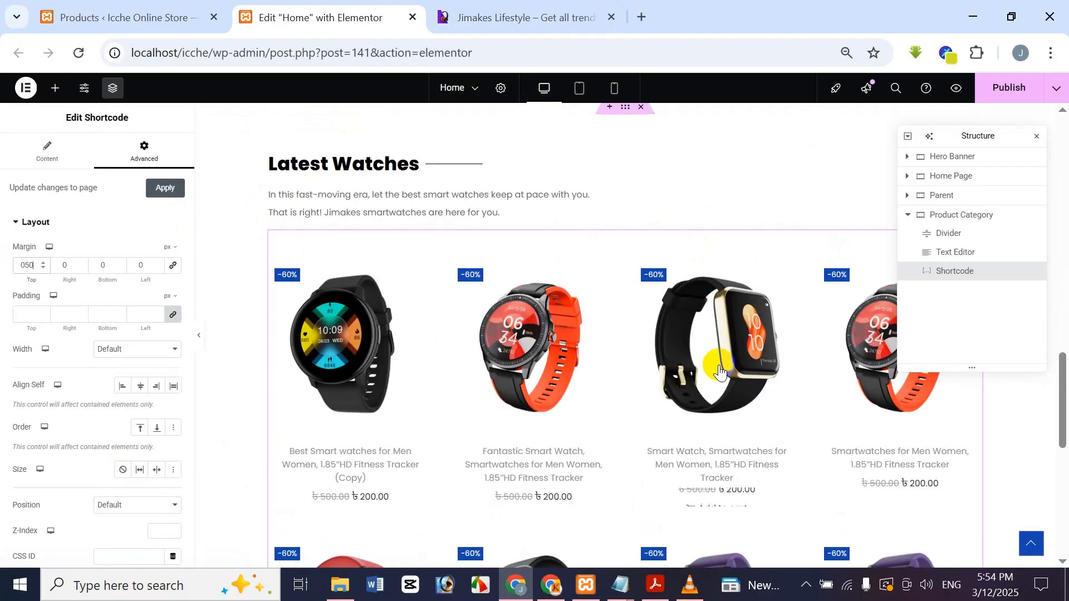
key("ctrl+z")
type("30")
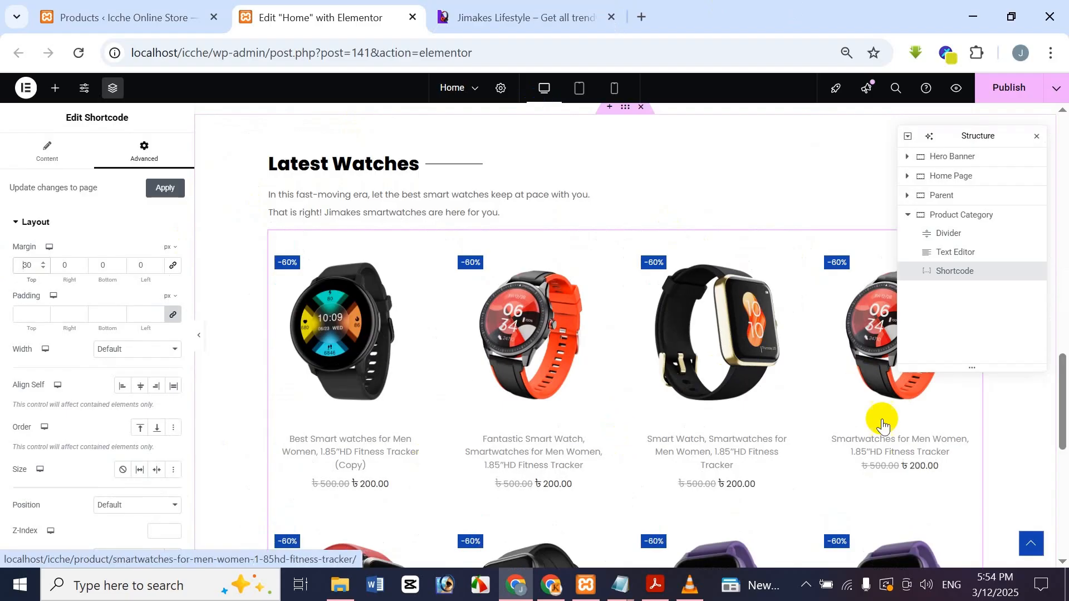
Publish the Home page and open its preview at the Latest Watches section.
left_click(979, 89)
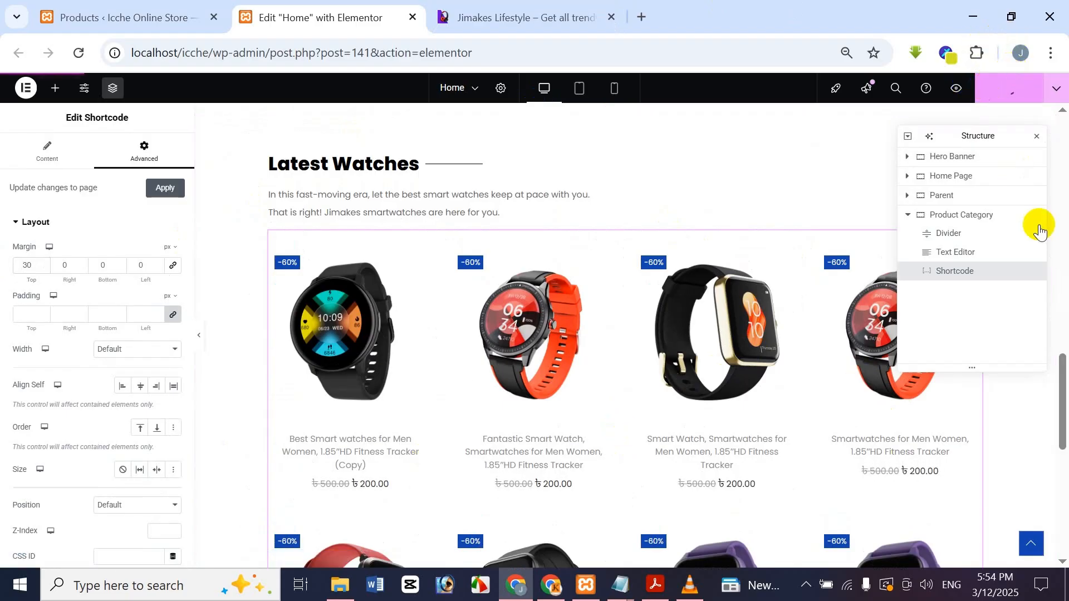
left_click(1061, 89)
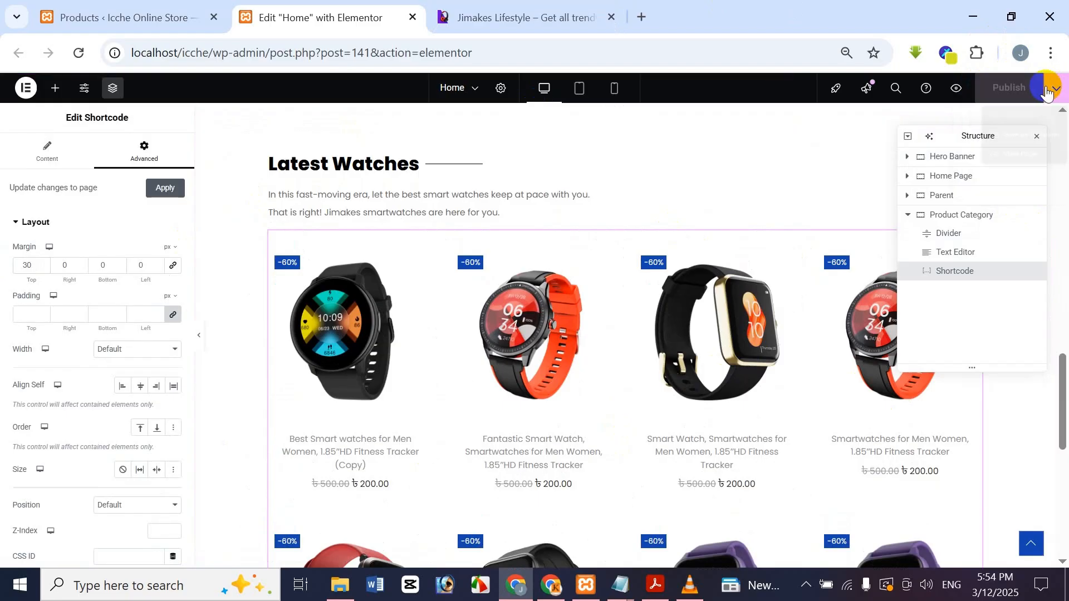
left_click(956, 91)
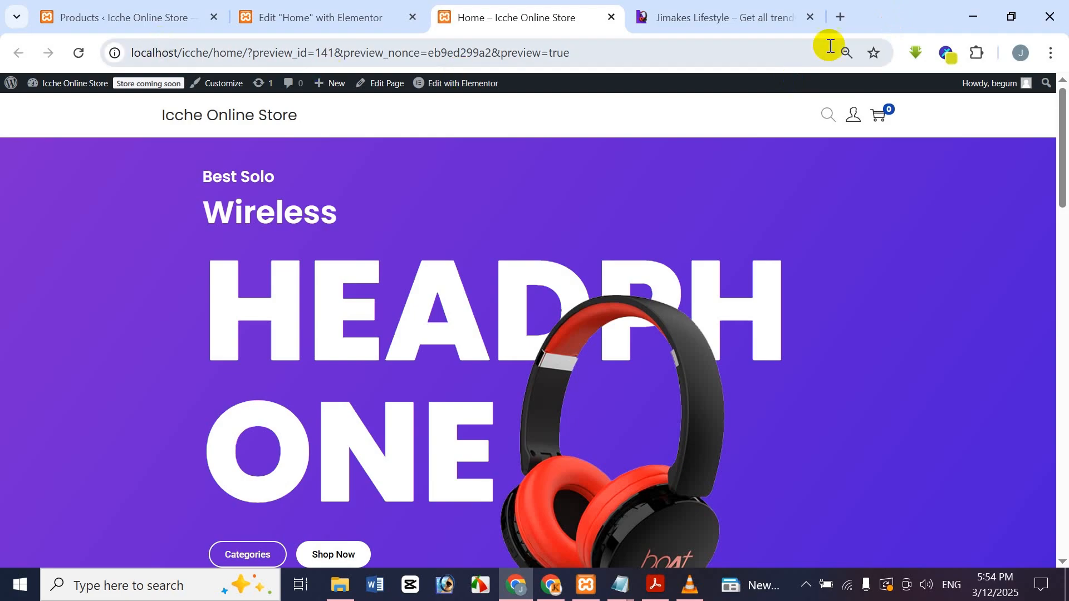
left_click_drag(1064, 146, 1042, 396)
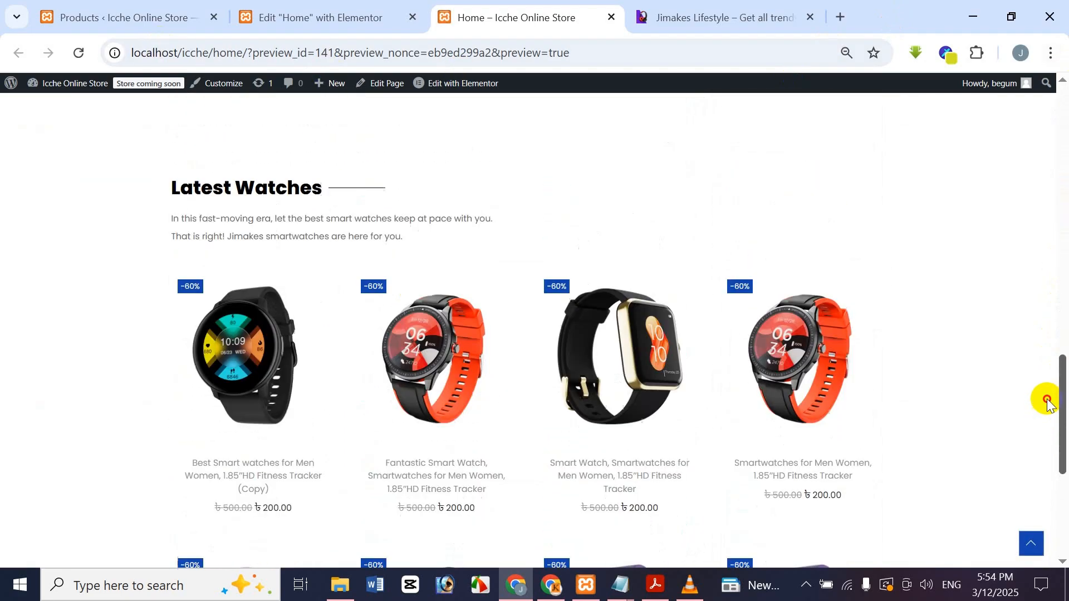
Compare the previewed Latest Watches section and its product grid with the one on the Jimakes site.
left_click(729, 5)
left_click(534, 11)
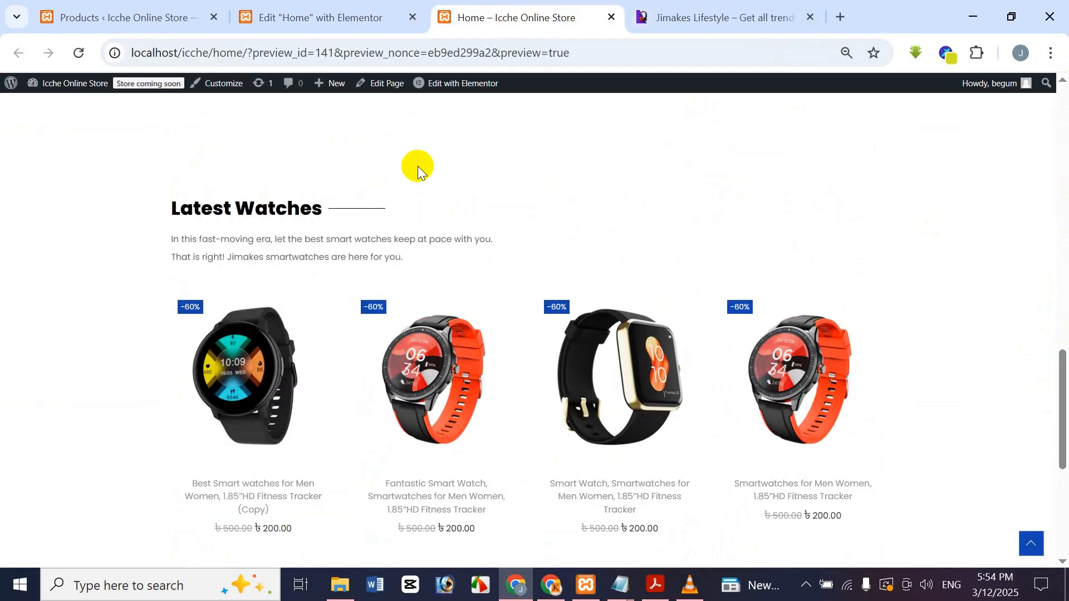
scroll(401, 195, "down", 6)
scroll(399, 200, "up", 10)
scroll(399, 200, "down", 1)
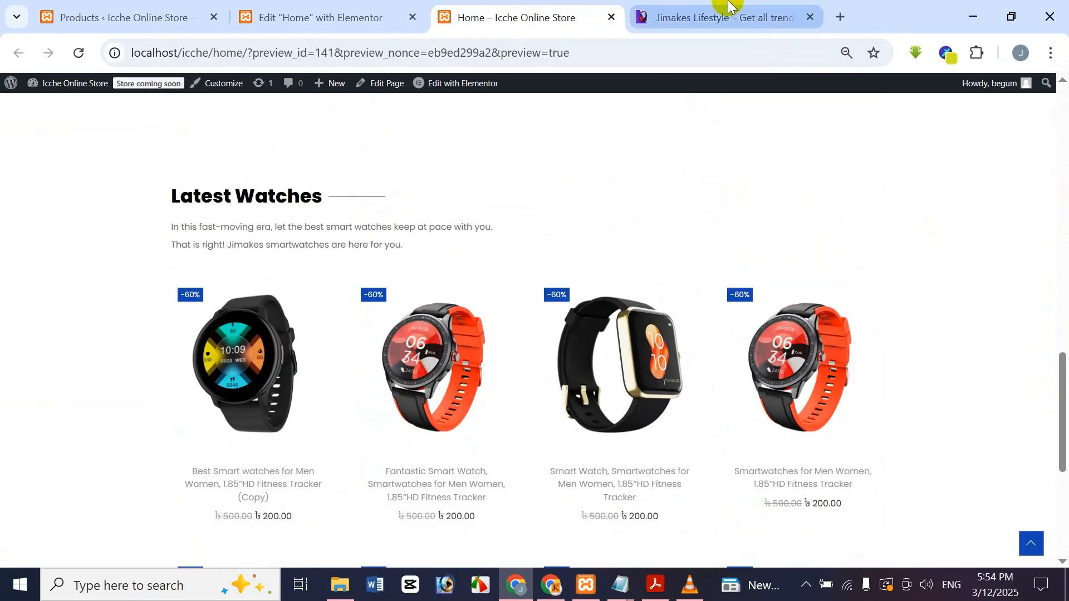
left_click(718, 8)
scroll(569, 252, "down", 4)
scroll(566, 249, "up", 7)
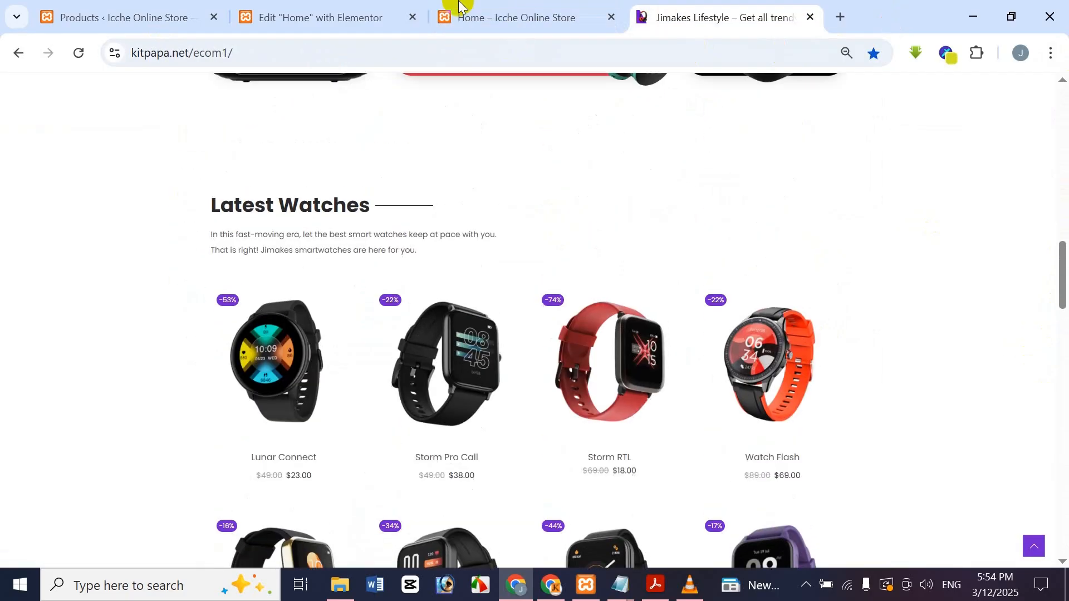
left_click(461, 10)
scroll(501, 301, "down", 4)
scroll(501, 300, "up", 4)
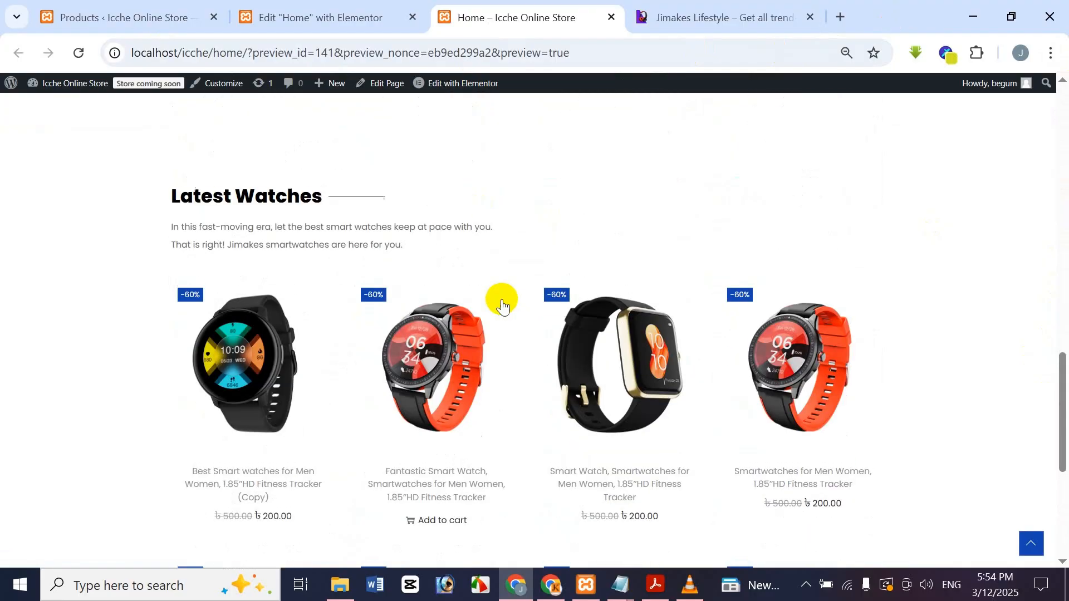
scroll(501, 300, "down", 1)
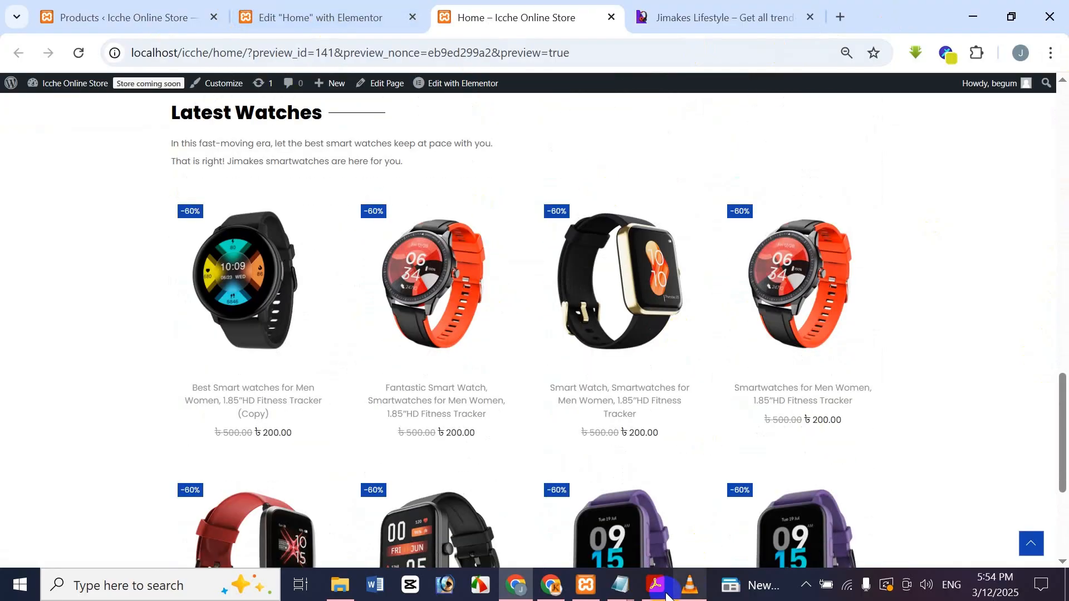
Switch to the WooCommerce Bangla Tutorial Part 12 title document in Adobe Acrobat.
mouse_move(668, 595)
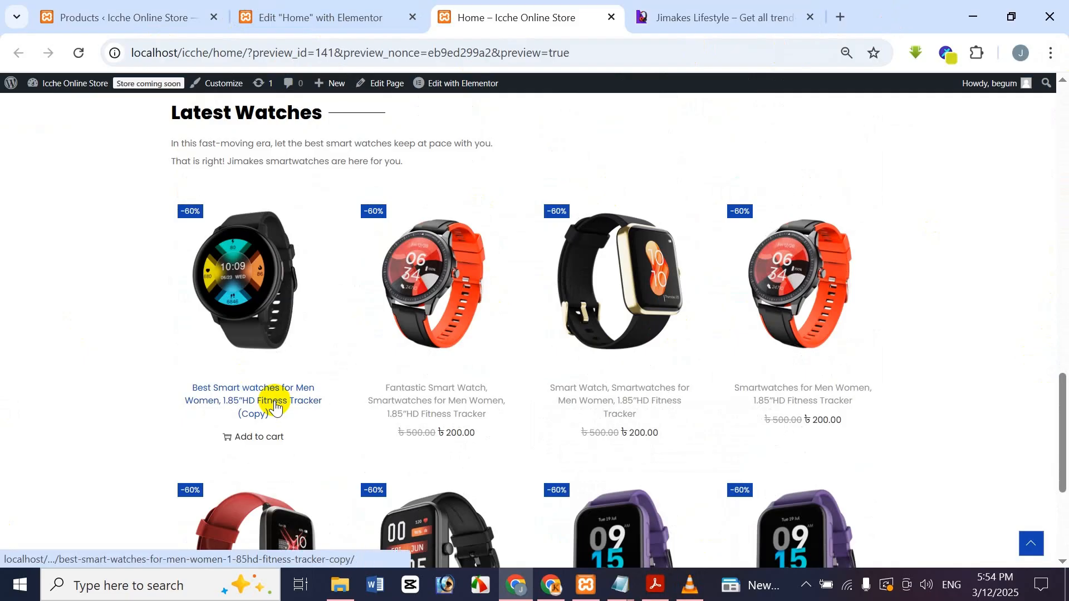
left_click(655, 585)
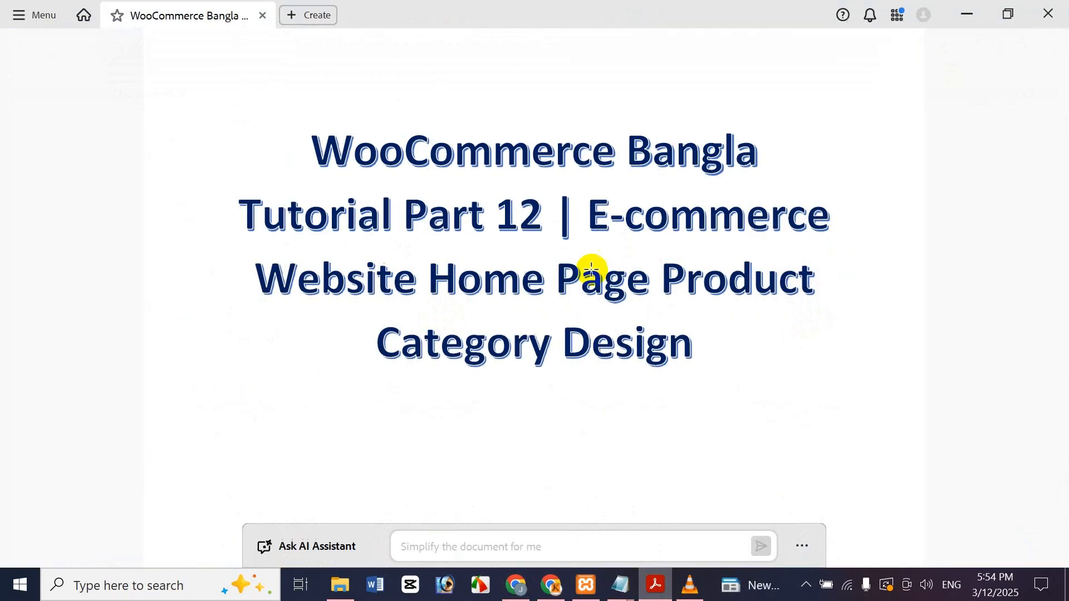